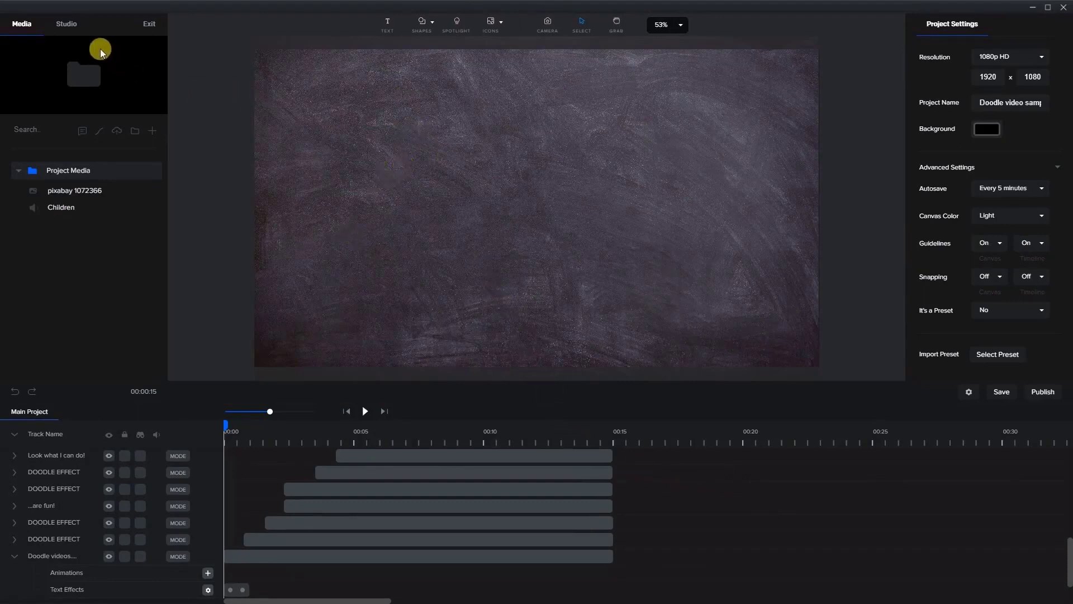
# Open the stock media library on its Pixabay images tab.
pyautogui.scroll(-1, 444, 249)
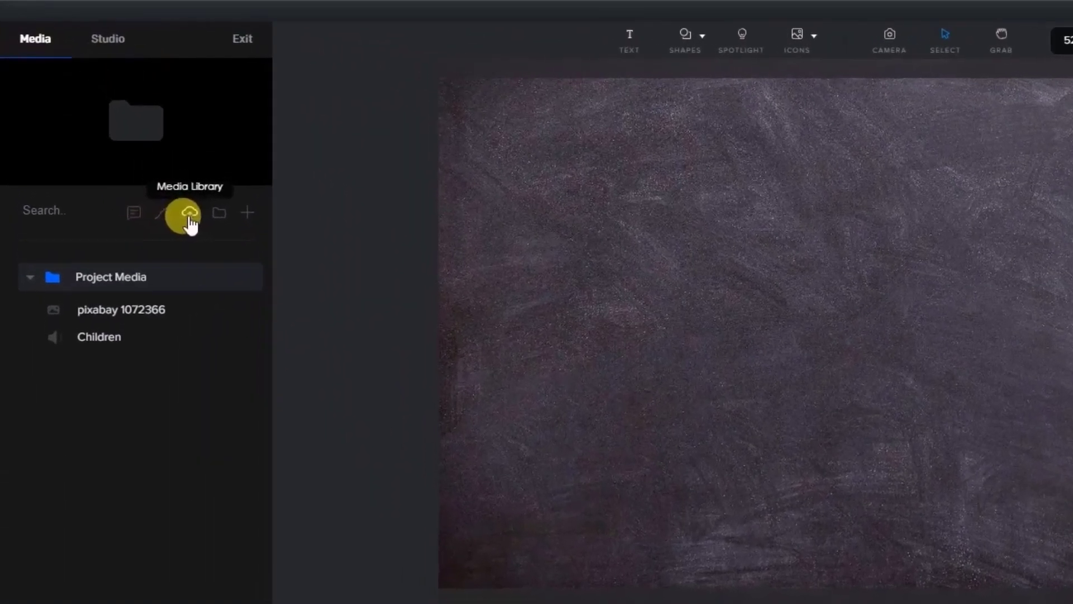
pyautogui.click(117, 130)
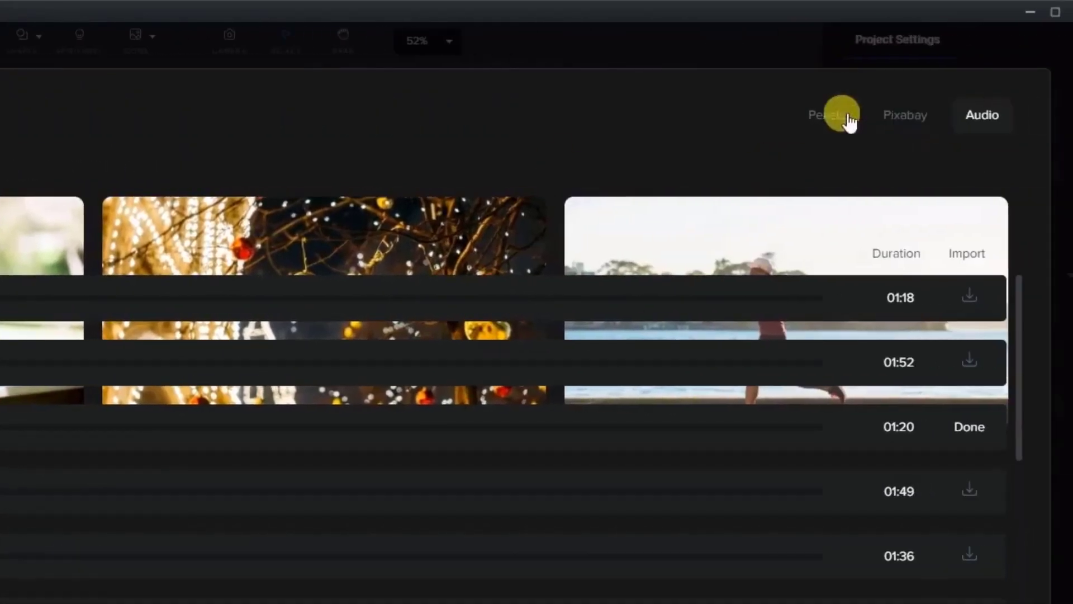
pyautogui.click(902, 116)
# Search Pixabay for 'chalk board' images and browse the results.
pyautogui.click(258, 67)
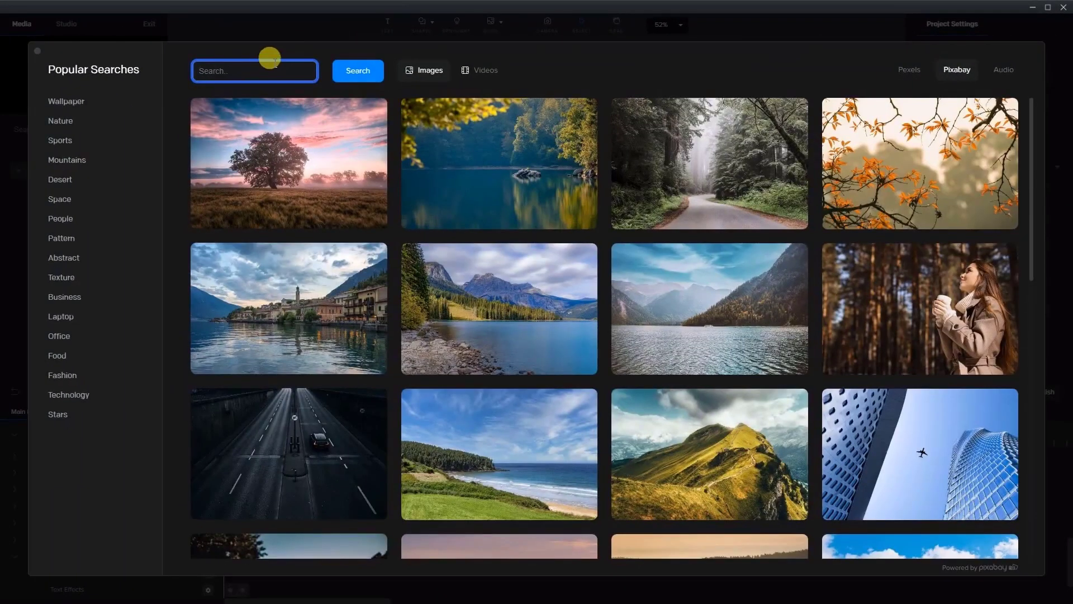
pyautogui.write('chalk board')
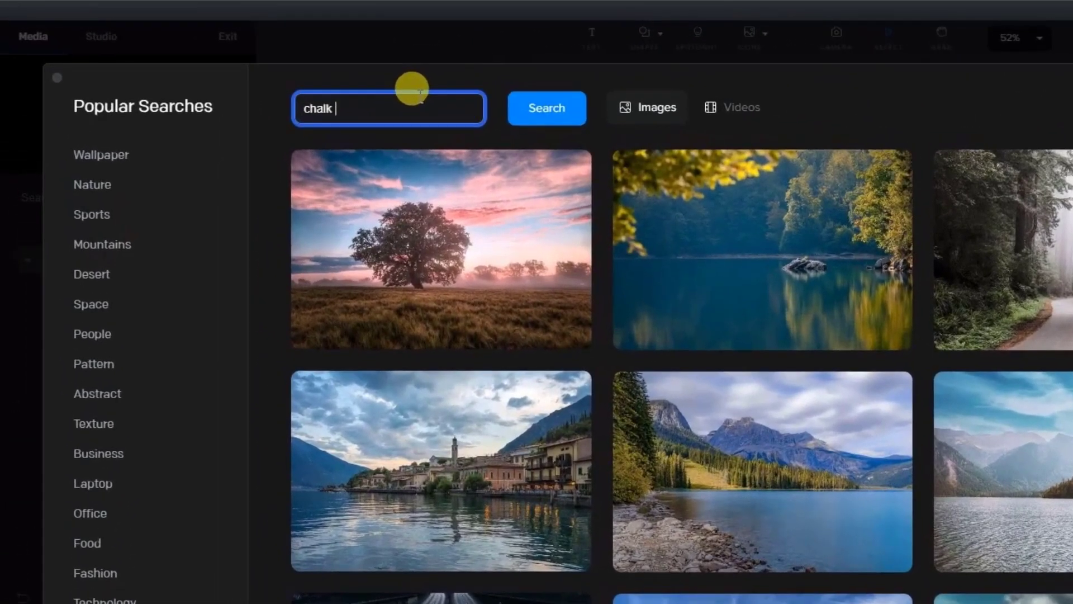
pyautogui.press('Return')
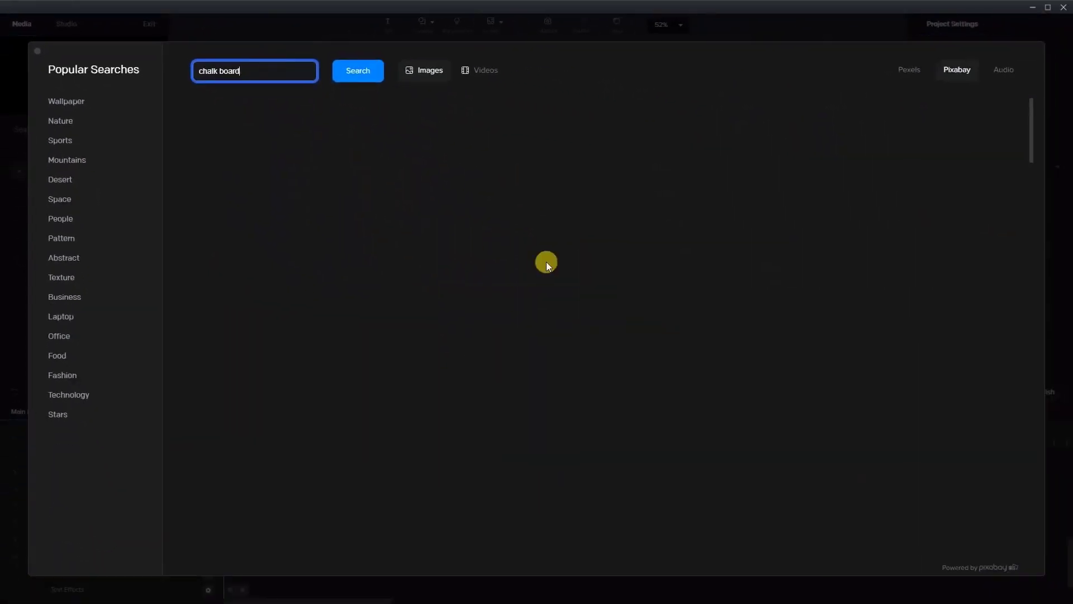
pyautogui.moveTo(889, 454)
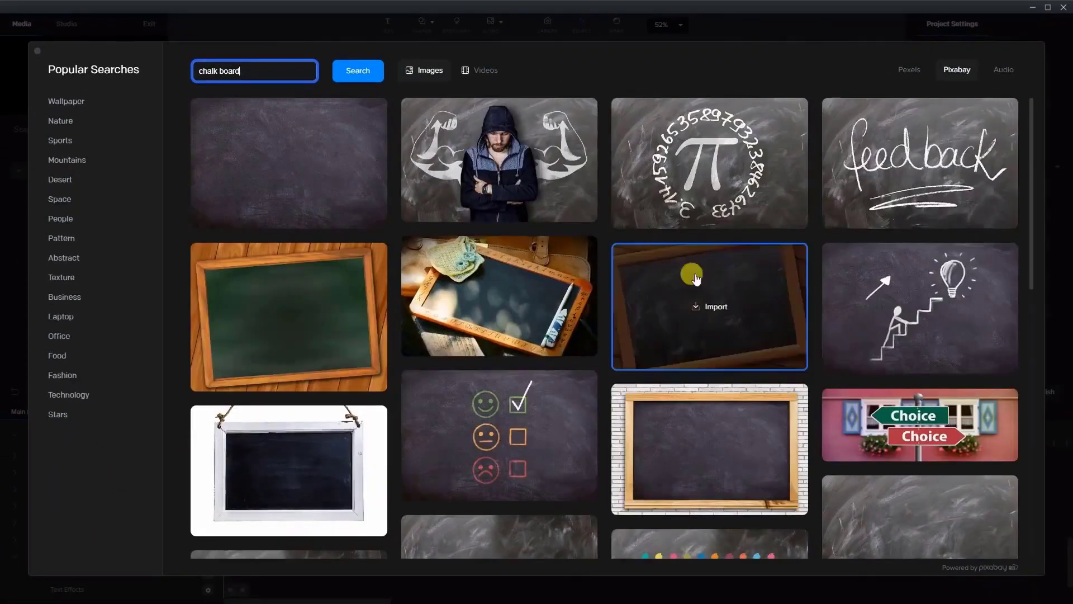
pyautogui.scroll(-2, 699, 313)
pyautogui.scroll(-10, 703, 330)
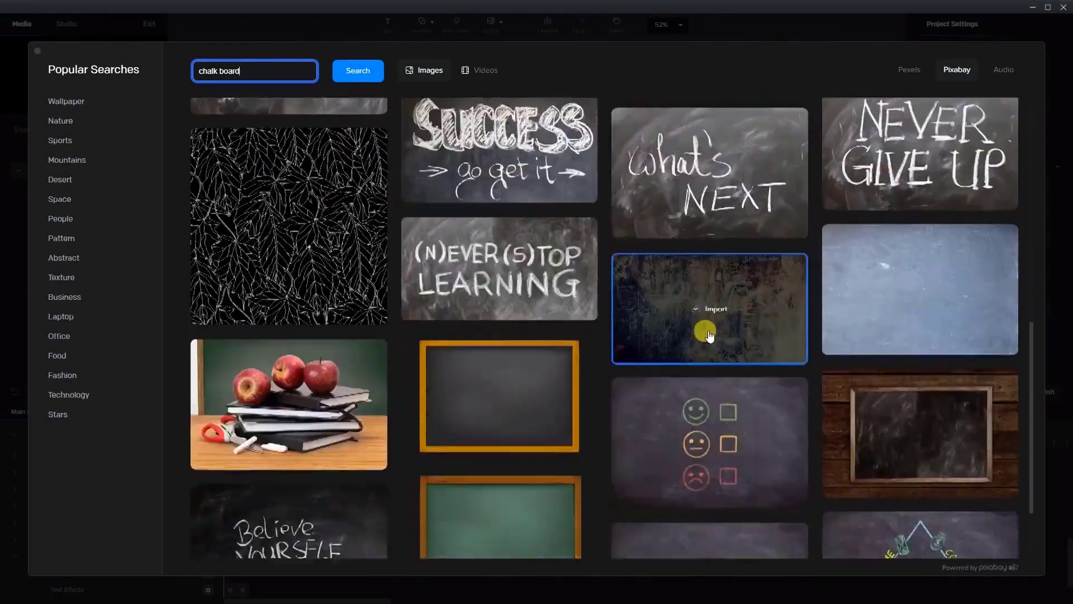
pyautogui.scroll(7, 887, 336)
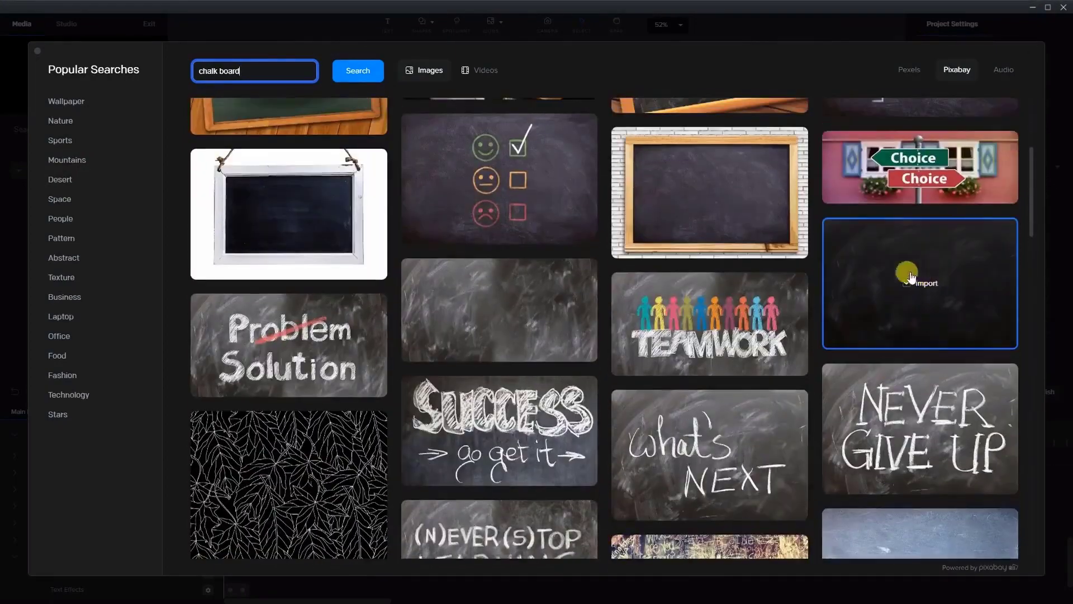
pyautogui.scroll(5, 609, 275)
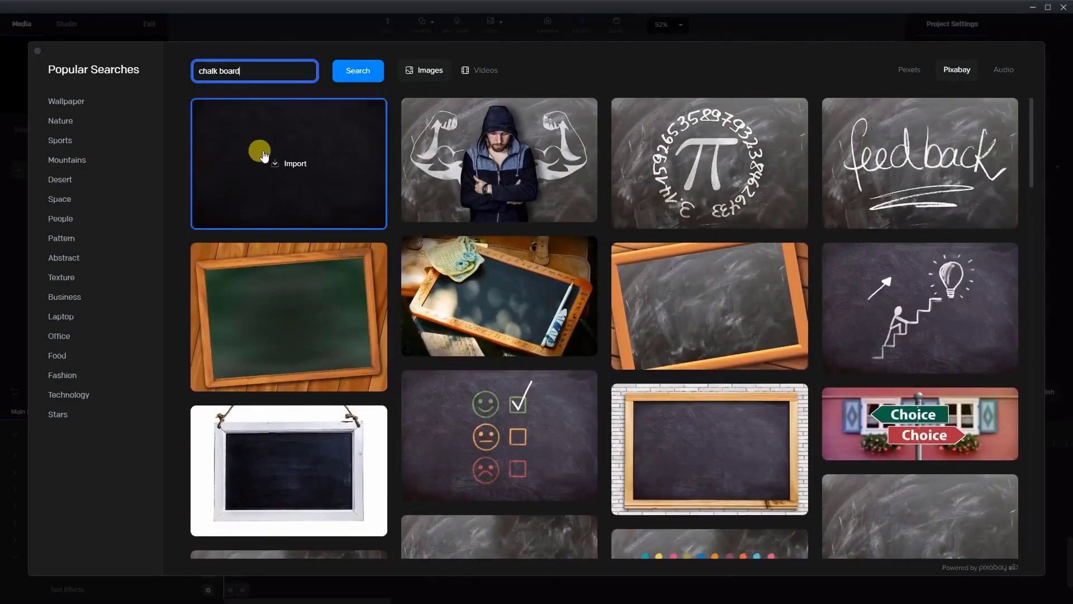
# Import the chalkboard image, then scrub the preview to about 00:13 to see every doodle.
pyautogui.click(264, 155)
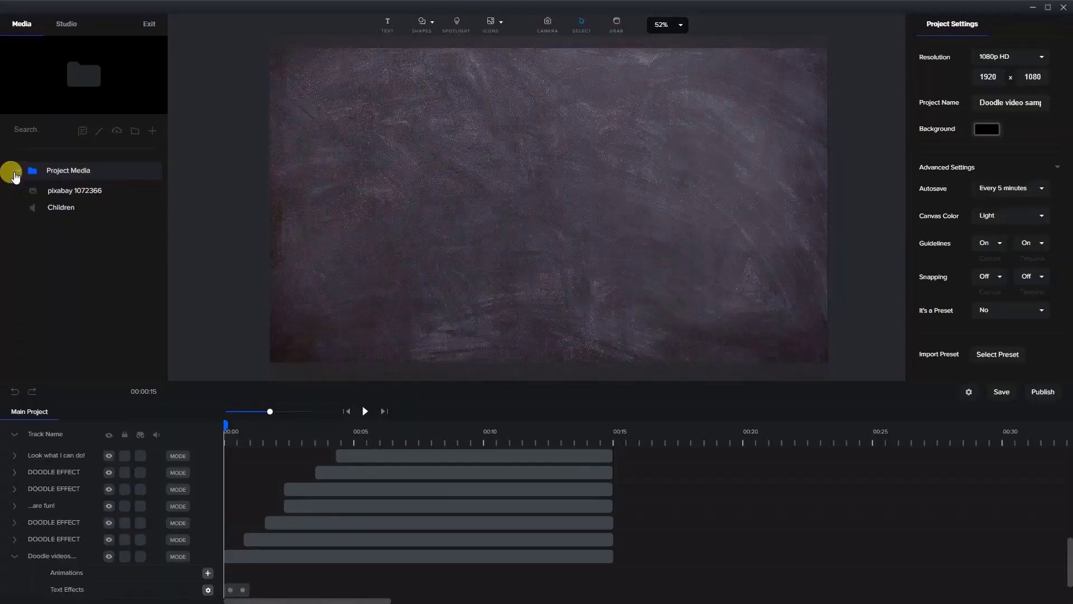
pyautogui.scroll(-2, 284, 519)
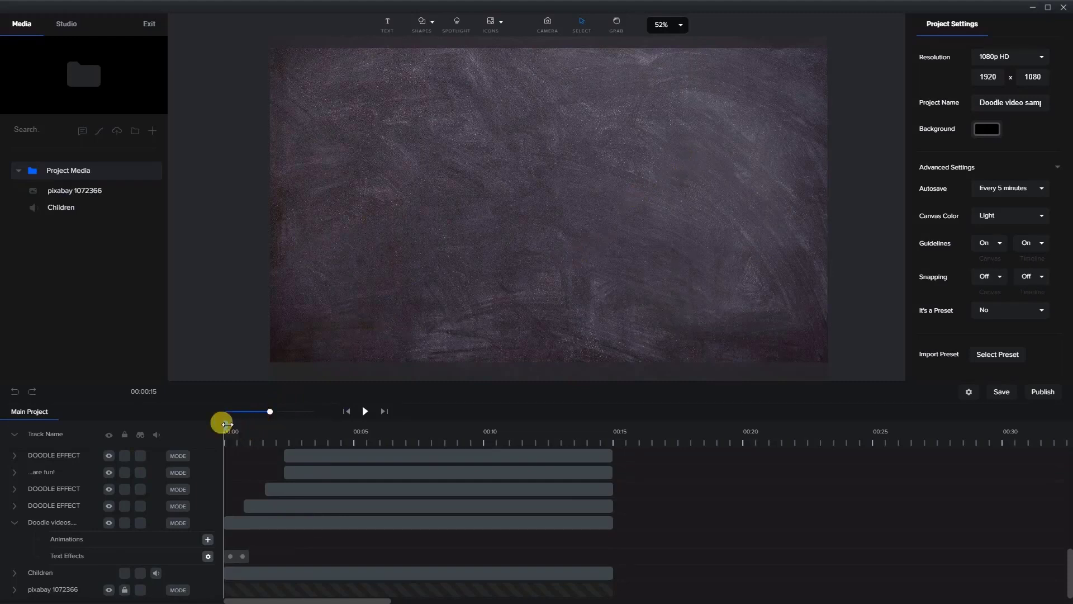
pyautogui.moveTo(232, 424)
pyautogui.mouseDown()
pyautogui.moveTo(590, 432)
pyautogui.moveTo(579, 425)
pyautogui.mouseUp()
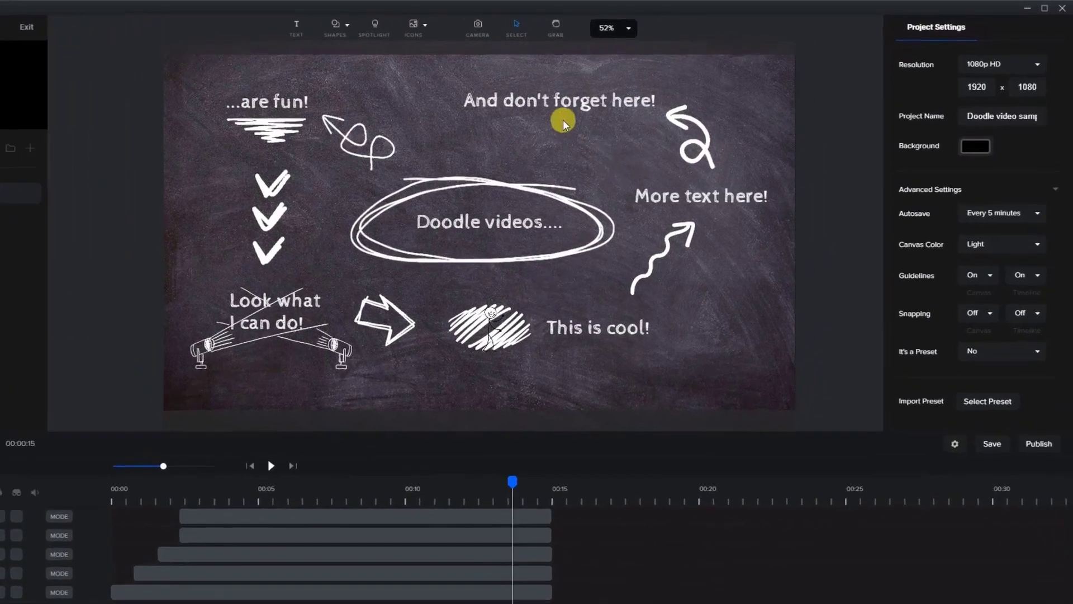
# Select the 'And don't forget here!' text, then scrub the preview back to the opening seconds.
pyautogui.click(605, 89)
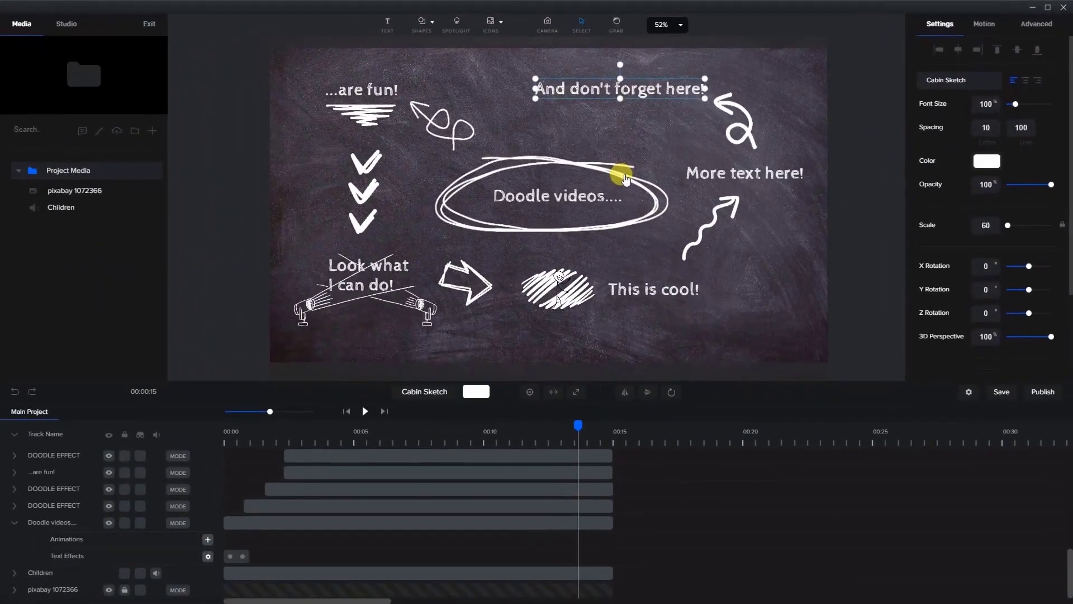
pyautogui.click(310, 443)
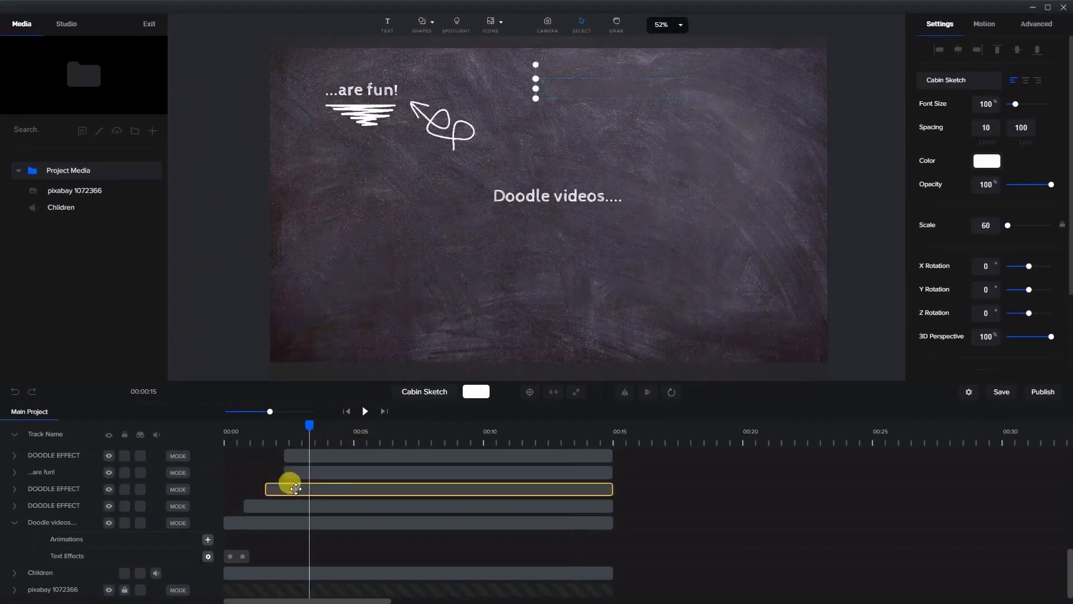
pyautogui.scroll(10, 450, 495)
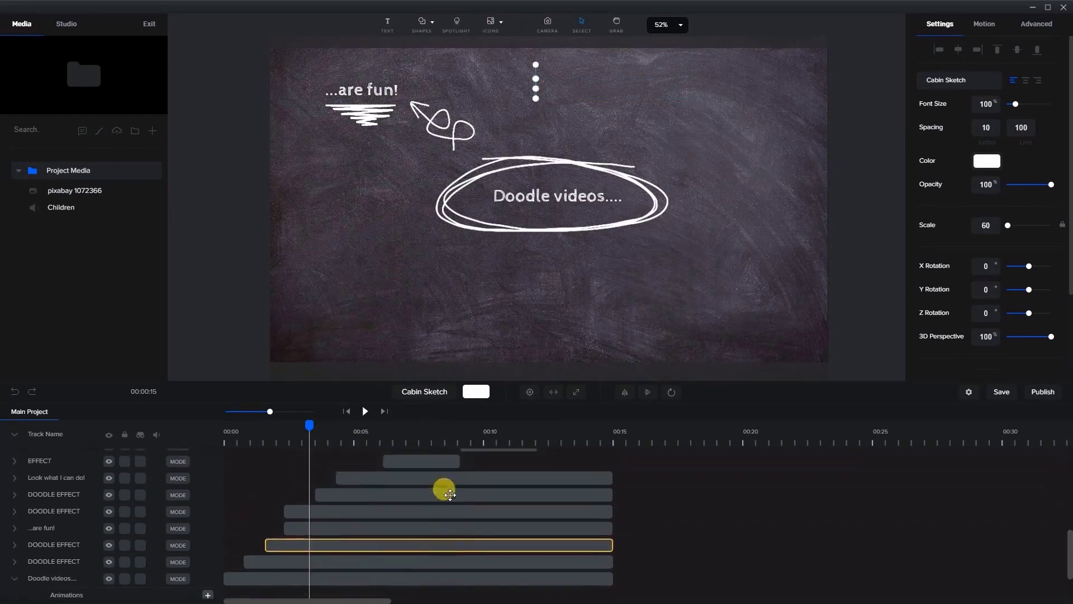
pyautogui.scroll(-10, 450, 495)
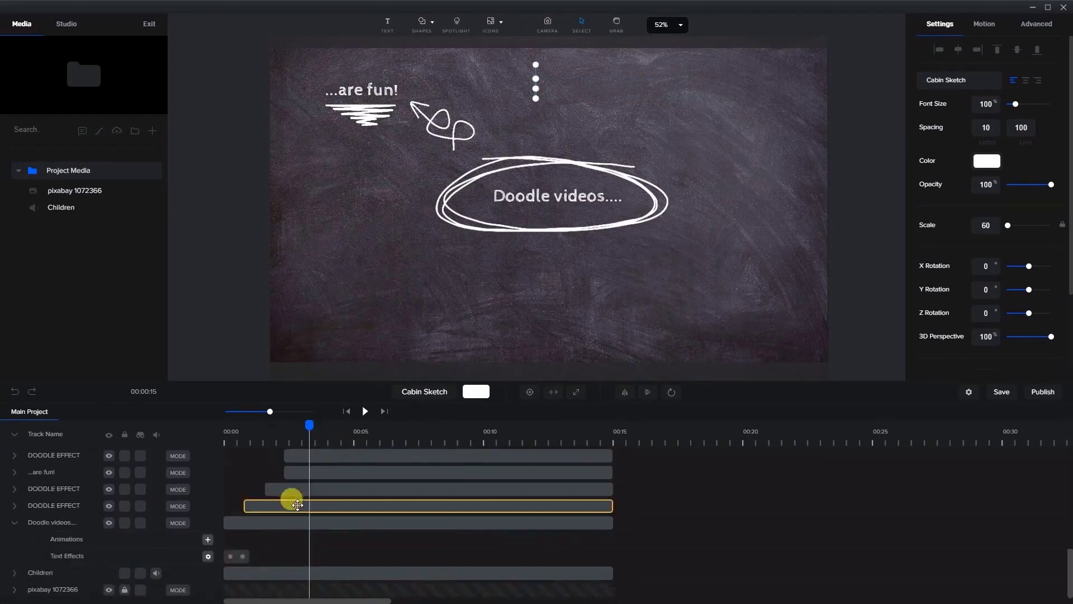
pyautogui.scroll(8, 299, 500)
pyautogui.scroll(-8, 381, 479)
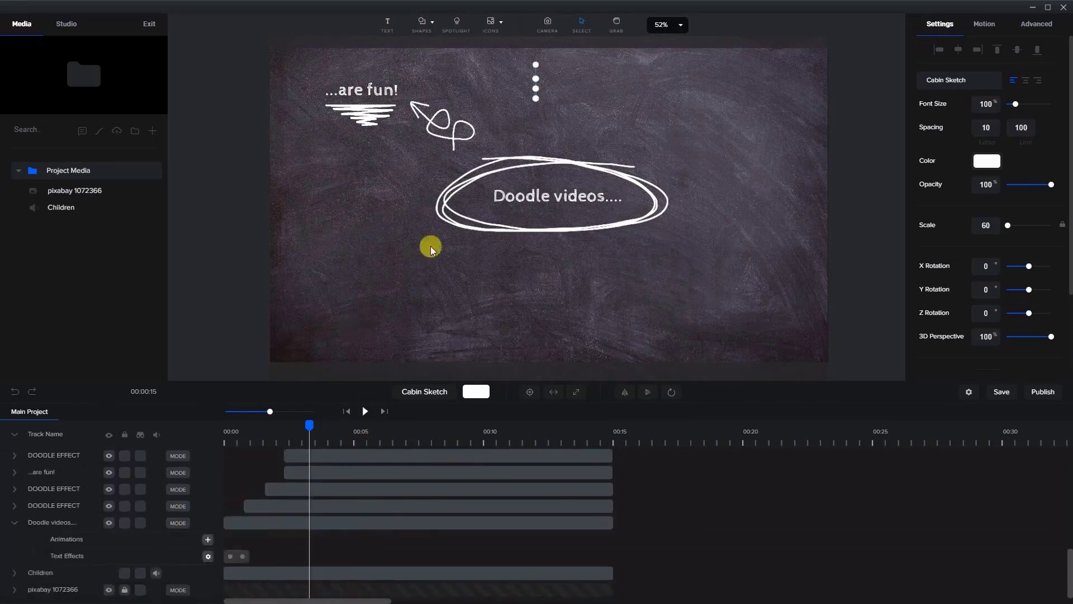
pyautogui.moveTo(306, 424)
pyautogui.mouseDown()
pyautogui.moveTo(242, 426)
pyautogui.moveTo(434, 430)
pyautogui.moveTo(240, 427)
pyautogui.mouseUp()
# Select the Children music clip to show 100% volume and a 2-second fade-out.
pyautogui.scroll(2, 64, 563)
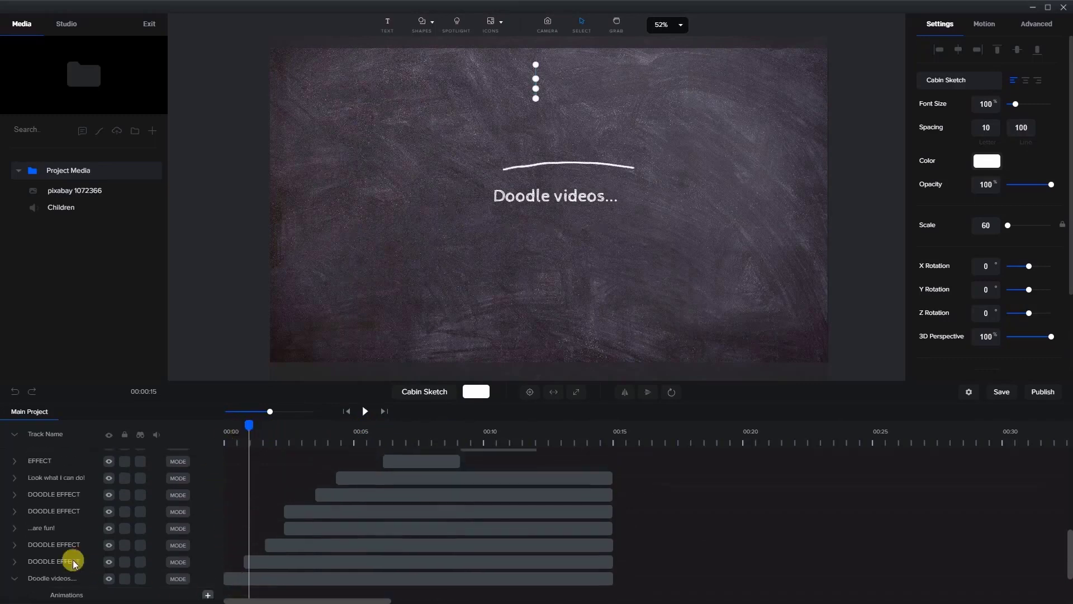
pyautogui.scroll(-2, 235, 514)
pyautogui.scroll(2, 234, 516)
pyautogui.scroll(-2, 147, 555)
pyautogui.scroll(2, 147, 557)
pyautogui.scroll(-2, 40, 570)
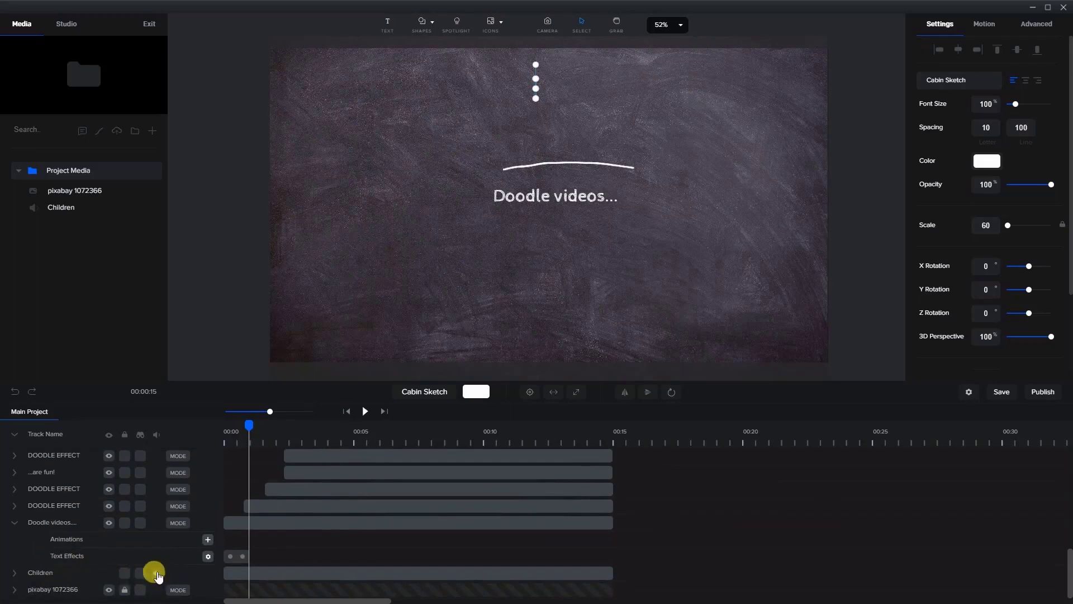
pyautogui.click(156, 574)
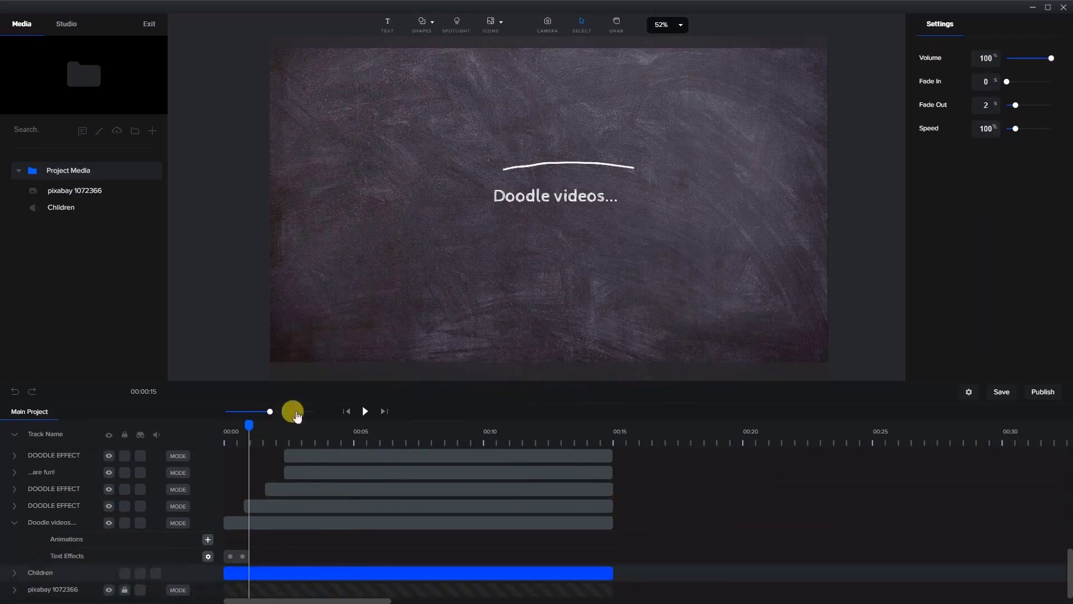
# Play the preview to about 00:07, pause, and select the top DOODLE EFFECT clip.
pyautogui.click(364, 411)
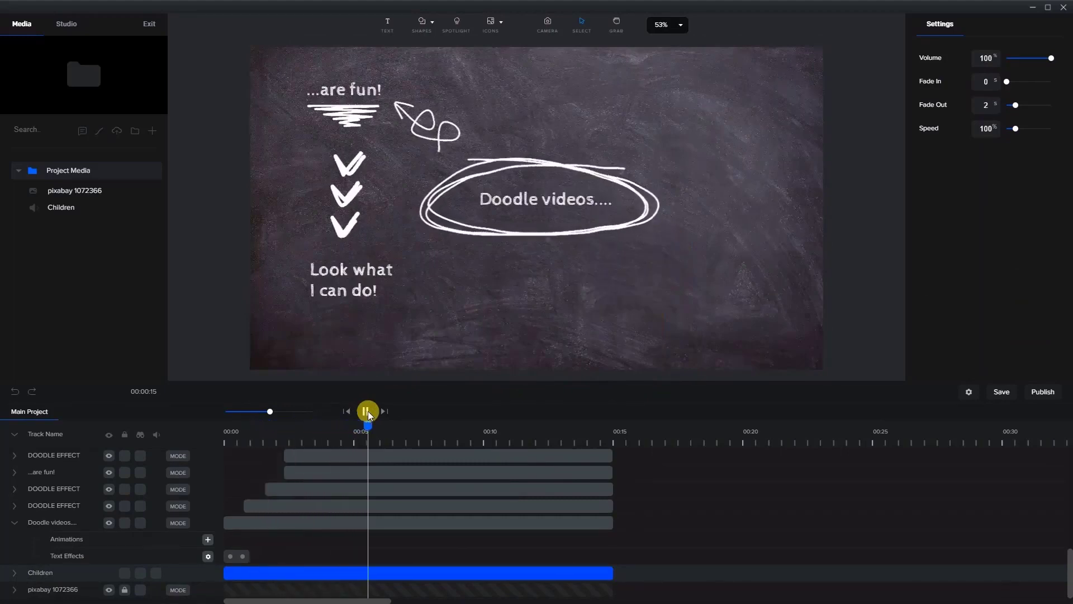
pyautogui.click(367, 411)
pyautogui.click(413, 454)
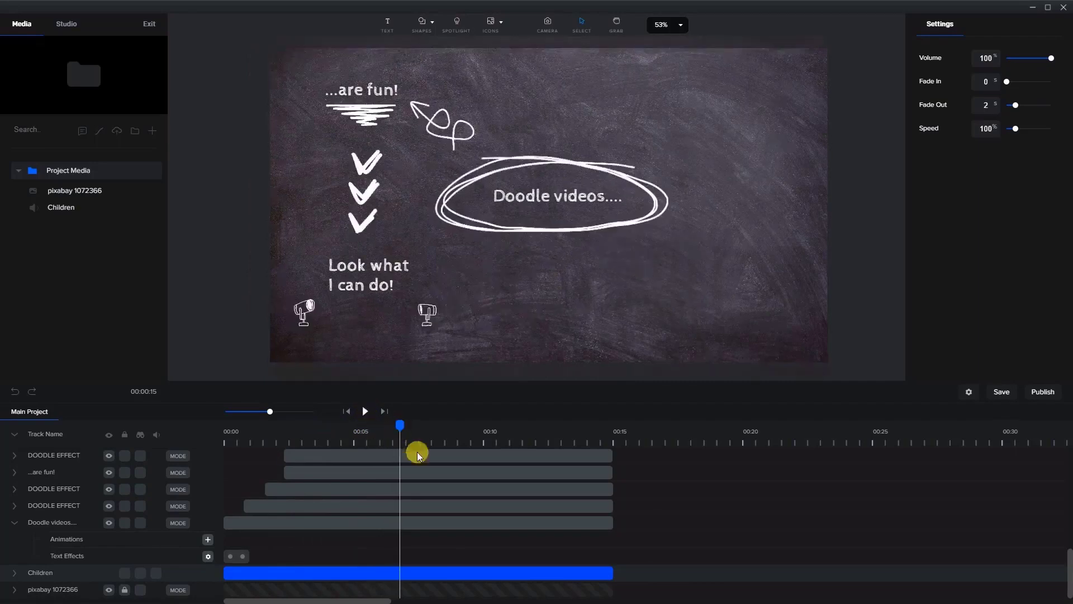
pyautogui.scroll(-5, 416, 451)
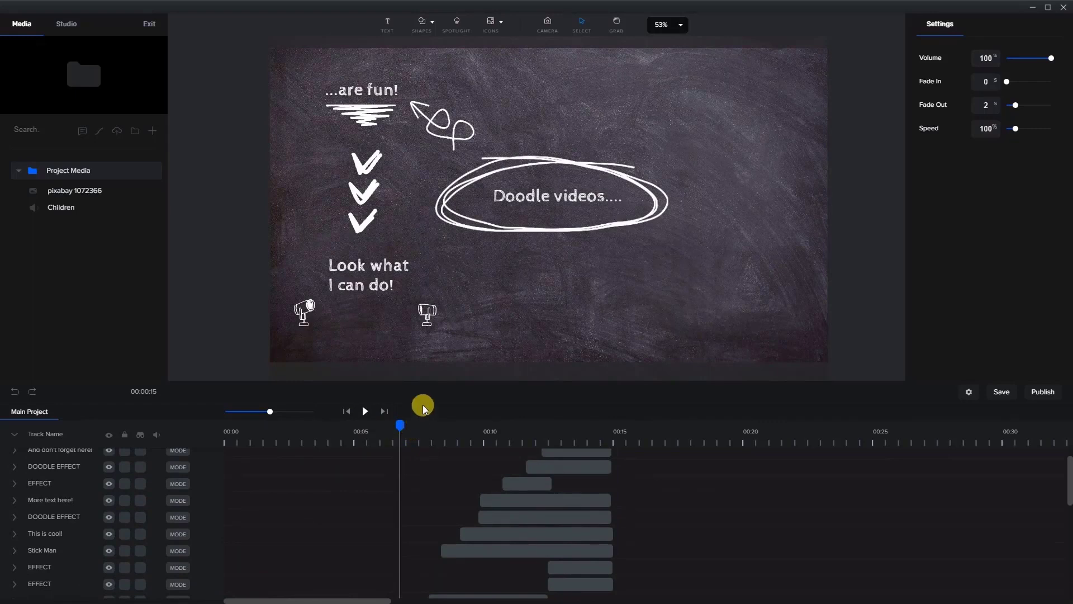
# Rewind the preview and select the 'Doodle videos....' title and its text effect.
pyautogui.moveTo(397, 426); pyautogui.dragTo(240, 426)
pyautogui.scroll(-5, 298, 492)
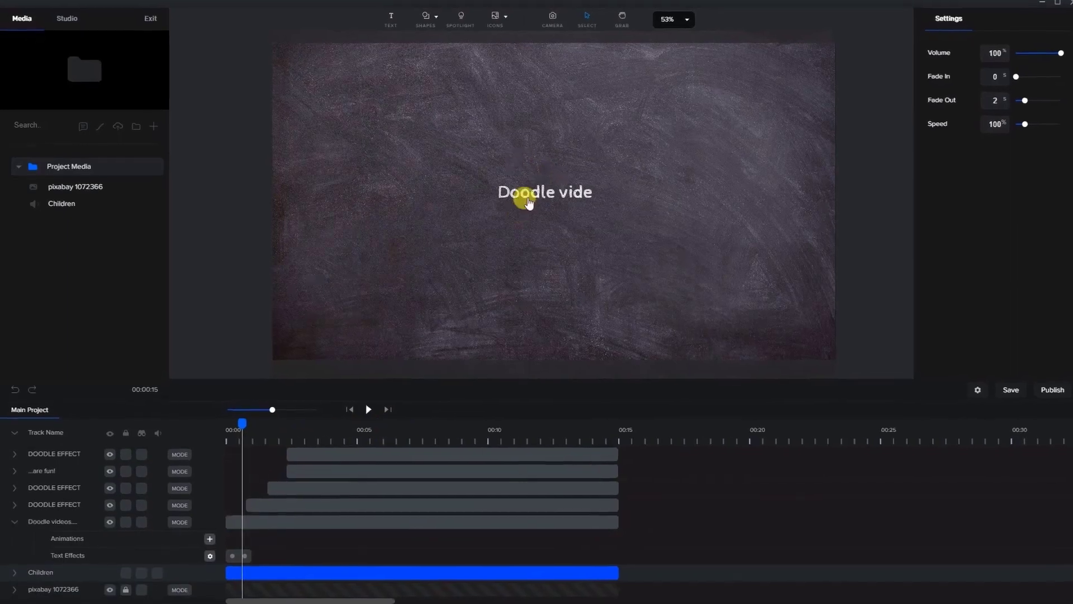
pyautogui.click(529, 204)
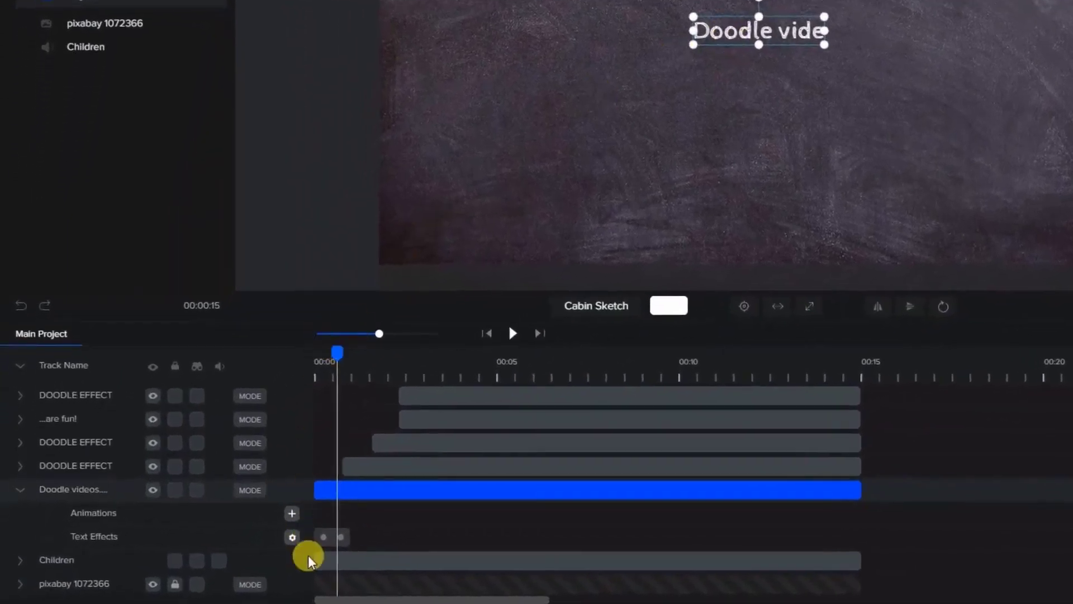
pyautogui.click(335, 538)
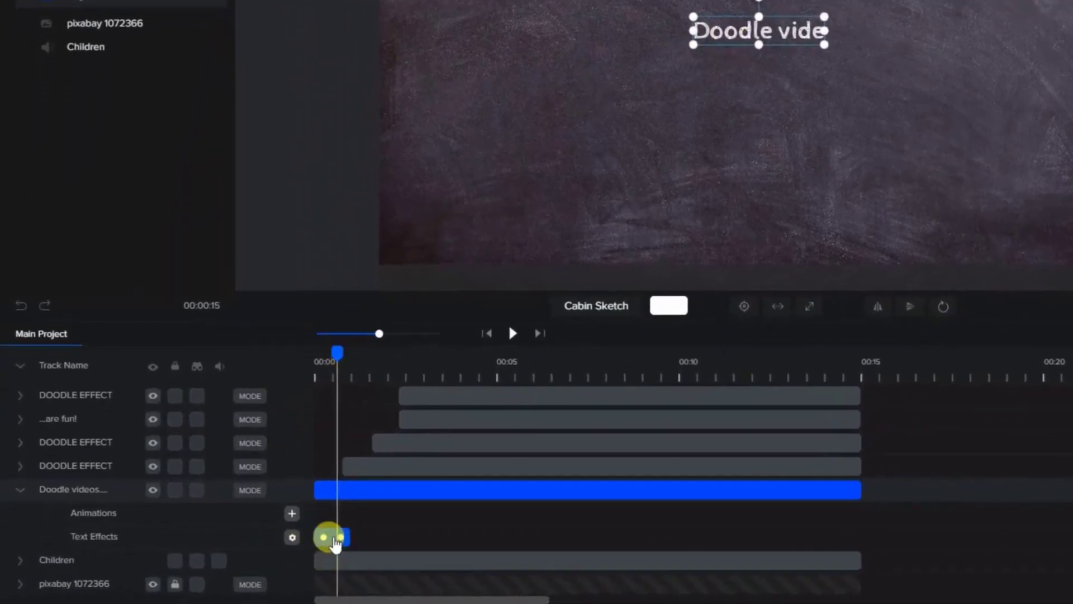
# Give the title's size-50 Doodle effect a different drawing hand and preview it.
pyautogui.doubleClick(341, 538)
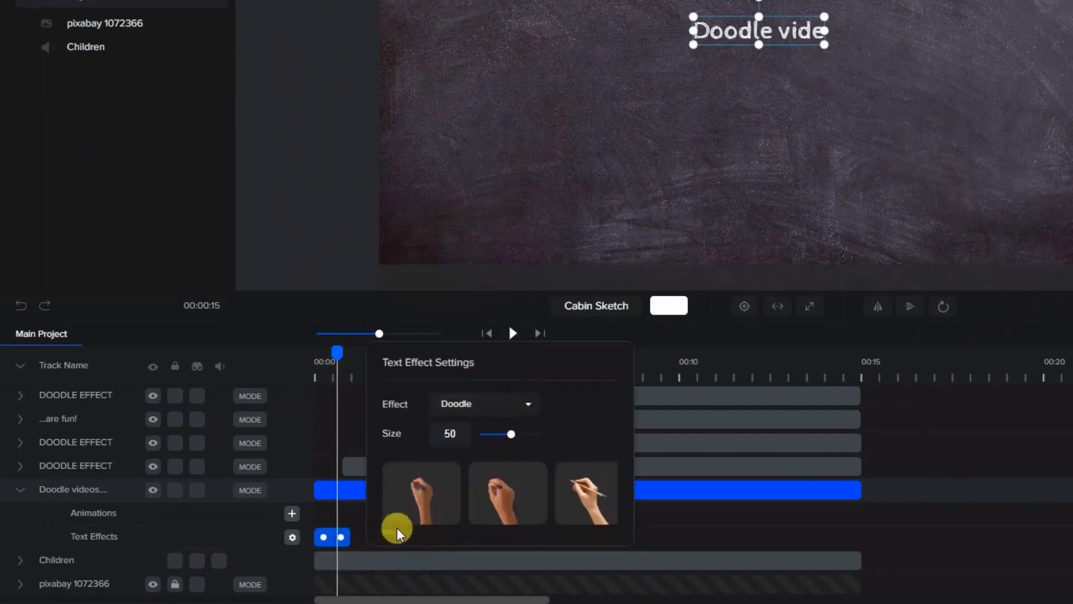
pyautogui.moveTo(391, 538); pyautogui.dragTo(545, 540)
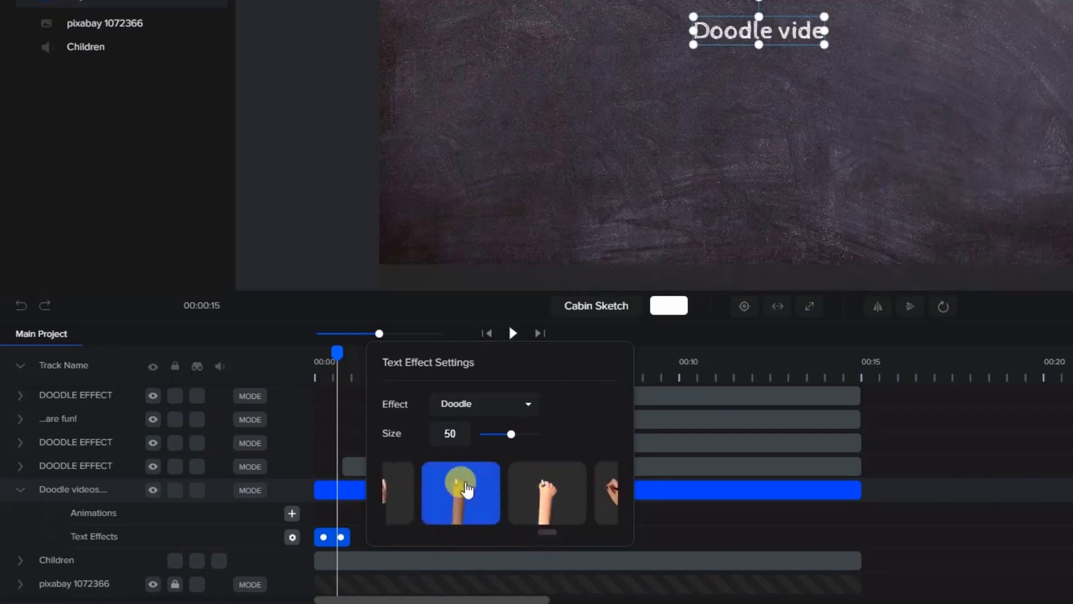
pyautogui.click(330, 348)
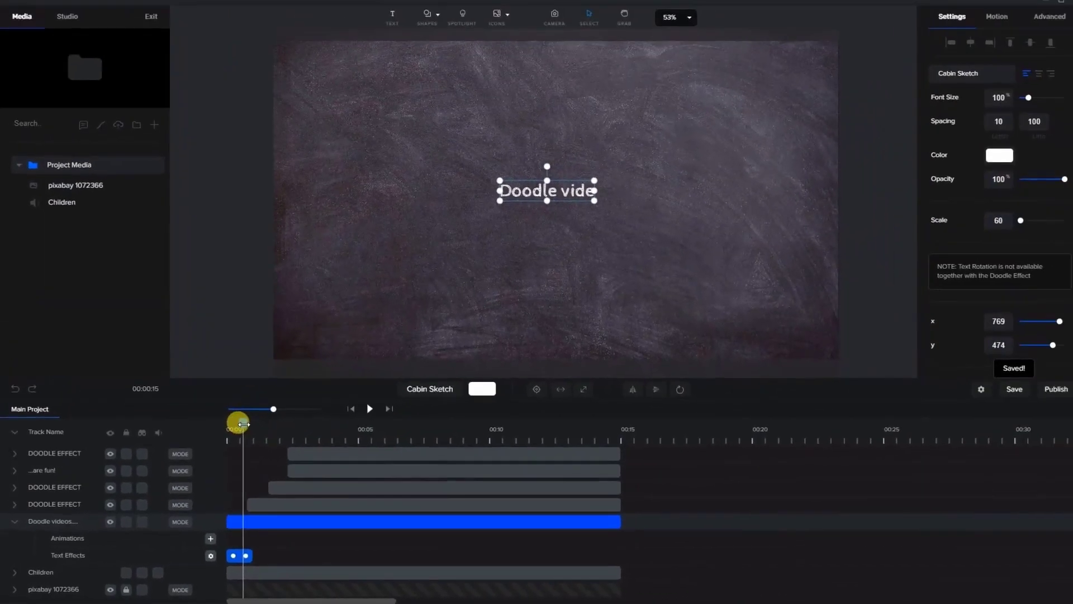
pyautogui.moveTo(243, 424); pyautogui.dragTo(260, 424)
pyautogui.click(275, 520)
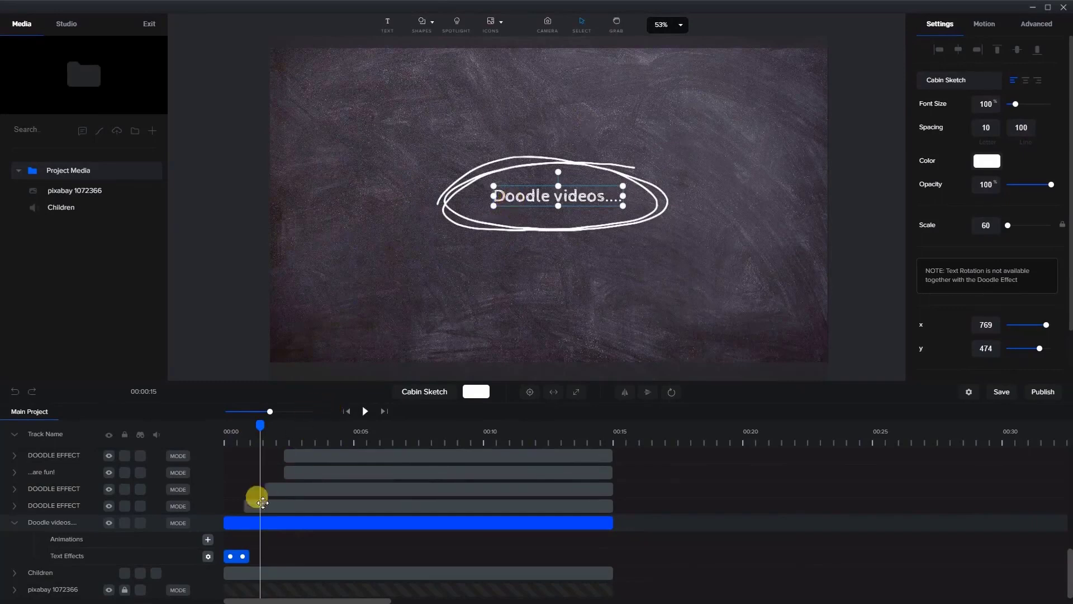
# Move the ellipse doodle clip later to around 00:16 and preview it.
pyautogui.click(258, 507)
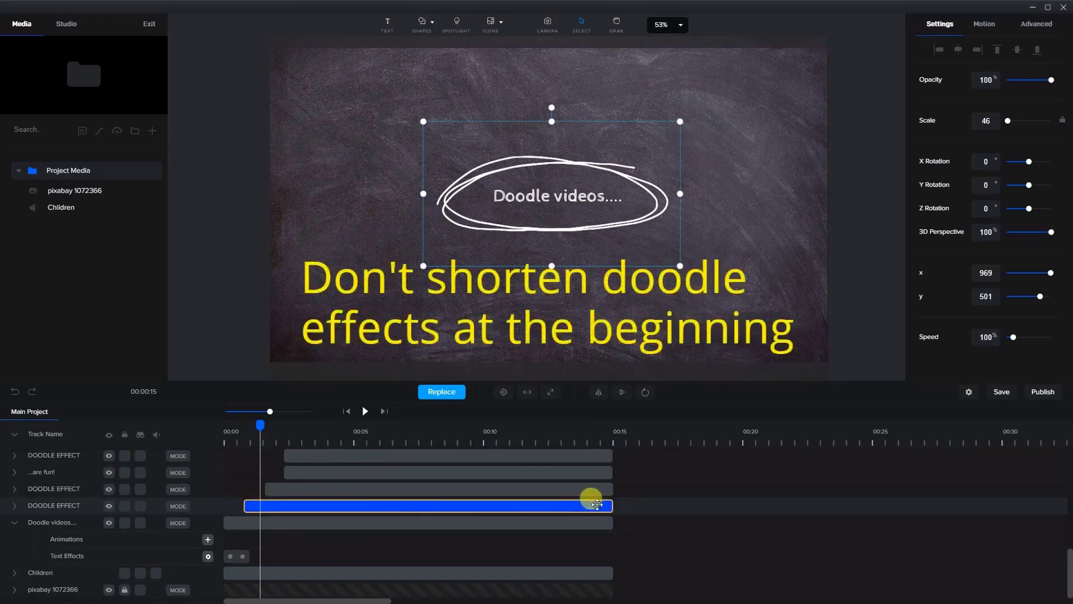
pyautogui.moveTo(264, 503)
pyautogui.mouseDown()
pyautogui.moveTo(622, 520)
pyautogui.moveTo(701, 452)
pyautogui.mouseUp()
pyautogui.click(654, 435)
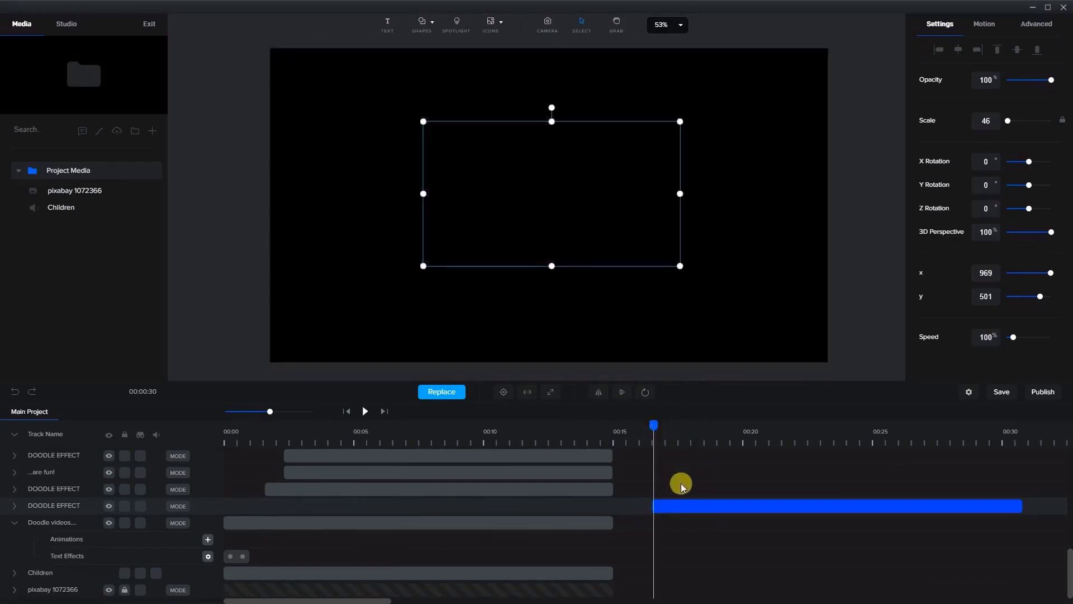
pyautogui.moveTo(652, 423); pyautogui.dragTo(658, 426)
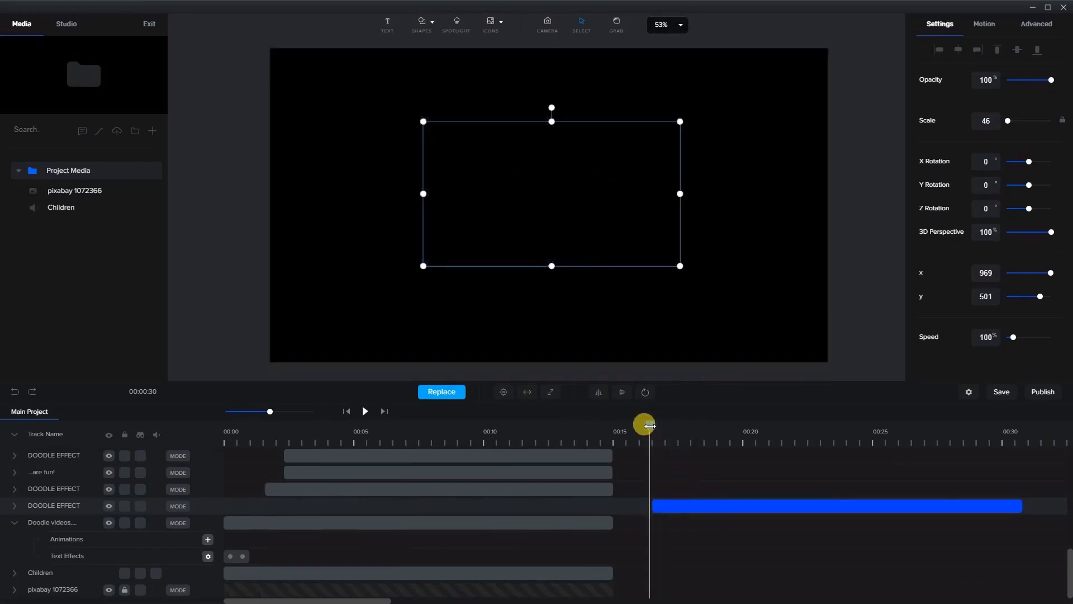
pyautogui.click(365, 413)
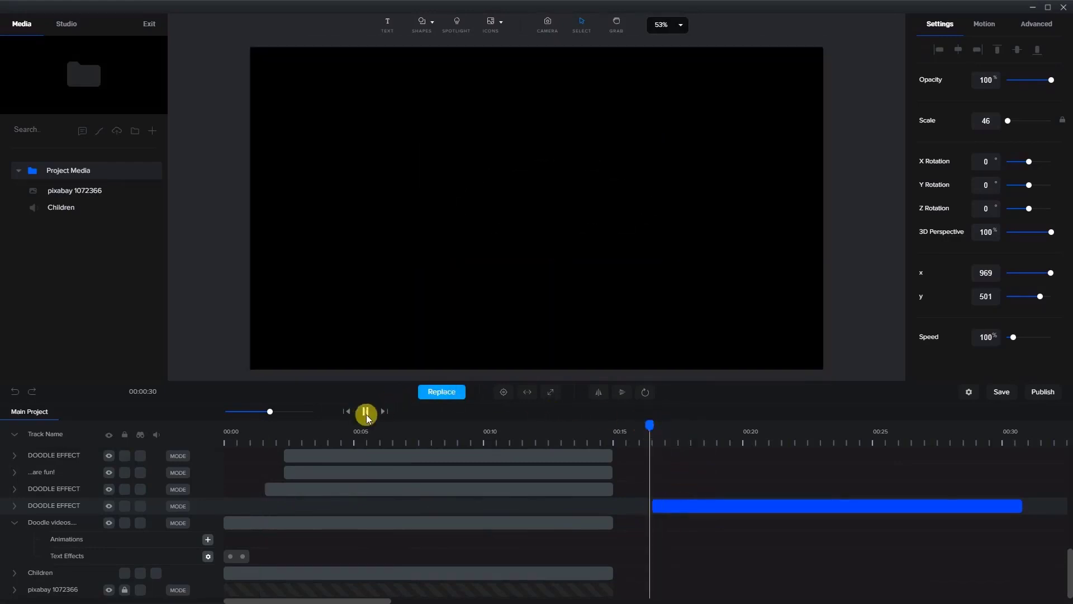
pyautogui.click(365, 413)
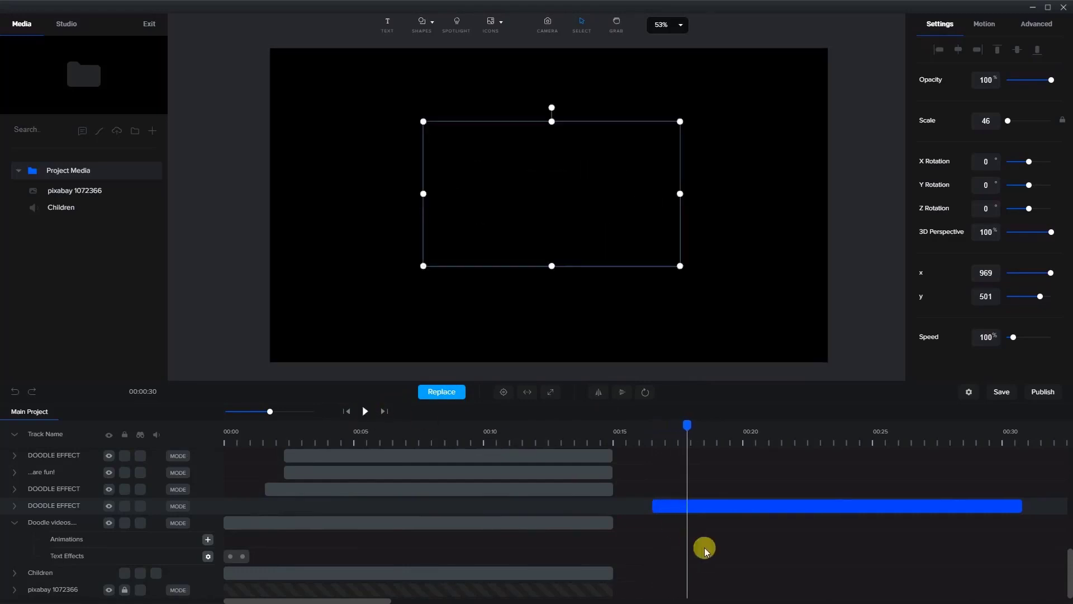
# Trim the ellipse clip's start and preview it, then restore it to 00:01–00:15.
pyautogui.click(660, 505)
pyautogui.moveTo(660, 506)
pyautogui.mouseDown()
pyautogui.moveTo(650, 505)
pyautogui.moveTo(717, 505)
pyautogui.mouseUp()
pyautogui.moveTo(680, 419); pyautogui.dragTo(699, 421)
pyautogui.click(365, 412)
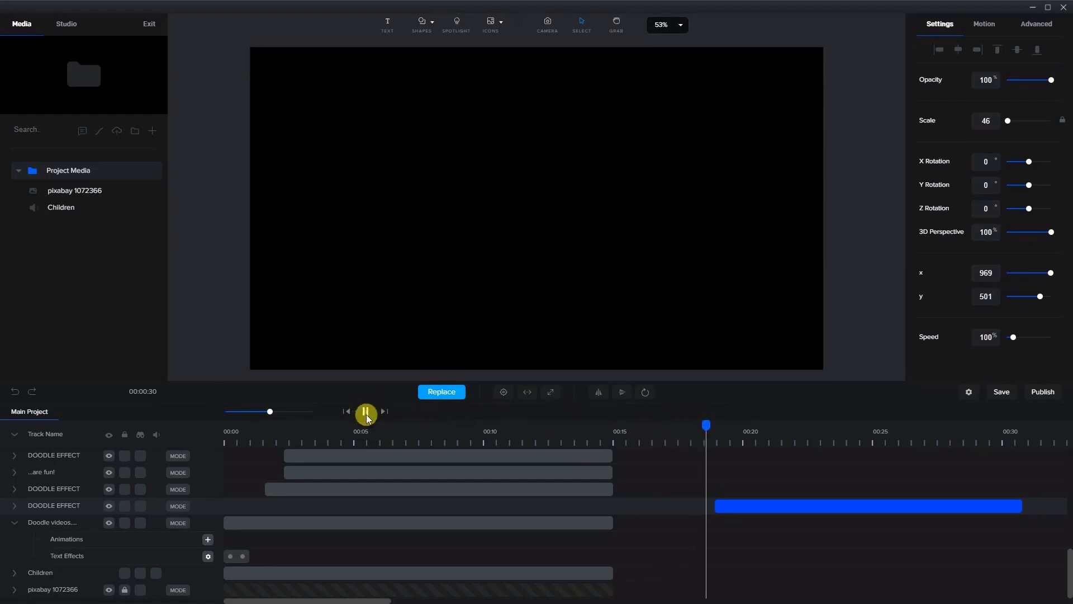
pyautogui.click(365, 412)
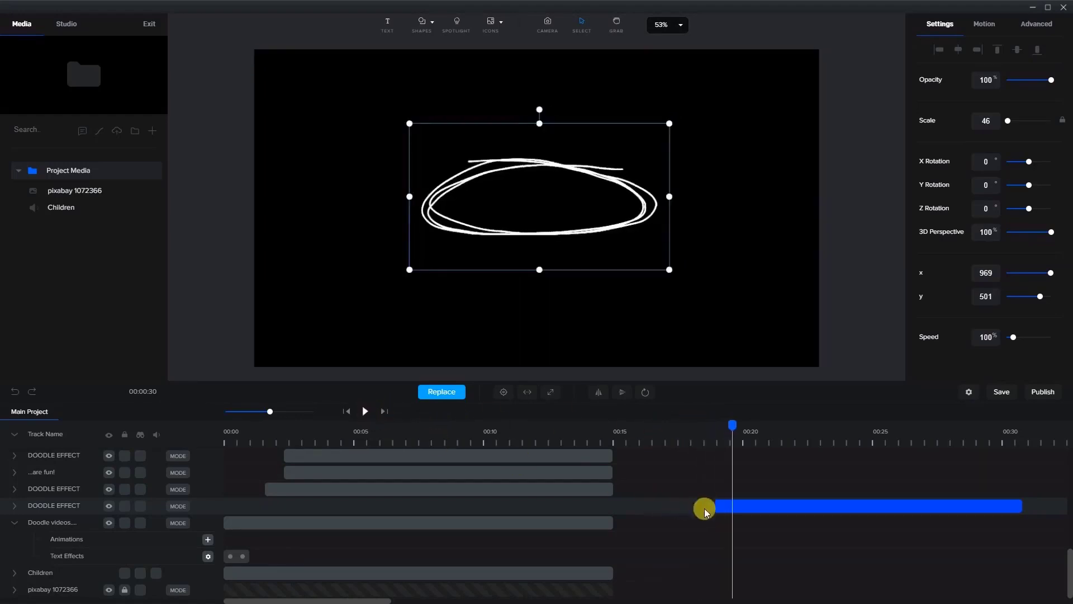
pyautogui.moveTo(717, 505); pyautogui.dragTo(587, 503)
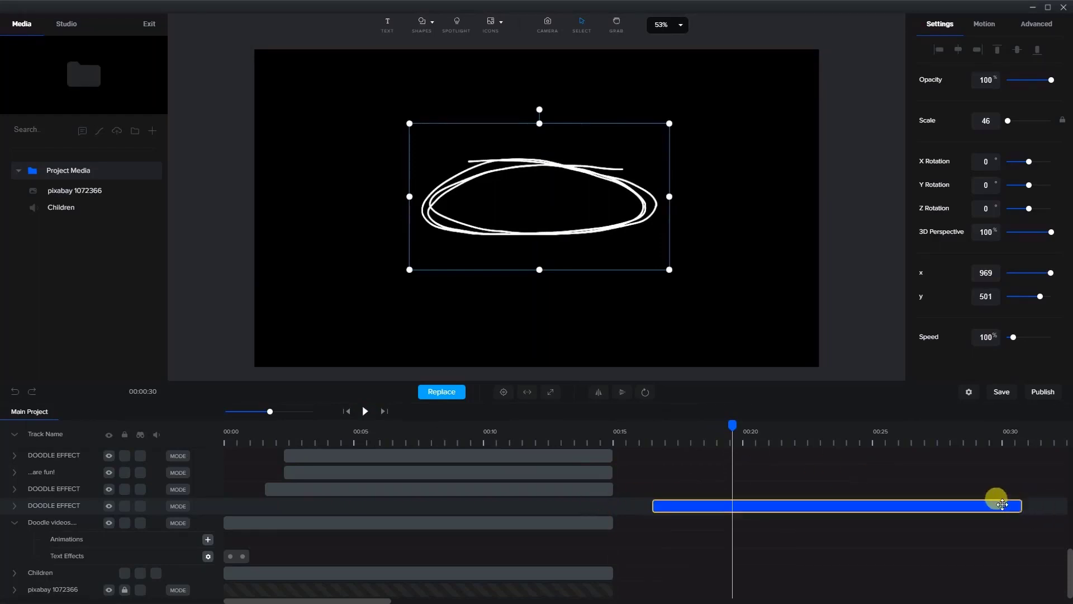
pyautogui.moveTo(1000, 506); pyautogui.dragTo(587, 507)
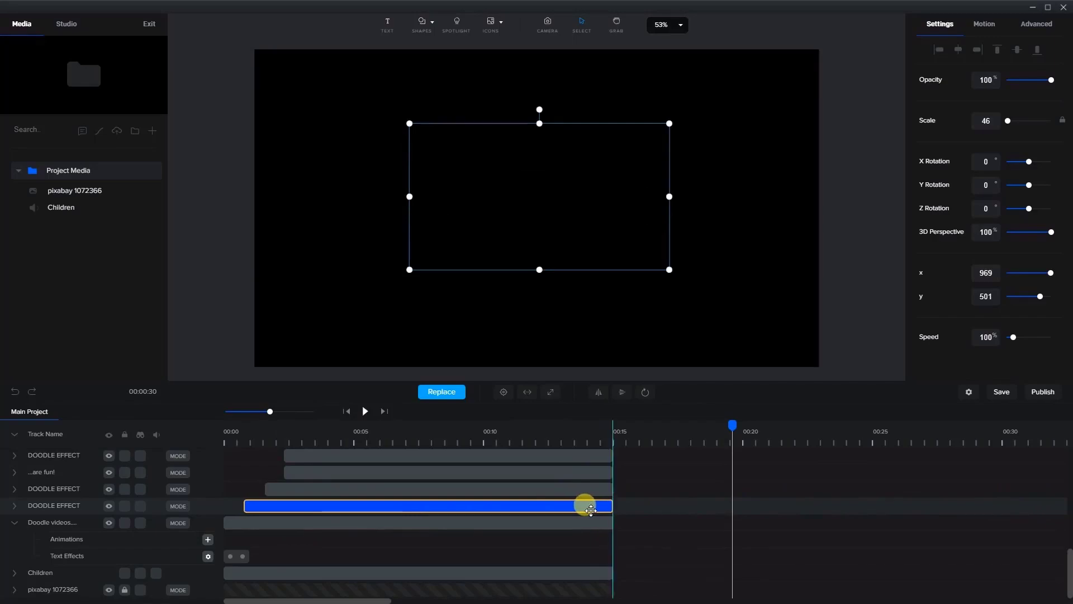
# Preview the title writing in, then select the ellipse and arrow doodle clips near 00:02.
pyautogui.click(869, 321)
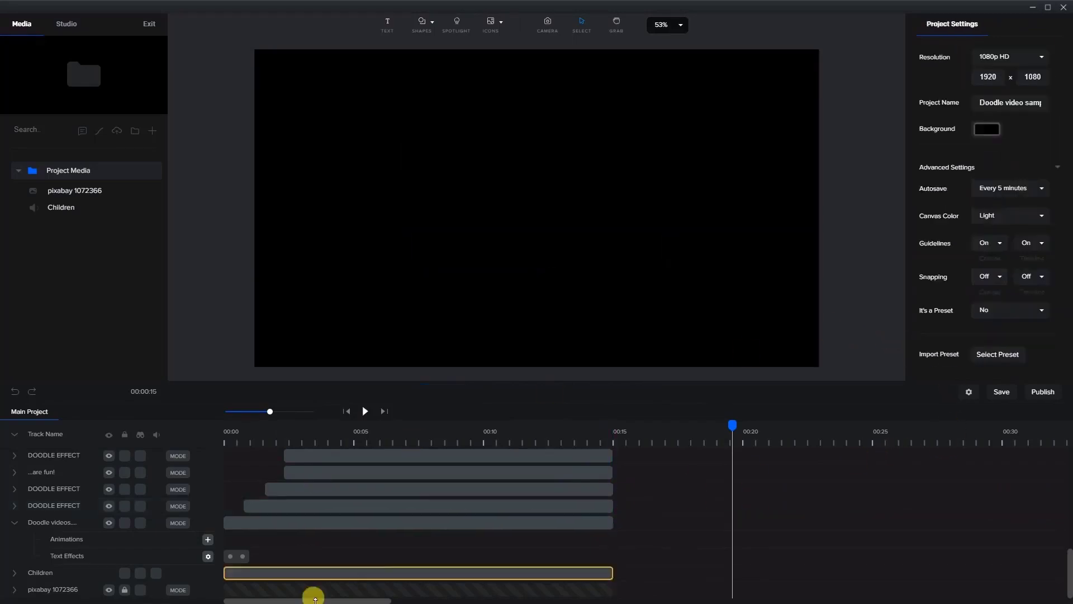
pyautogui.click(321, 443)
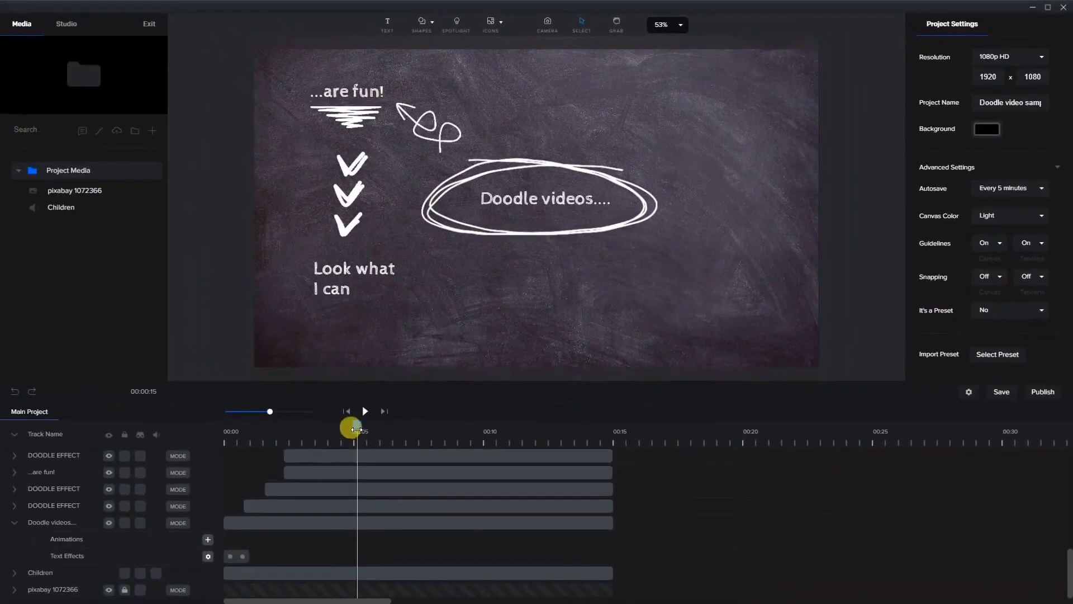
pyautogui.moveTo(346, 429); pyautogui.dragTo(243, 437)
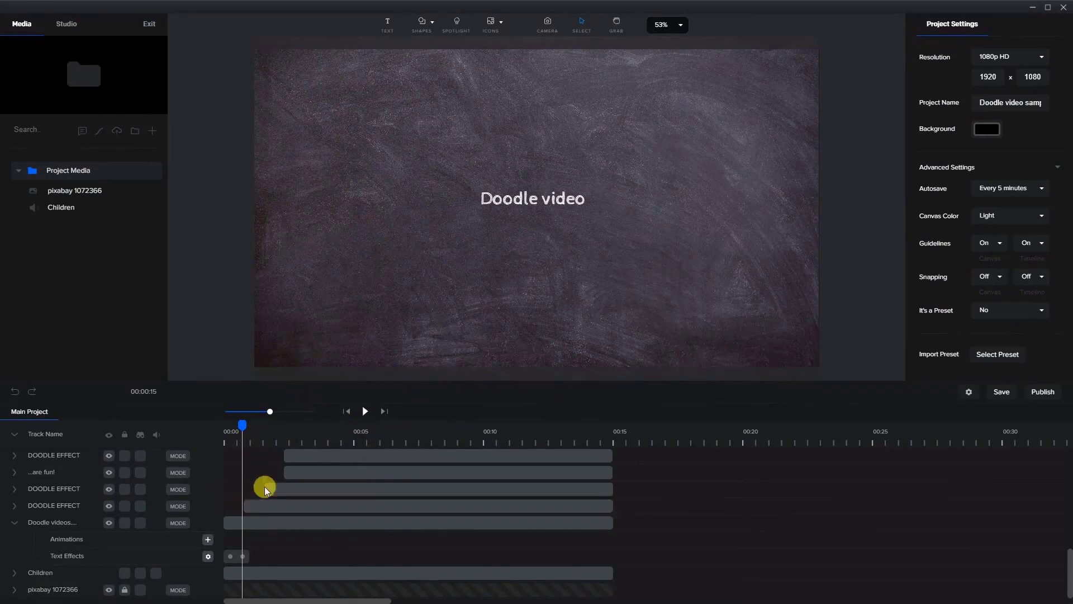
pyautogui.moveTo(245, 435)
pyautogui.mouseDown()
pyautogui.moveTo(236, 428)
pyautogui.moveTo(260, 425)
pyautogui.moveTo(266, 479)
pyautogui.mouseUp()
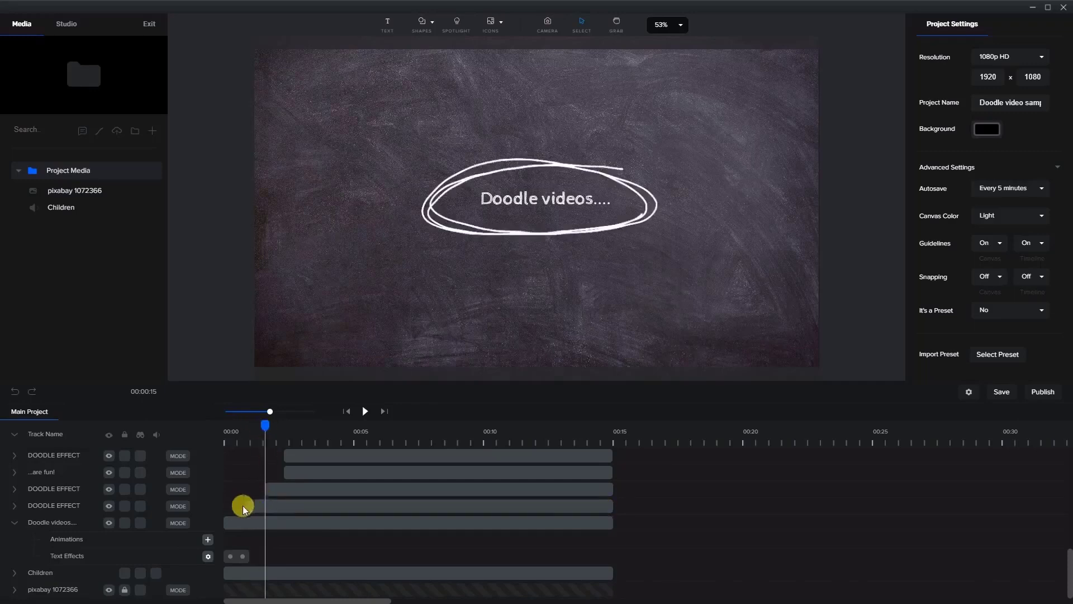
pyautogui.click(253, 506)
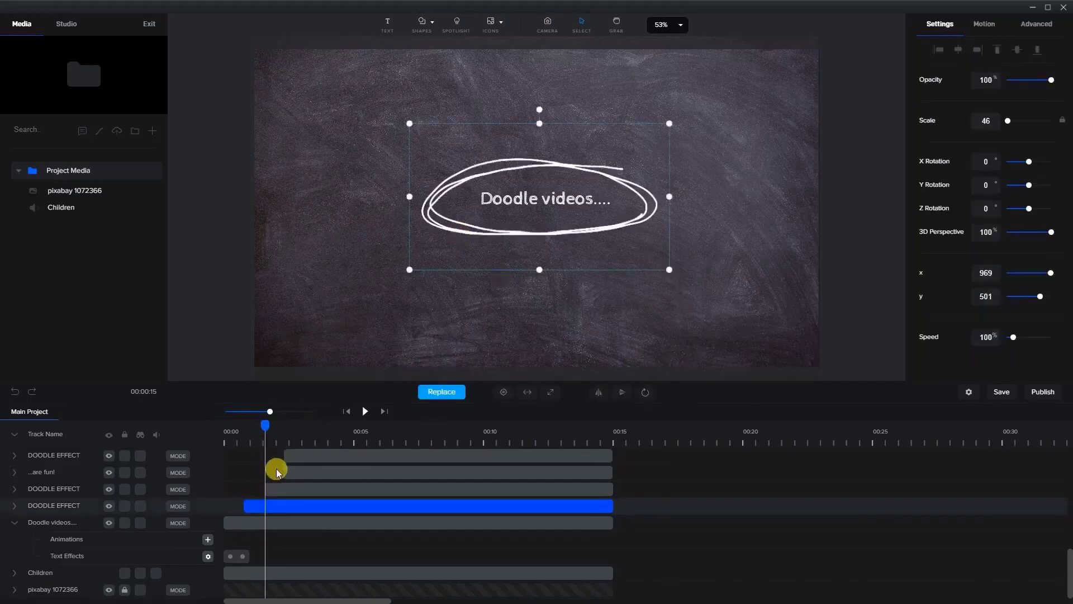
pyautogui.click(271, 488)
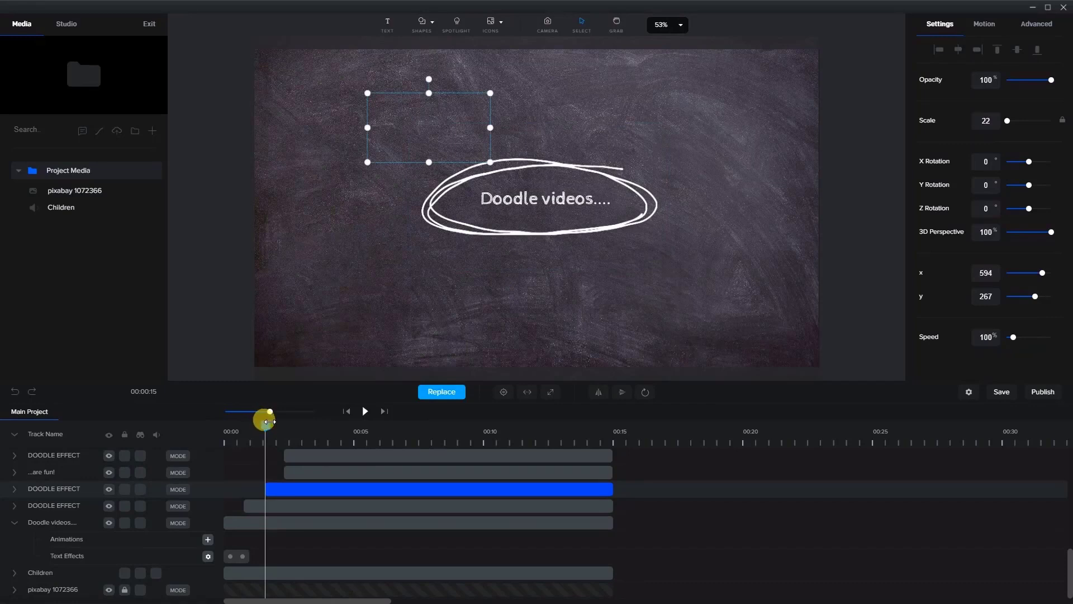
pyautogui.moveTo(273, 423); pyautogui.dragTo(289, 425)
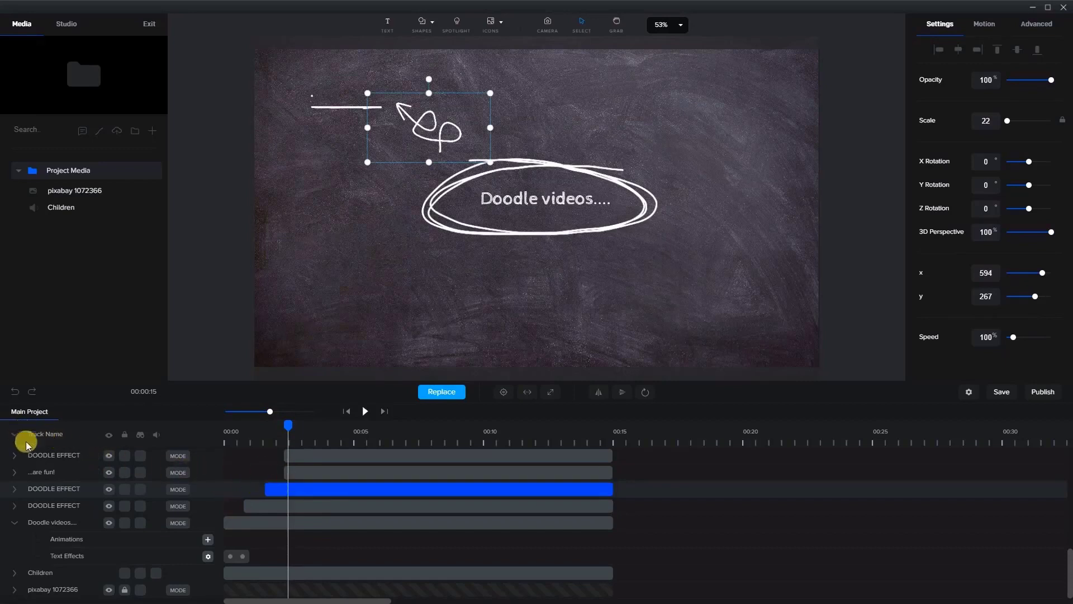
# Select the '...are fun!' and arrow clips and advance until '...are fun!' starts drawing.
pyautogui.click(291, 471)
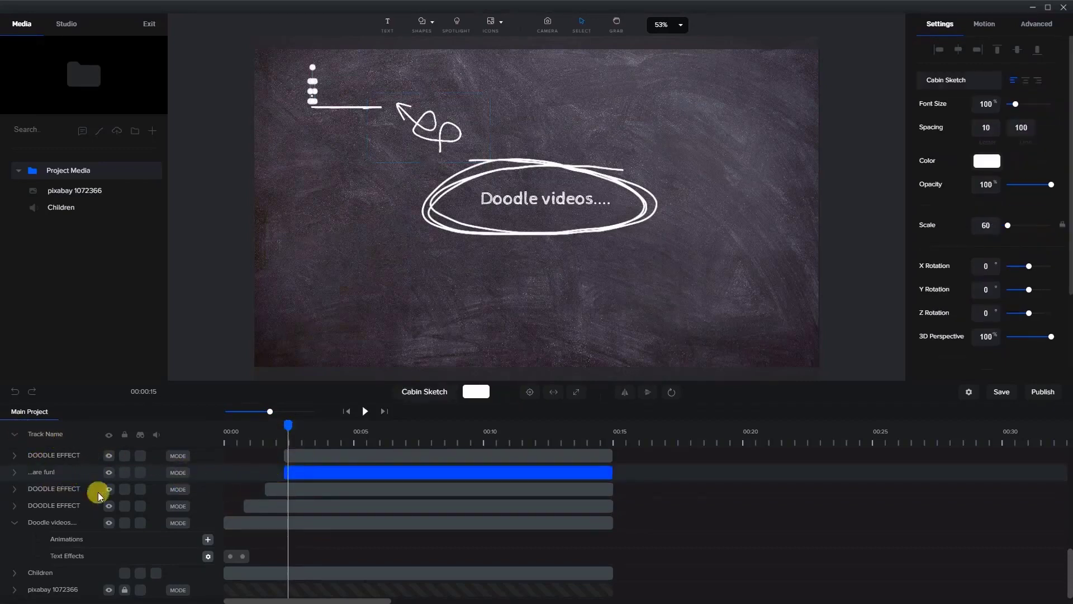
pyautogui.click(278, 487)
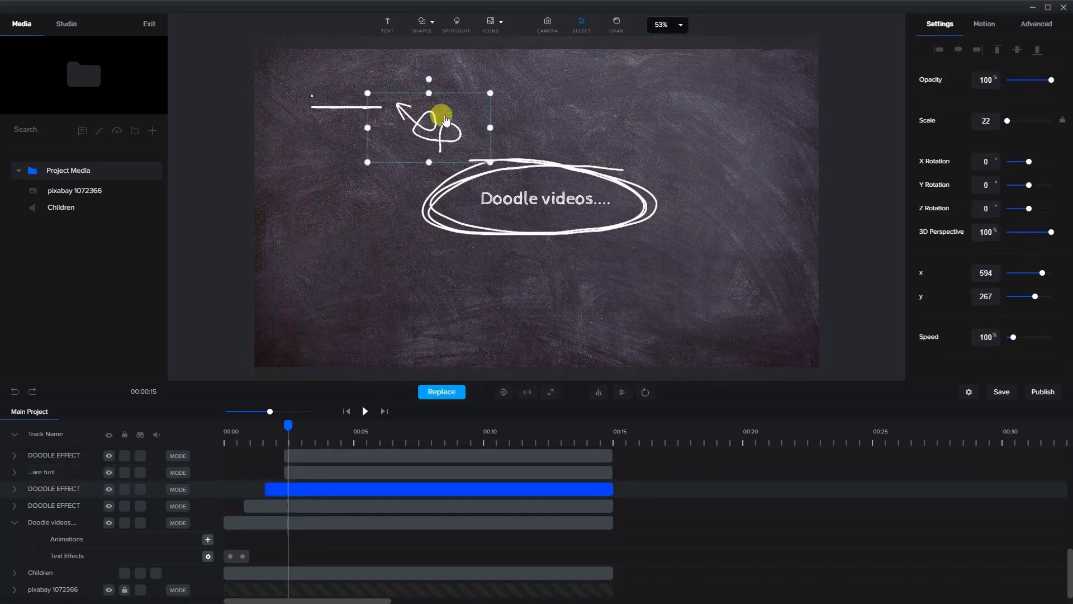
pyautogui.click(307, 471)
pyautogui.moveTo(287, 427); pyautogui.dragTo(304, 426)
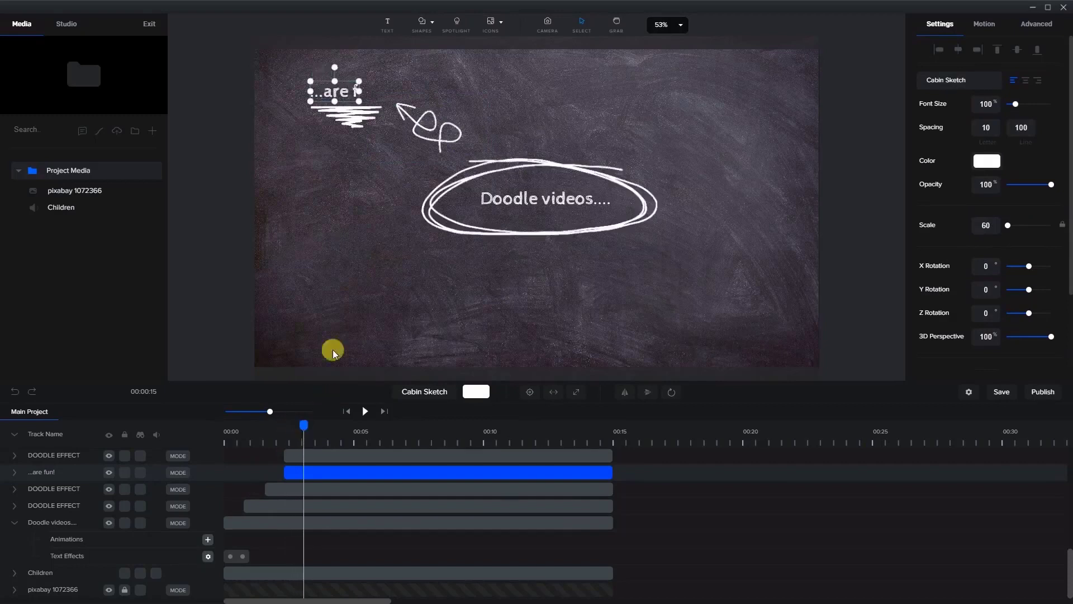
# Select the underline scribble's clip, then expand the '...are fun!' track's effect rows.
pyautogui.click(346, 116)
pyautogui.click(290, 454)
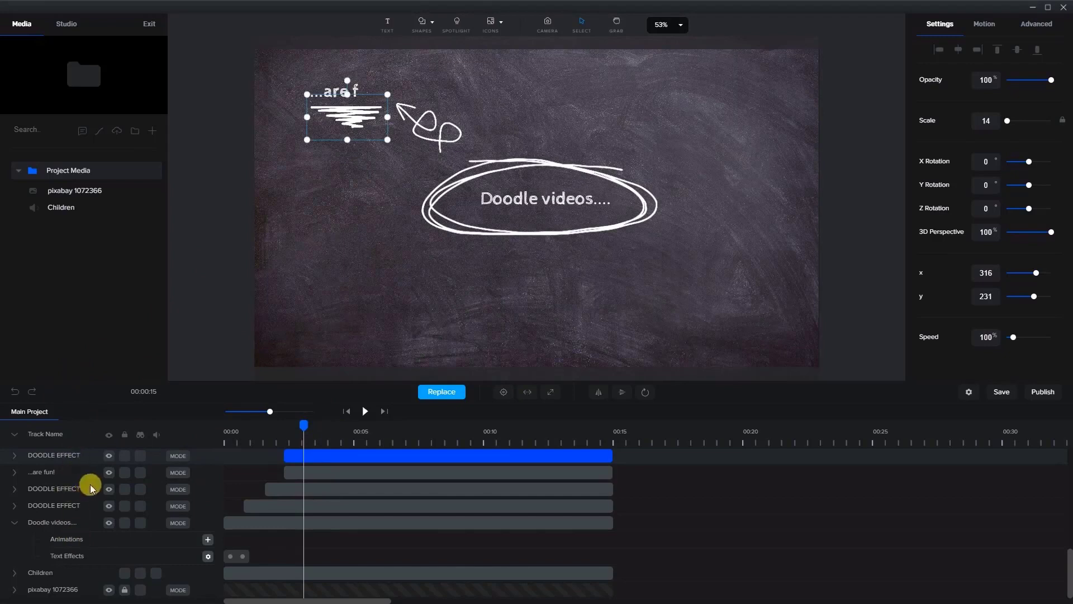
pyautogui.scroll(3, 307, 481)
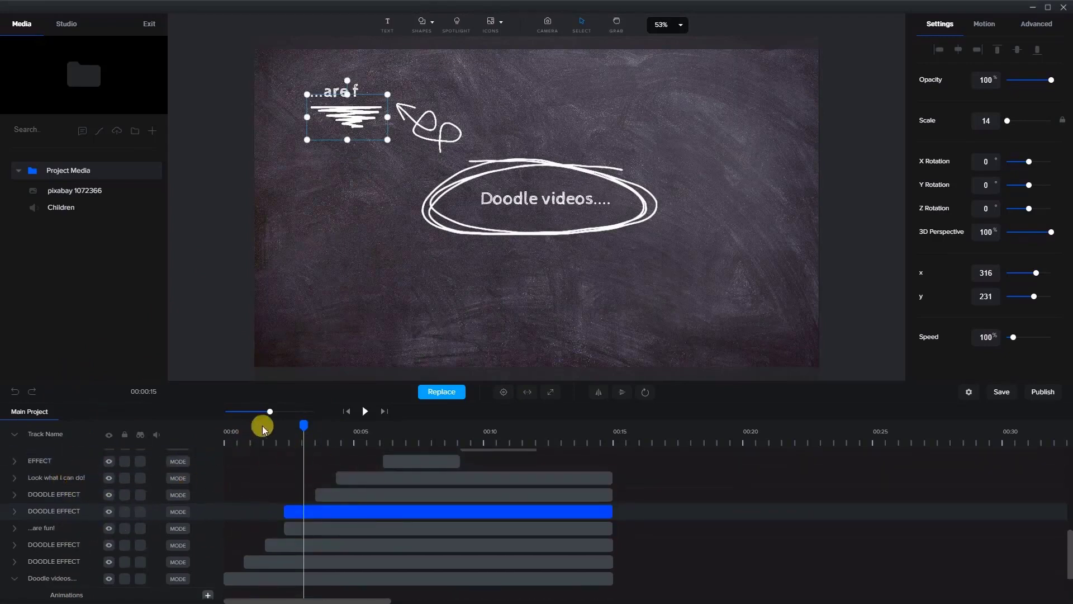
pyautogui.moveTo(304, 424); pyautogui.dragTo(308, 426)
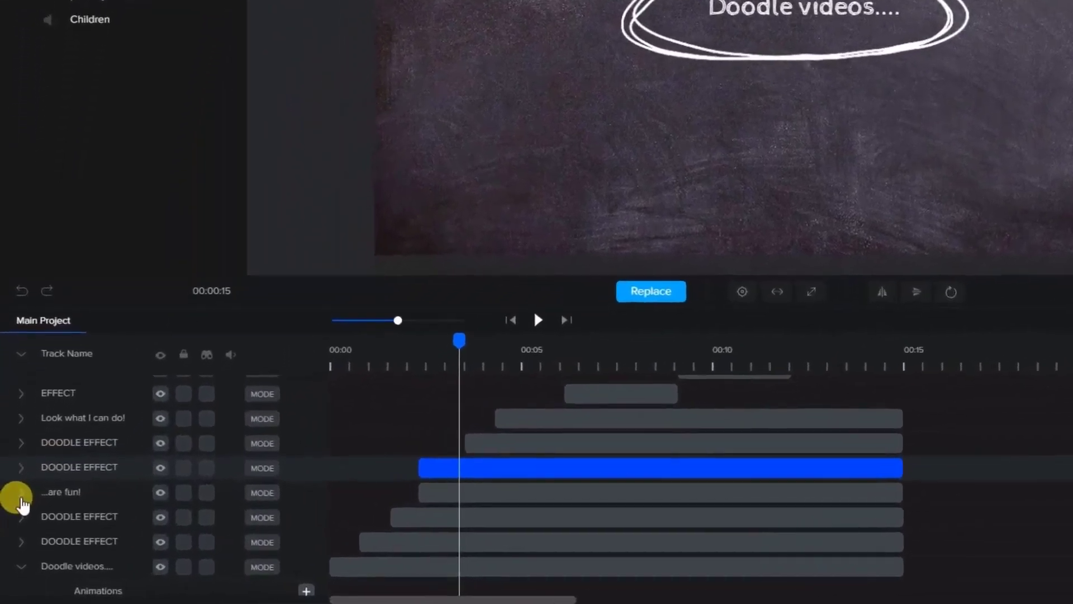
pyautogui.click(23, 502)
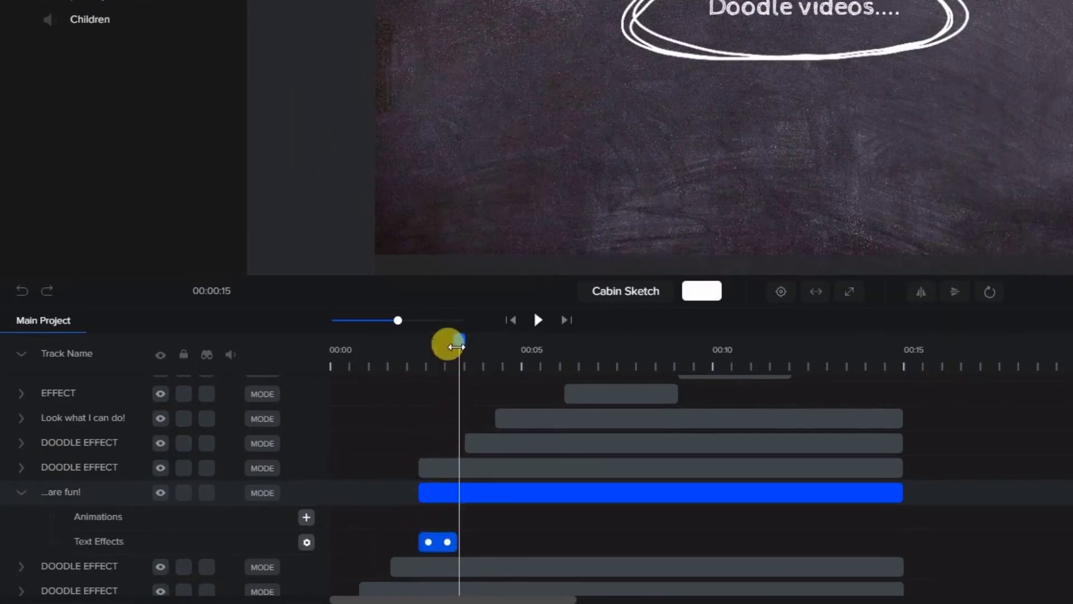
pyautogui.moveTo(458, 341); pyautogui.dragTo(441, 342)
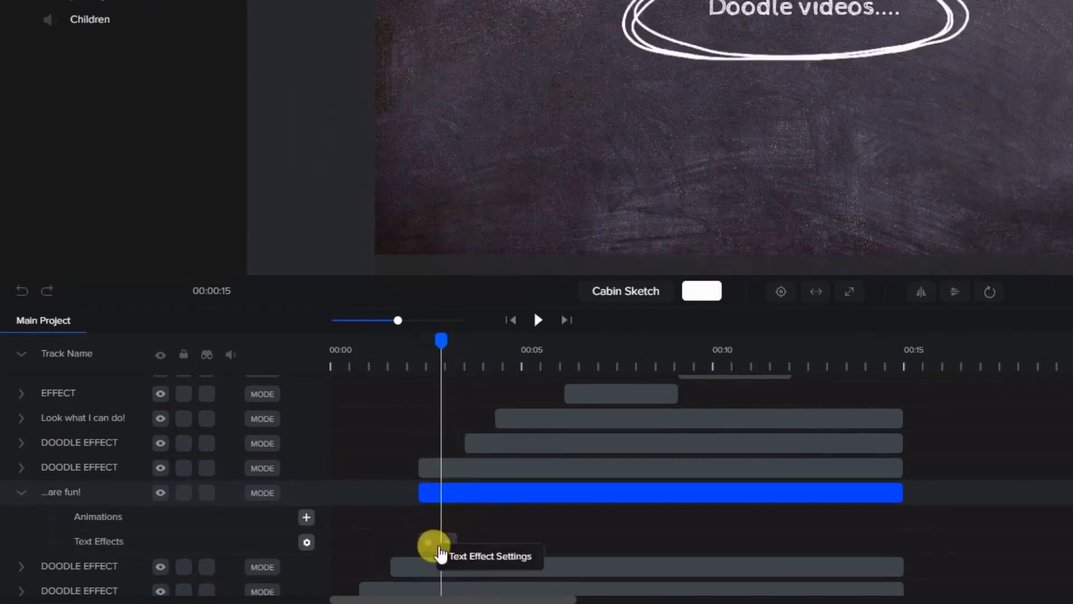
pyautogui.click(455, 550)
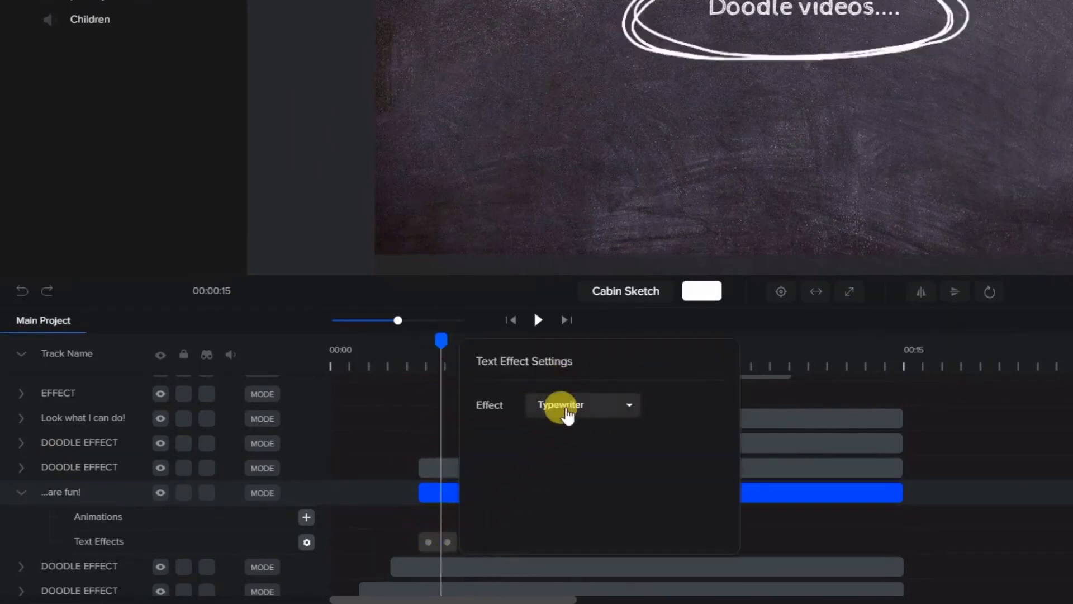
pyautogui.click(552, 404)
pyautogui.click(427, 332)
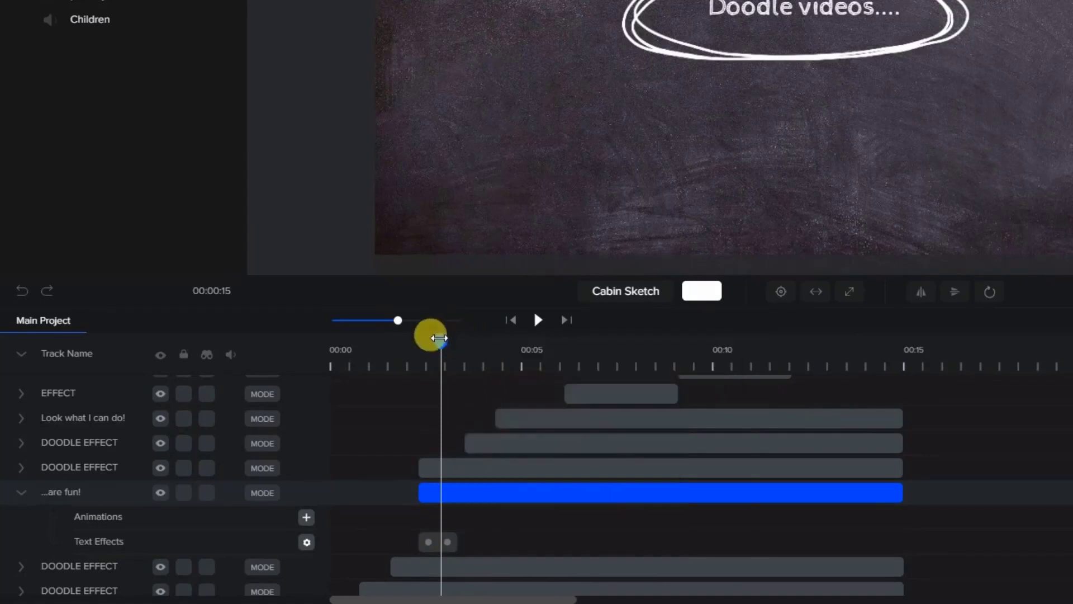
pyautogui.click(990, 293)
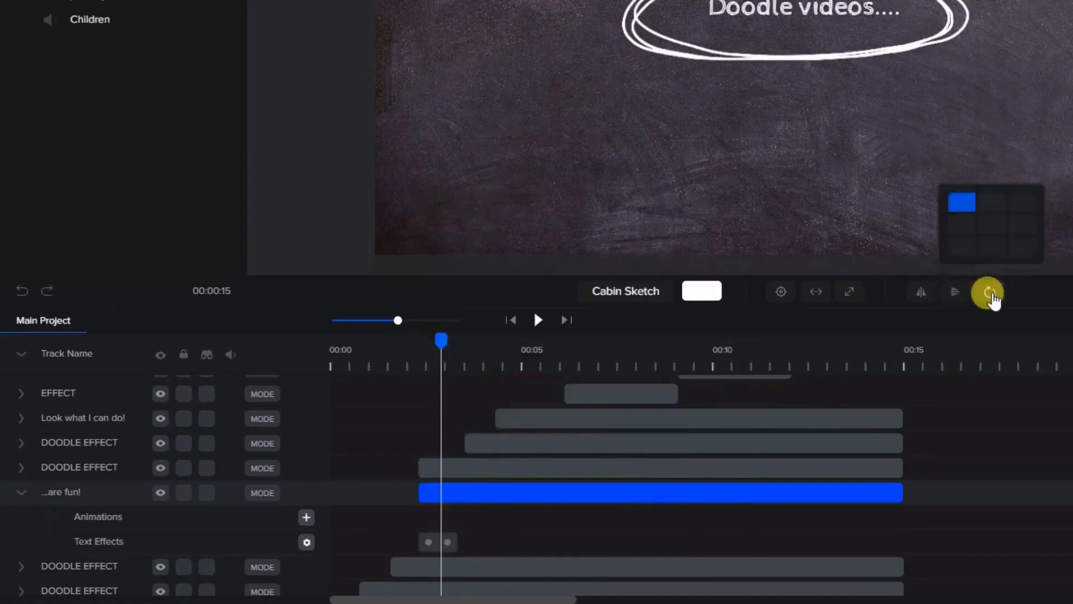
pyautogui.click(962, 202)
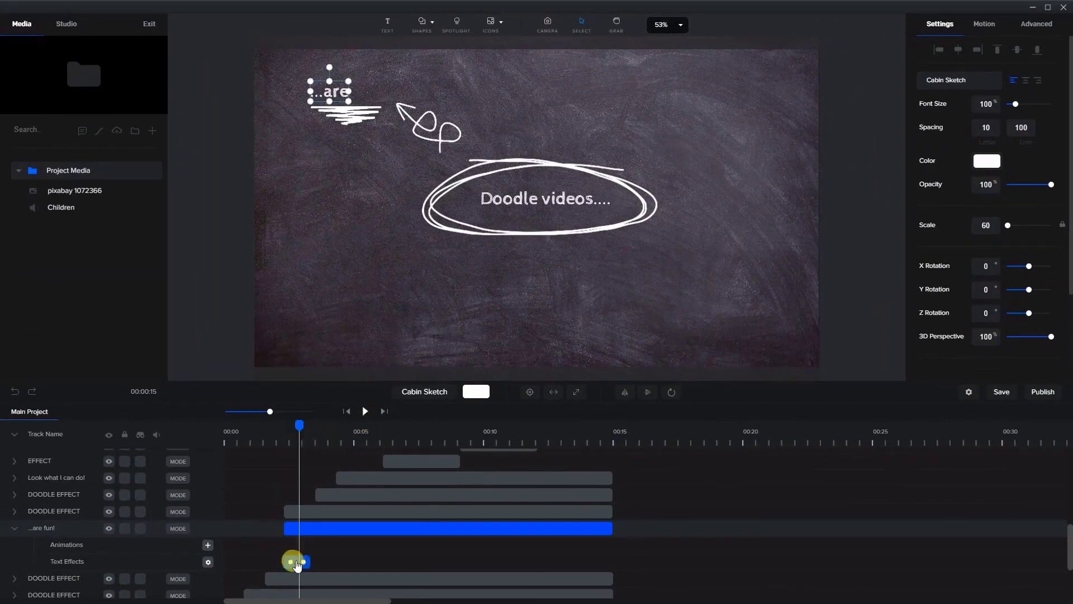
pyautogui.moveTo(300, 424); pyautogui.dragTo(311, 425)
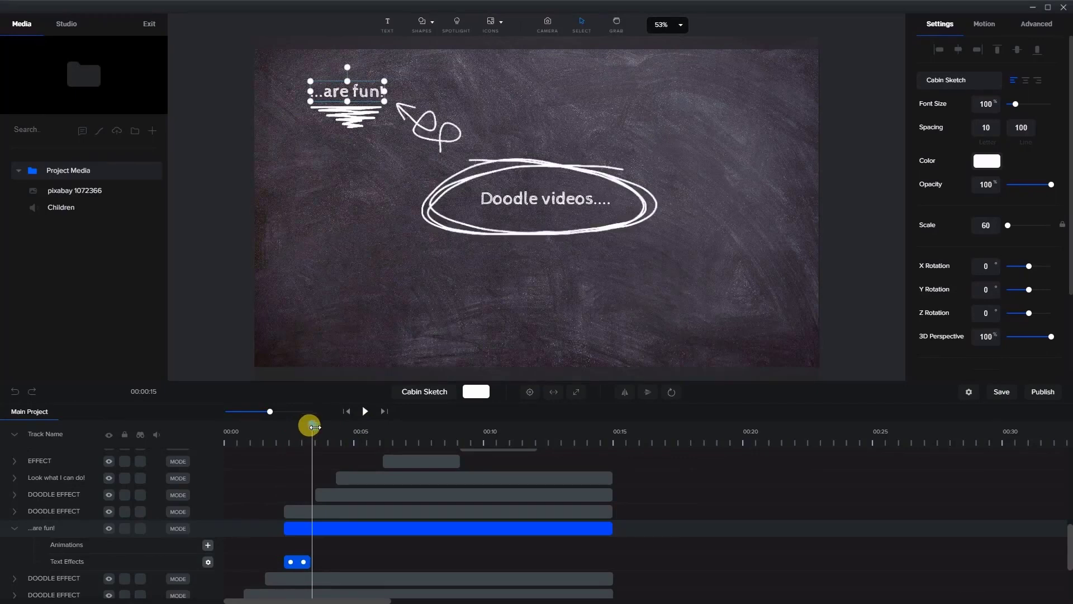
pyautogui.click(326, 491)
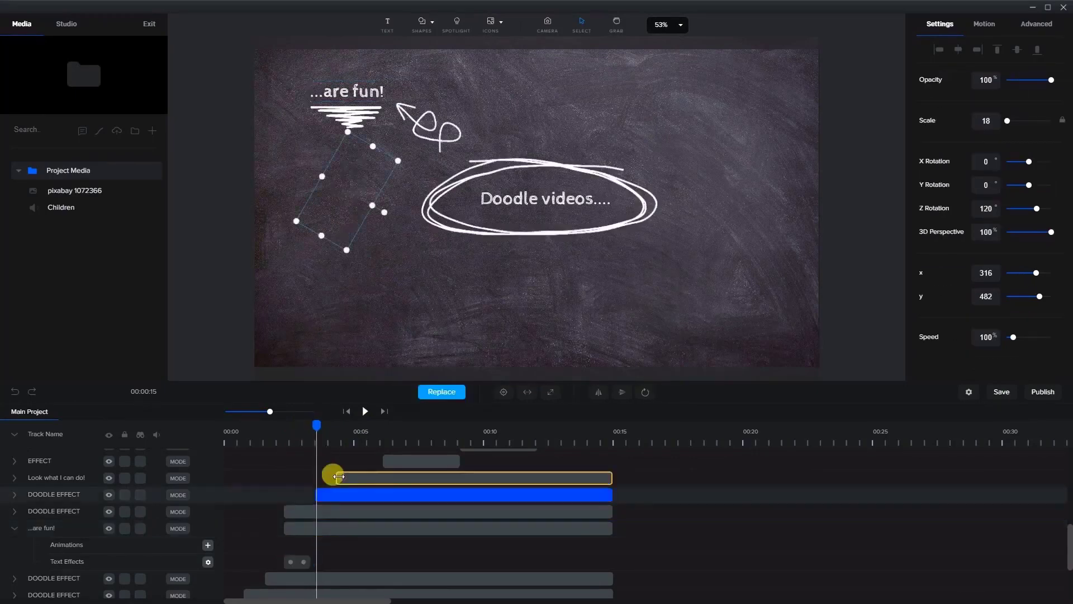
pyautogui.moveTo(311, 423)
pyautogui.mouseDown()
pyautogui.moveTo(351, 439)
pyautogui.moveTo(352, 475)
pyautogui.mouseUp()
pyautogui.click(353, 477)
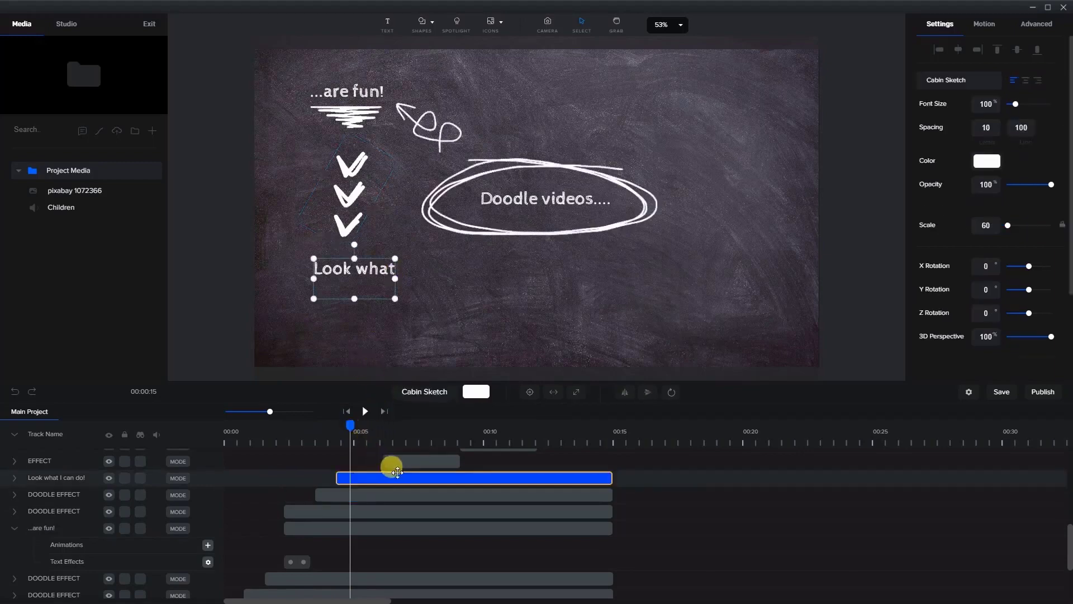
pyautogui.scroll(3, 391, 468)
pyautogui.moveTo(350, 427)
pyautogui.mouseDown()
pyautogui.moveTo(381, 439)
pyautogui.moveTo(403, 426)
pyautogui.mouseUp()
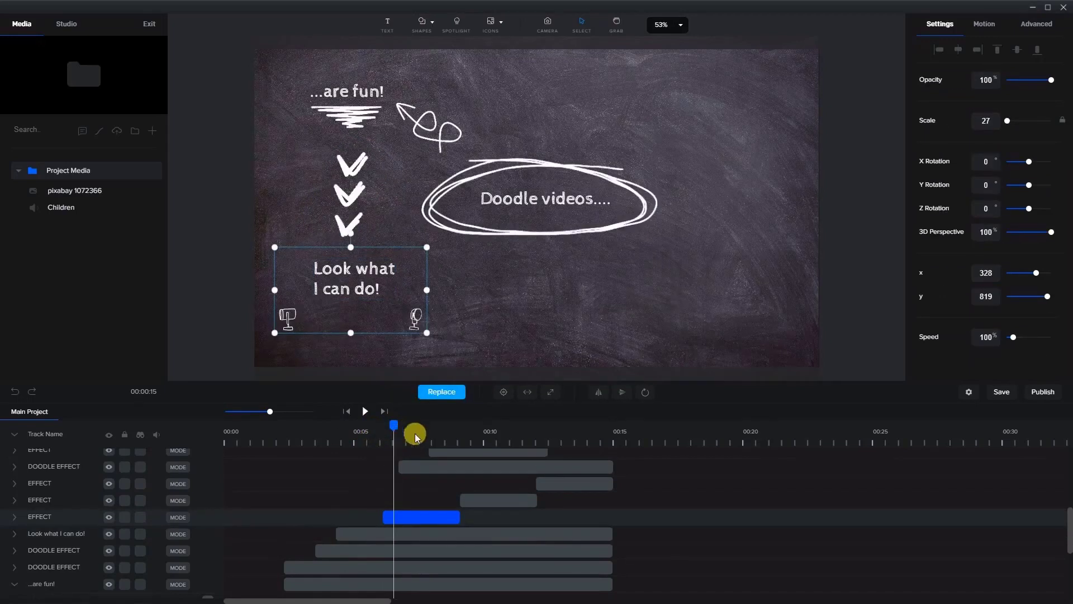
pyautogui.moveTo(428, 515); pyautogui.dragTo(450, 515)
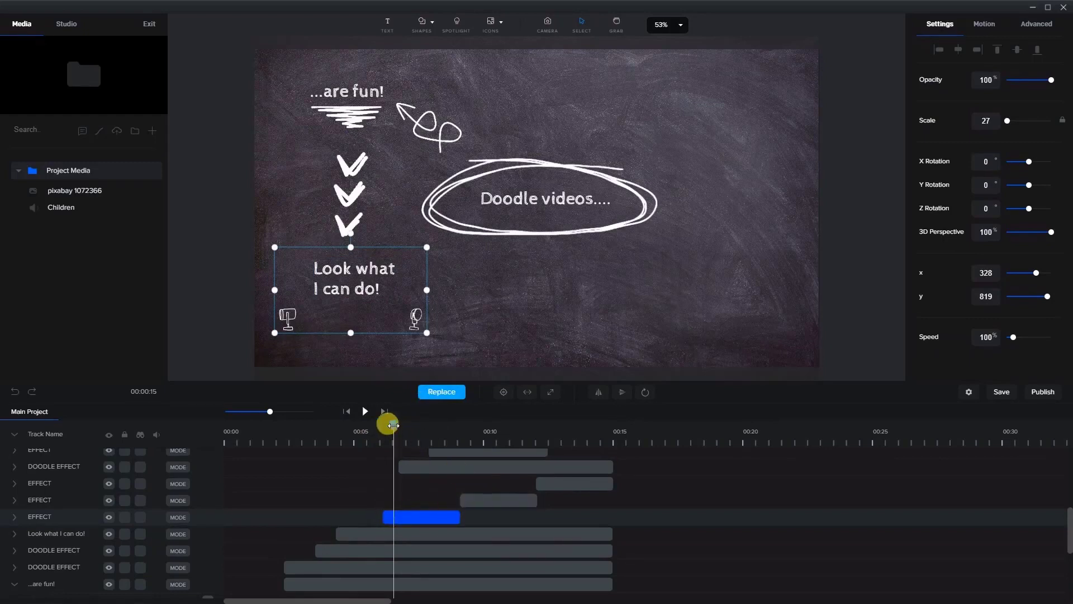
pyautogui.moveTo(417, 427); pyautogui.dragTo(432, 426)
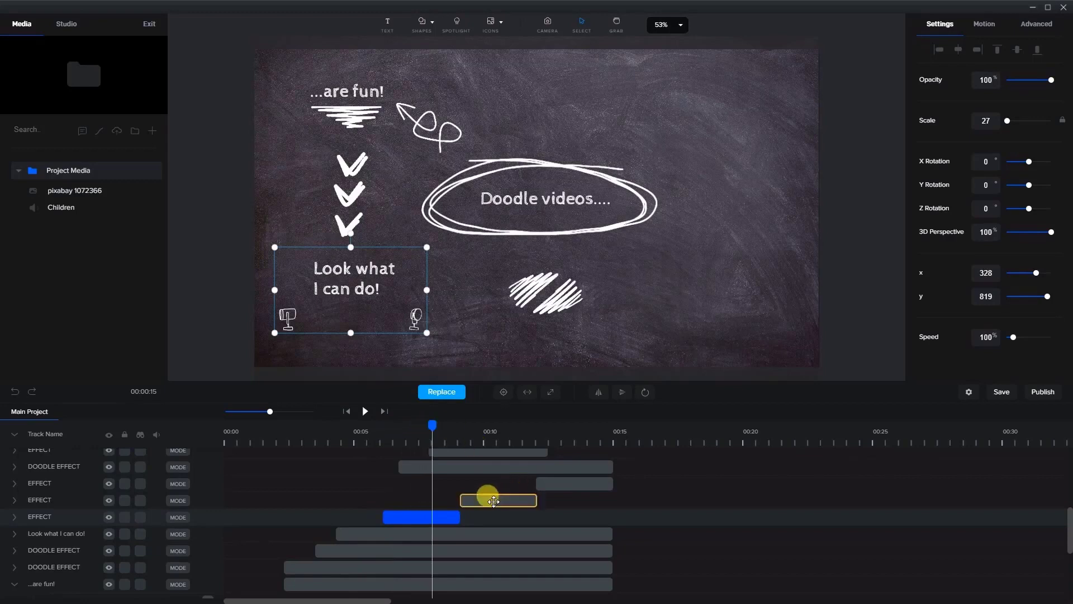
pyautogui.click(554, 481)
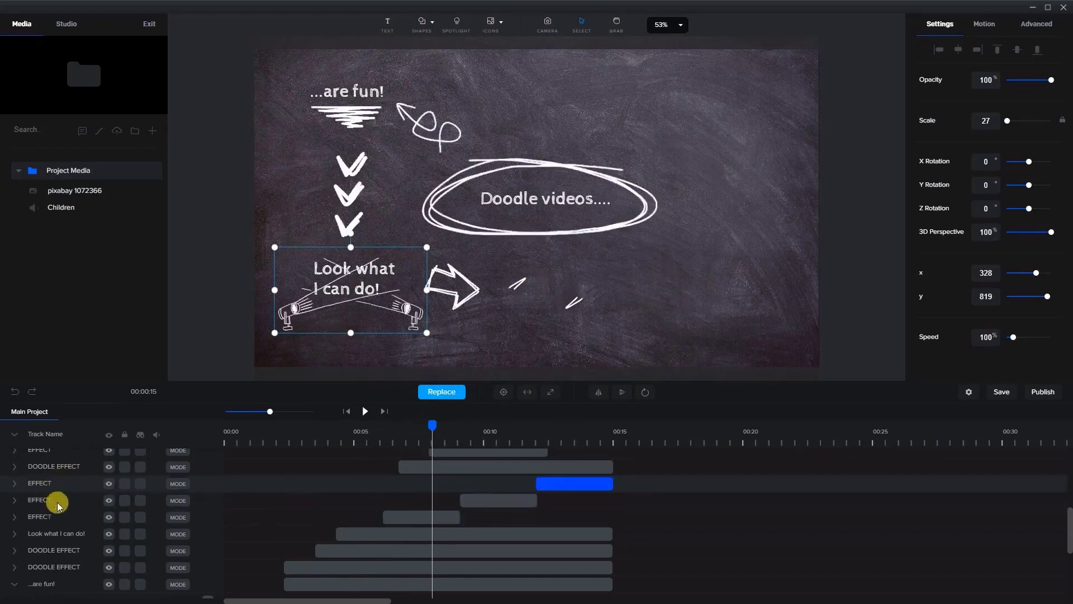
pyautogui.moveTo(432, 425)
pyautogui.mouseDown()
pyautogui.moveTo(478, 439)
pyautogui.moveTo(469, 437)
pyautogui.mouseUp()
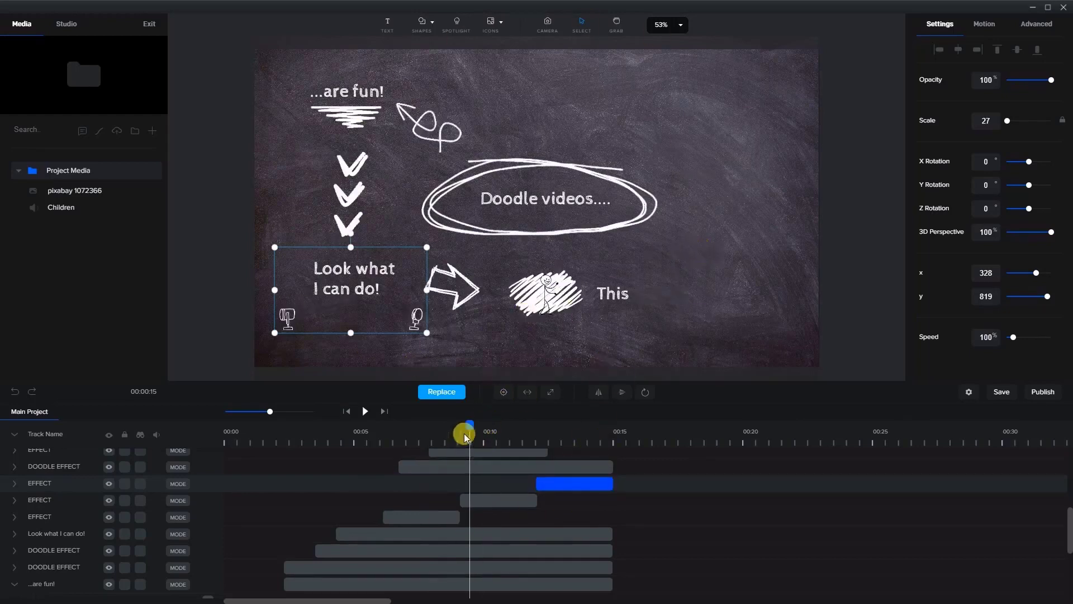
pyautogui.moveTo(452, 427); pyautogui.dragTo(394, 439)
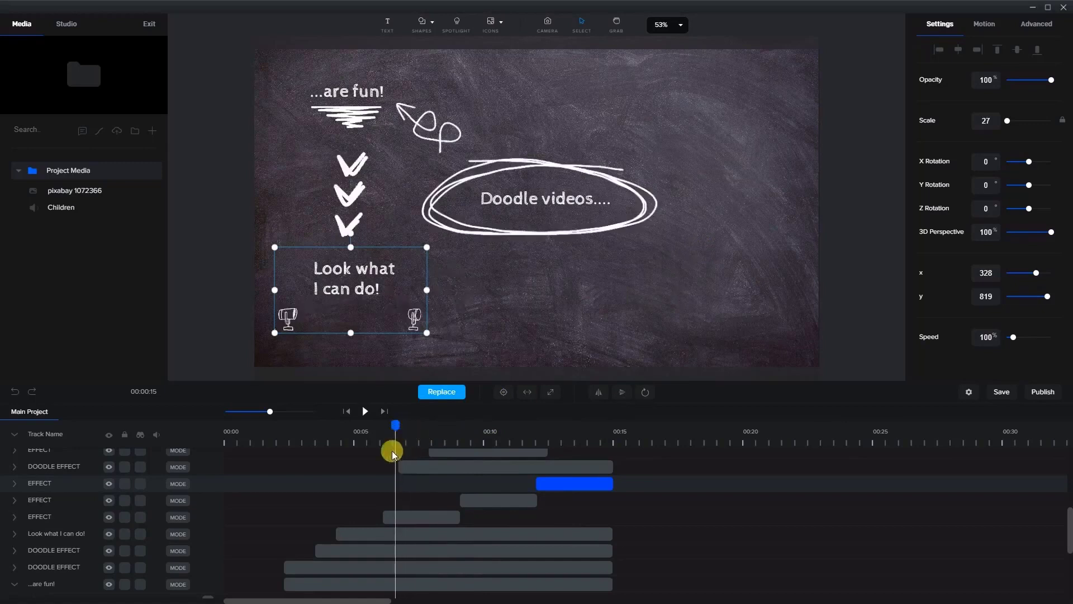
pyautogui.click(407, 514)
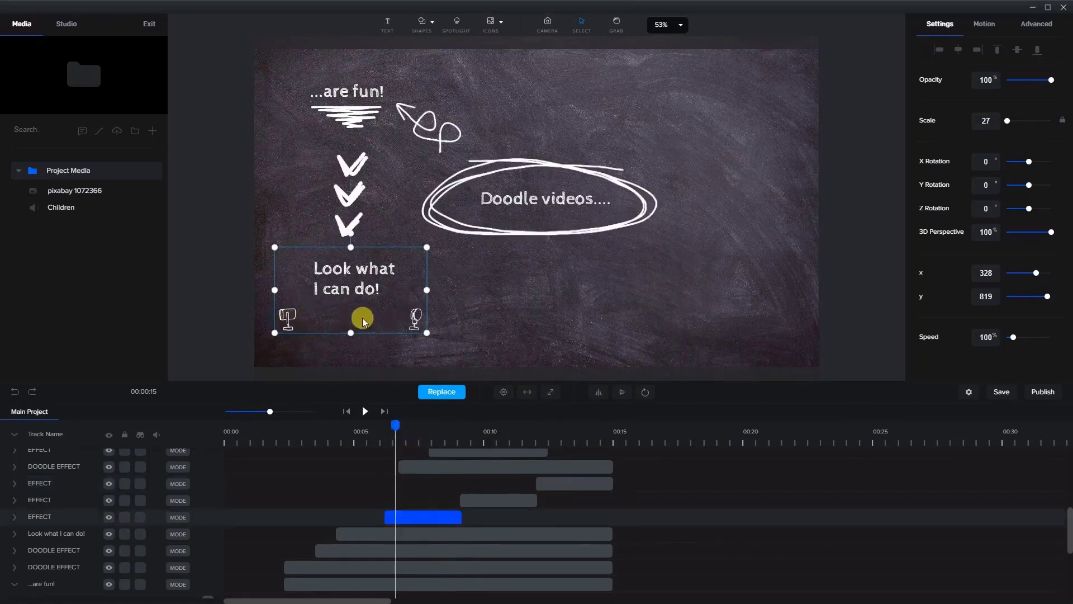
pyautogui.click(408, 467)
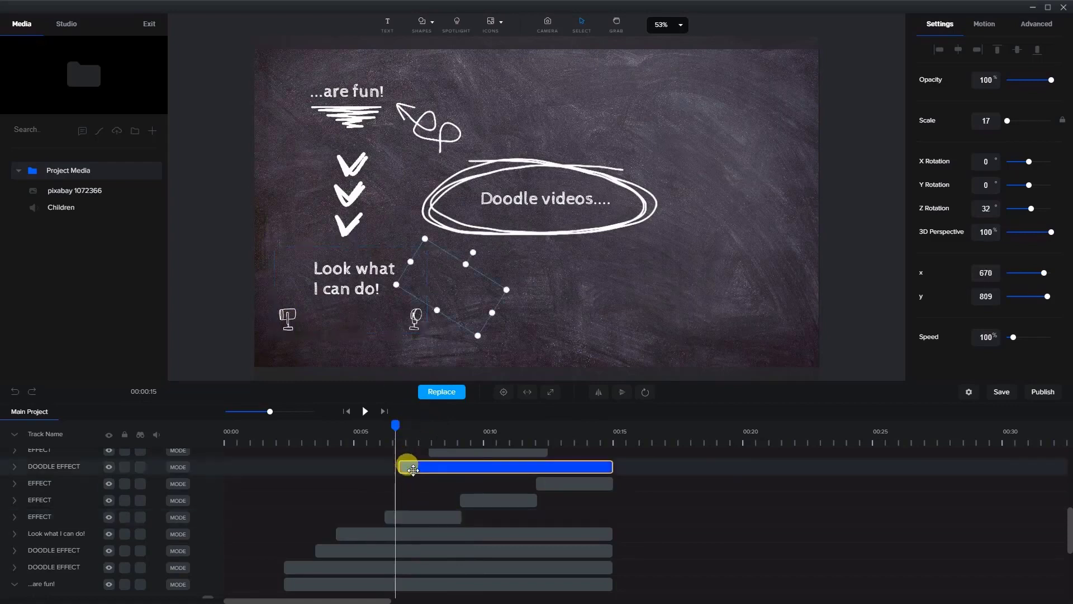
pyautogui.scroll(1, 419, 499)
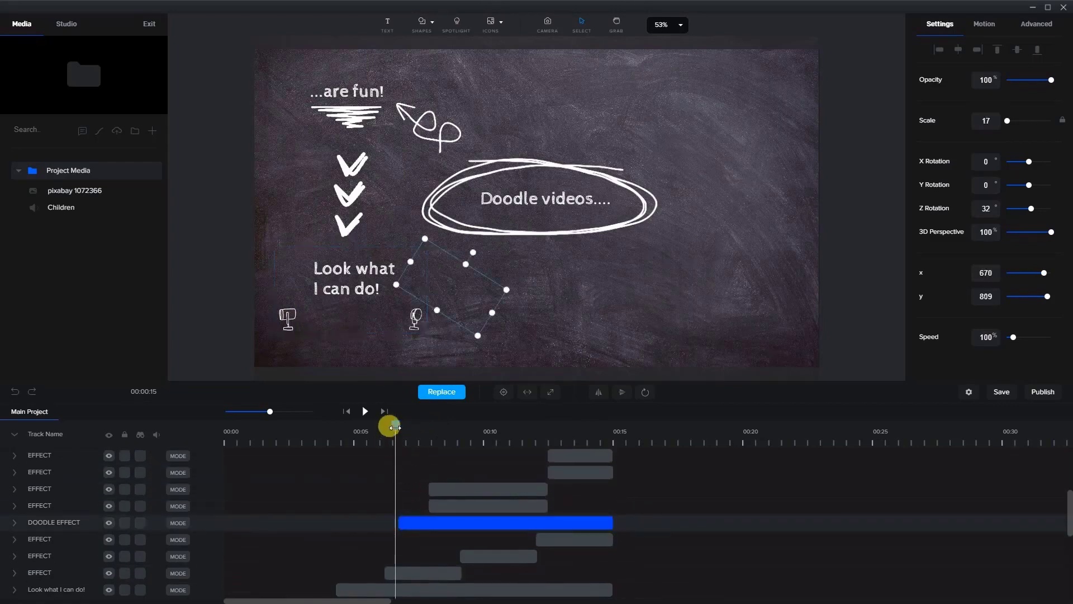
# Move the hatched scribble from behind the stick figure to the upper right (x 1635, y 553).
pyautogui.moveTo(397, 427); pyautogui.dragTo(447, 435)
pyautogui.click(475, 506)
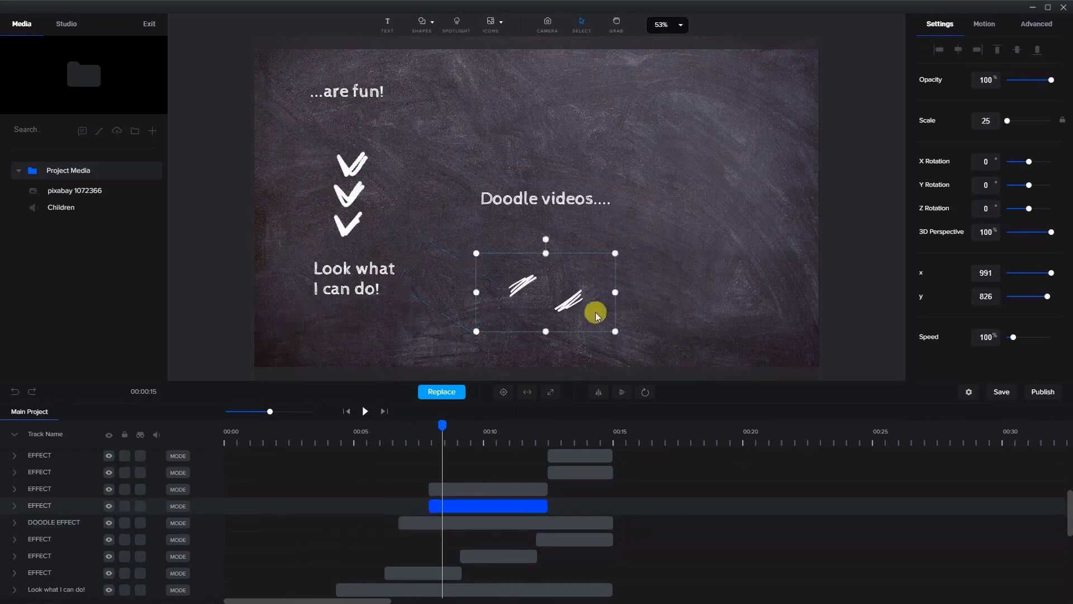
pyautogui.moveTo(444, 421); pyautogui.dragTo(460, 423)
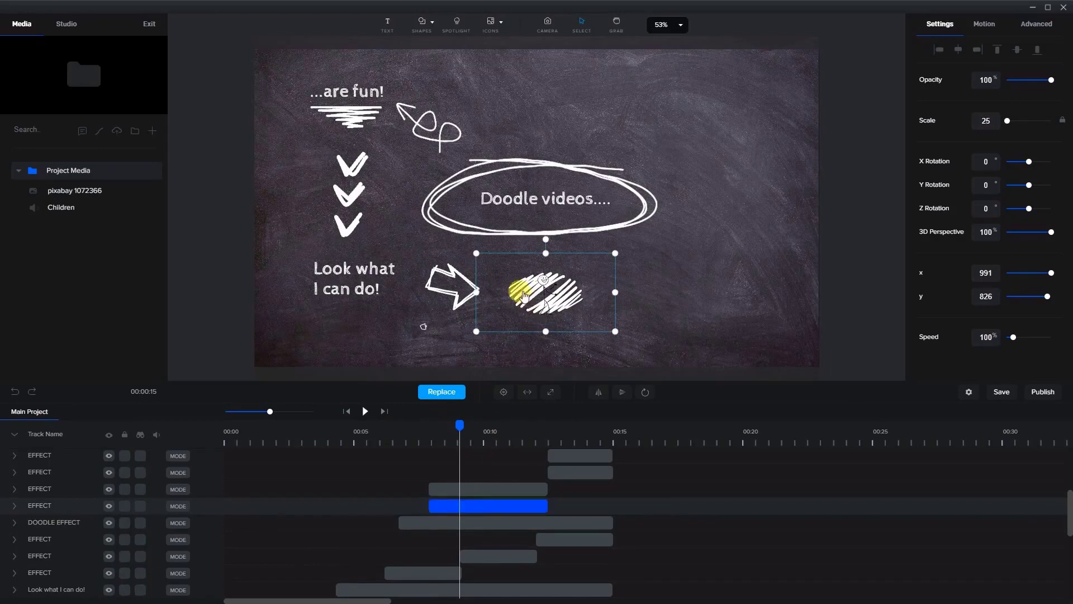
pyautogui.moveTo(523, 295)
pyautogui.mouseDown()
pyautogui.moveTo(559, 246)
pyautogui.moveTo(700, 204)
pyautogui.moveTo(718, 211)
pyautogui.mouseUp()
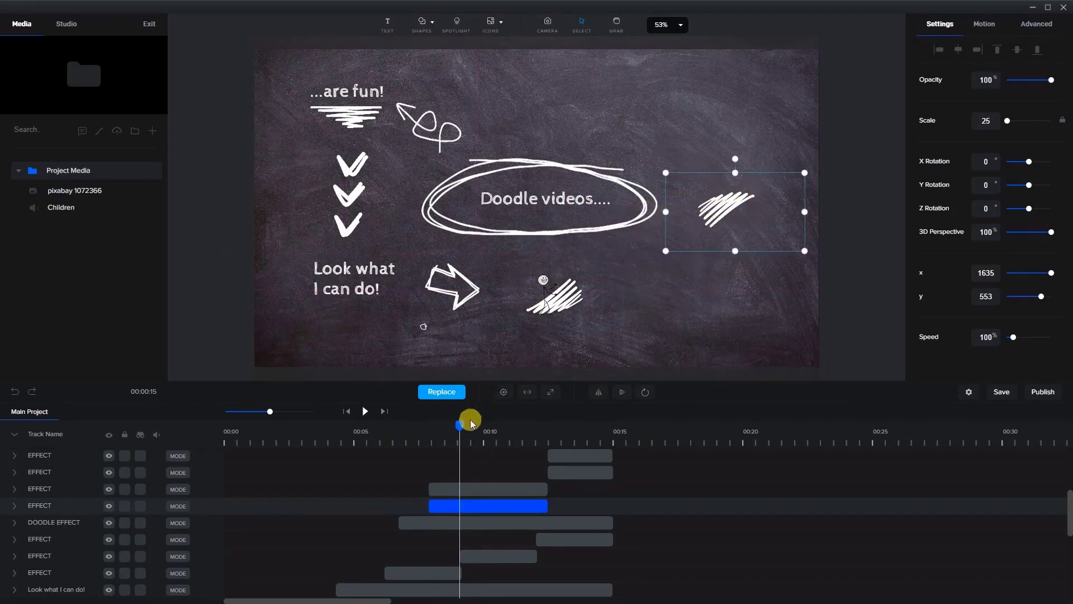
pyautogui.moveTo(461, 427); pyautogui.dragTo(498, 431)
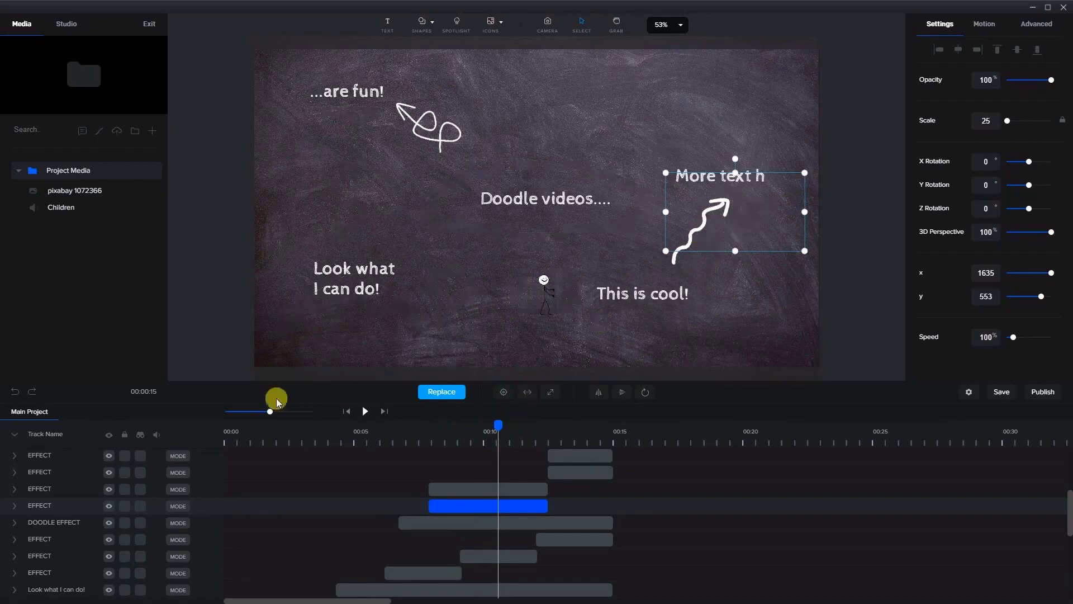
# Undo the scribble move and preview around 8.5 seconds with the spotlight EFFECT clip selected.
pyautogui.click(14, 393)
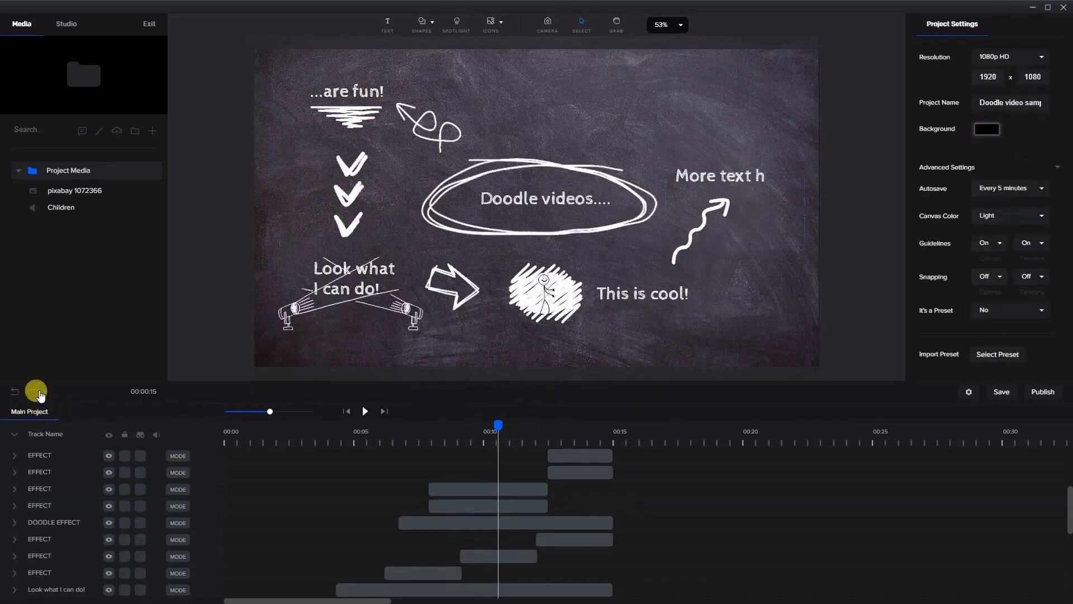
pyautogui.moveTo(498, 423); pyautogui.dragTo(423, 430)
pyautogui.click(449, 485)
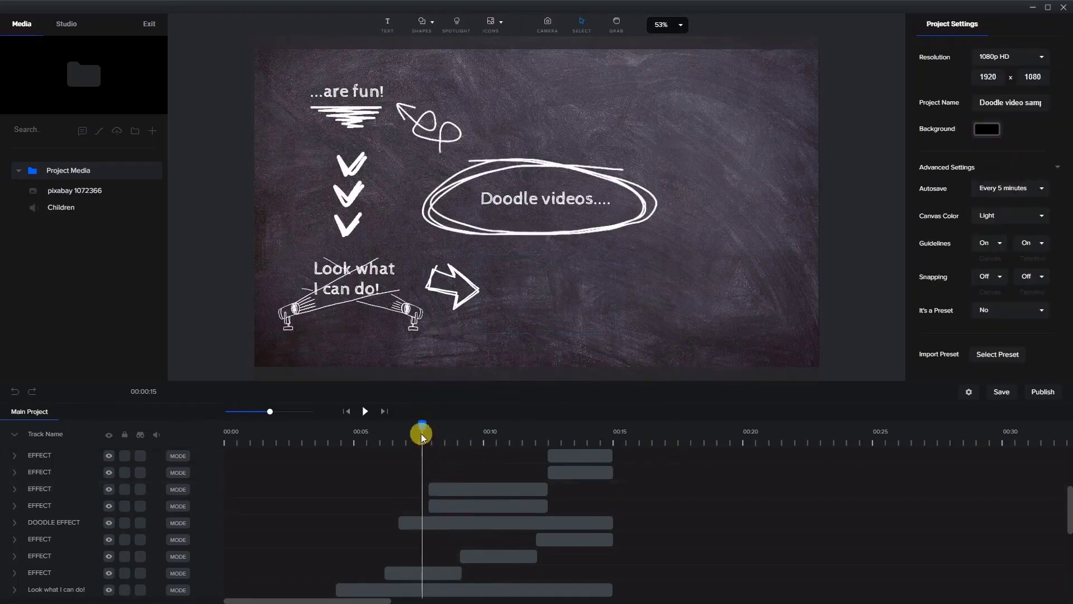
pyautogui.moveTo(422, 428); pyautogui.dragTo(493, 434)
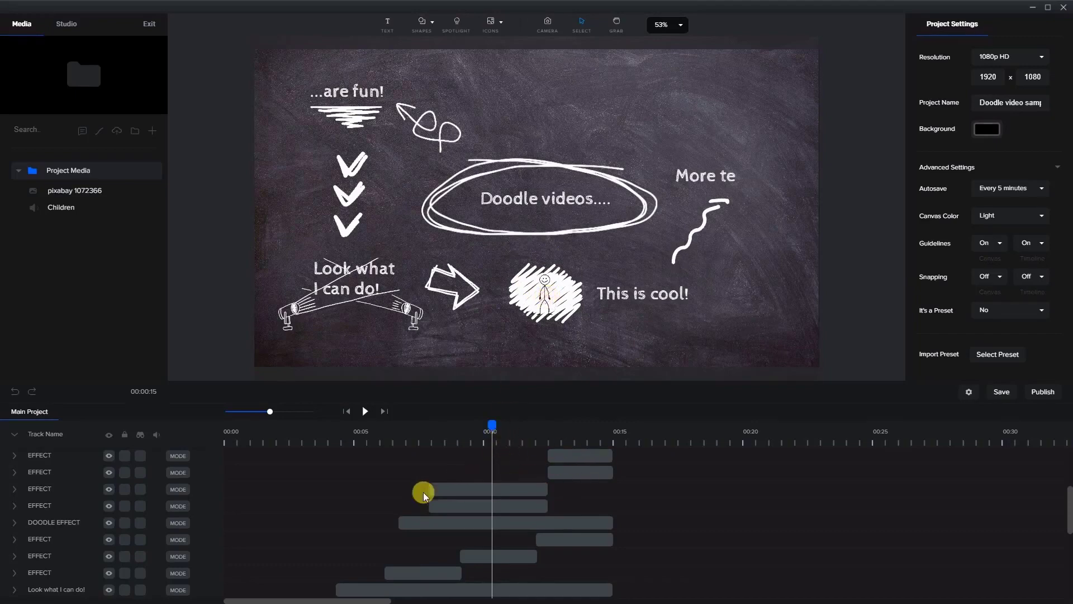
# Select the stick figure's EFFECT clips and preview until 'More text here!' appears.
pyautogui.click(576, 455)
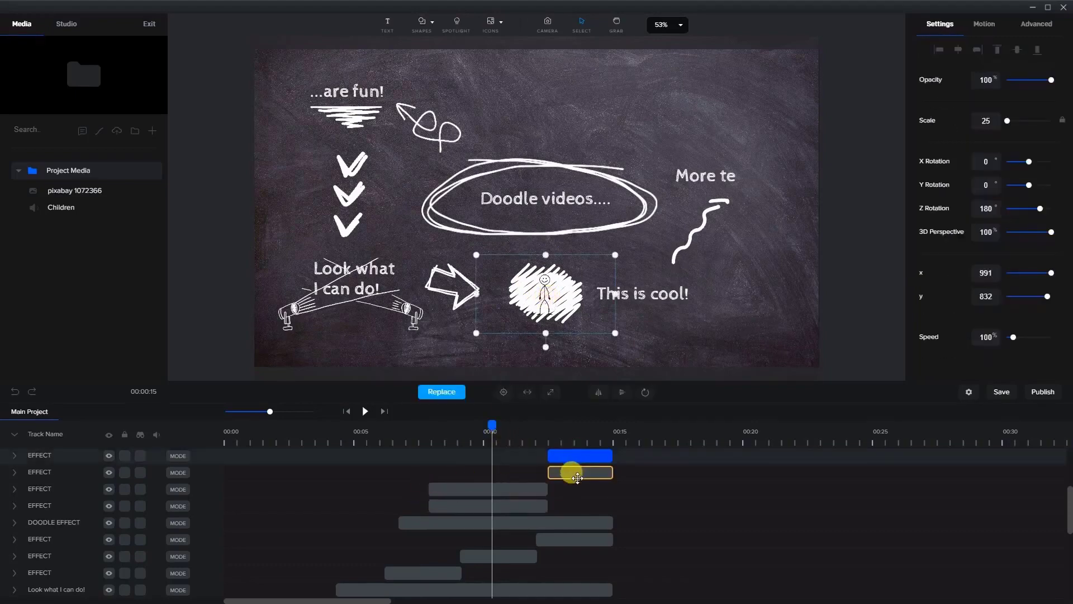
pyautogui.moveTo(578, 478); pyautogui.dragTo(556, 453)
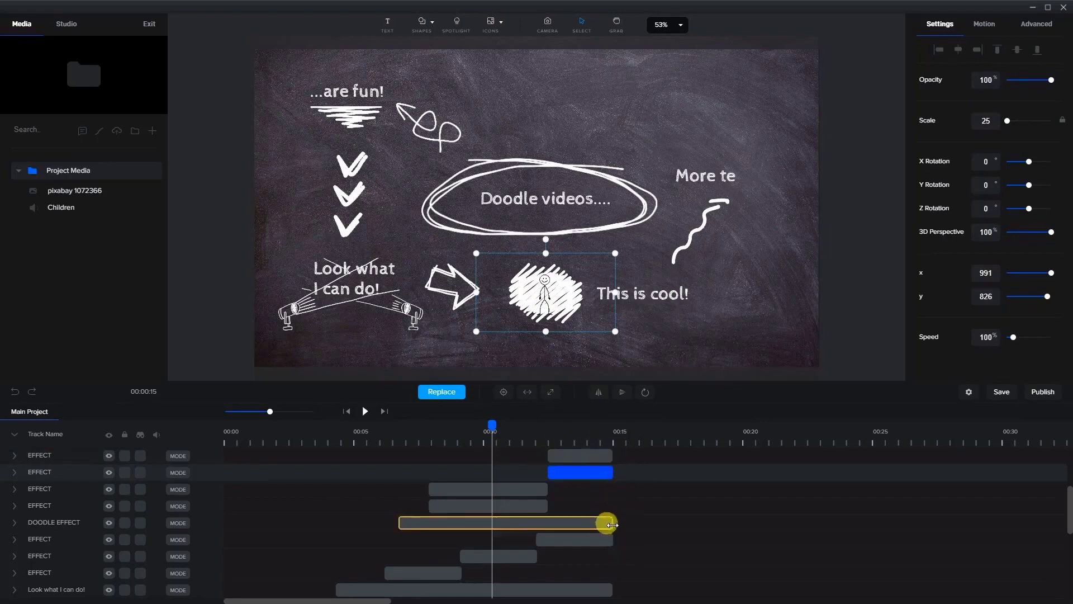
pyautogui.moveTo(487, 426)
pyautogui.mouseDown()
pyautogui.moveTo(563, 427)
pyautogui.moveTo(420, 425)
pyautogui.moveTo(448, 427)
pyautogui.mouseUp()
# Select the Stick Man clip and inspect its three Dancing actions and its Fade action.
pyautogui.scroll(1, 463, 494)
pyautogui.click(460, 494)
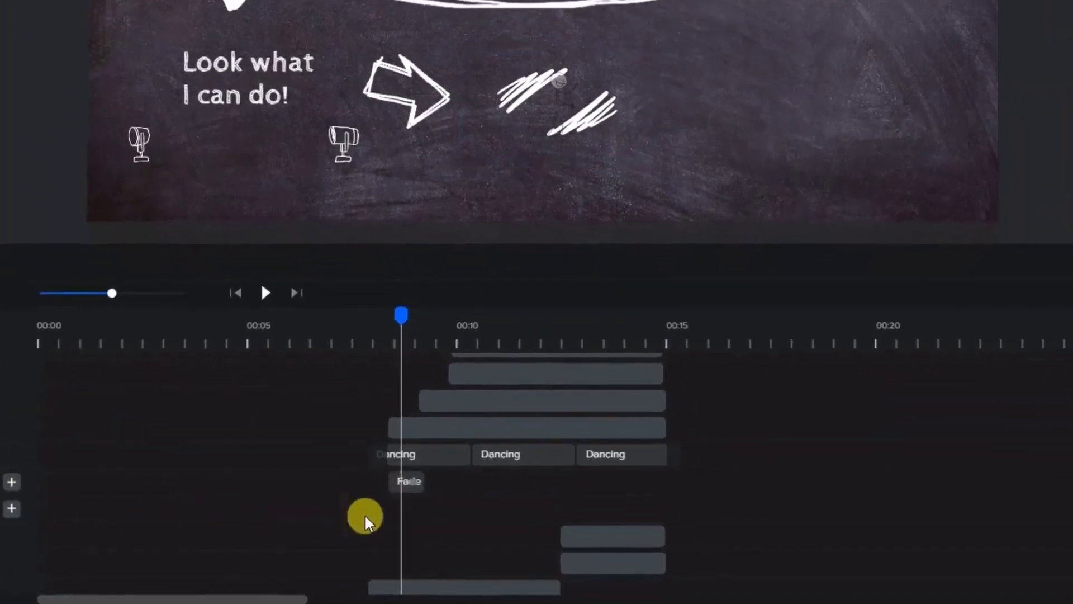
pyautogui.moveTo(418, 454); pyautogui.dragTo(642, 460)
pyautogui.click(426, 454)
pyautogui.click(408, 480)
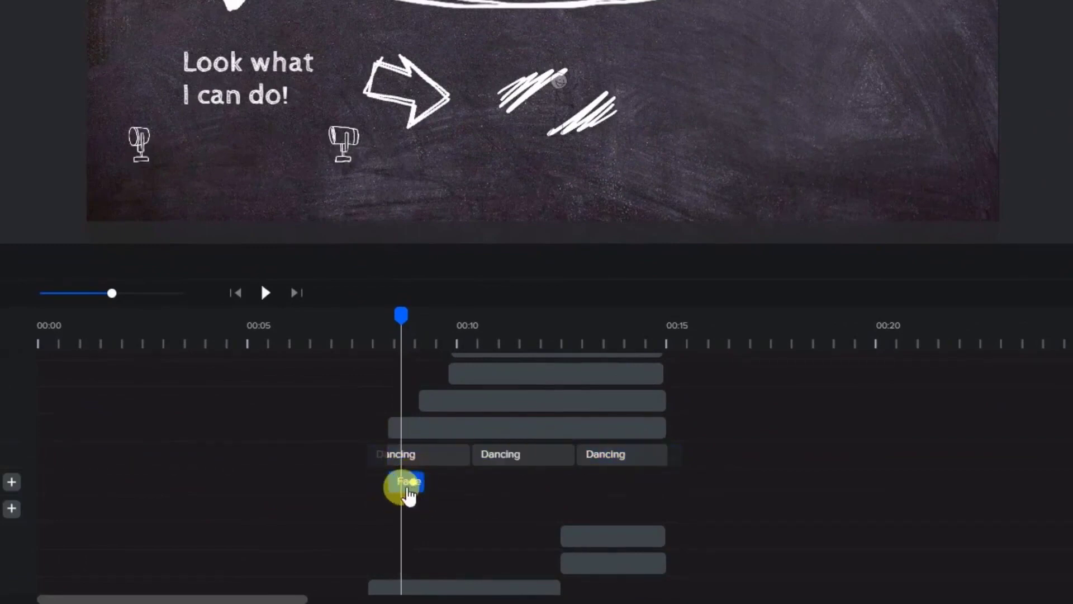
pyautogui.click(409, 495)
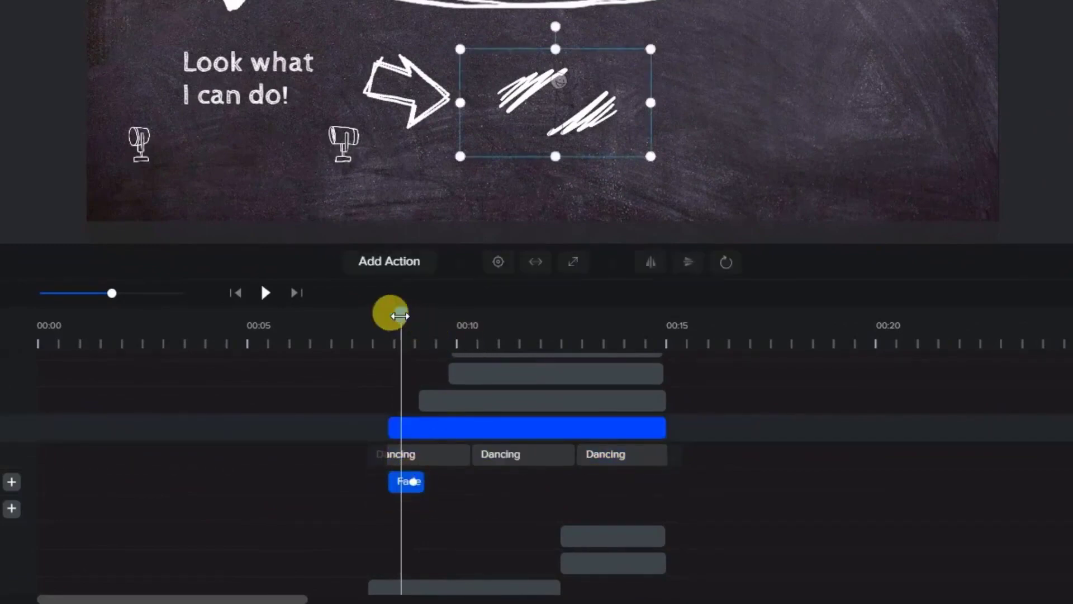
# Preview the stick man toward 00:10, reselecting its Dancing actions and the 'This is cool!' clip.
pyautogui.moveTo(399, 315); pyautogui.dragTo(421, 316)
pyautogui.click(380, 458)
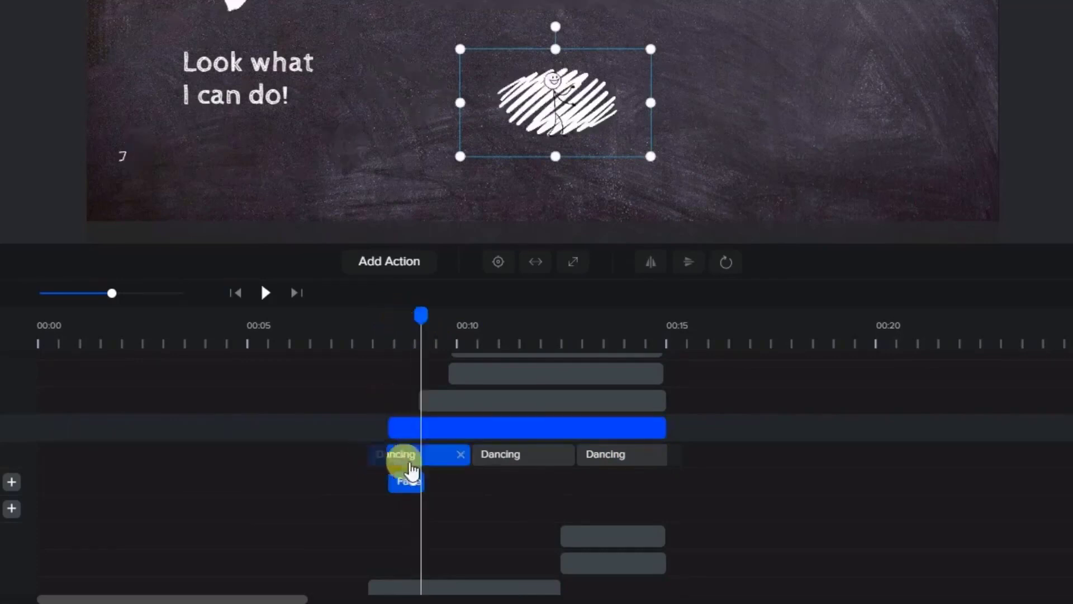
pyautogui.click(424, 316)
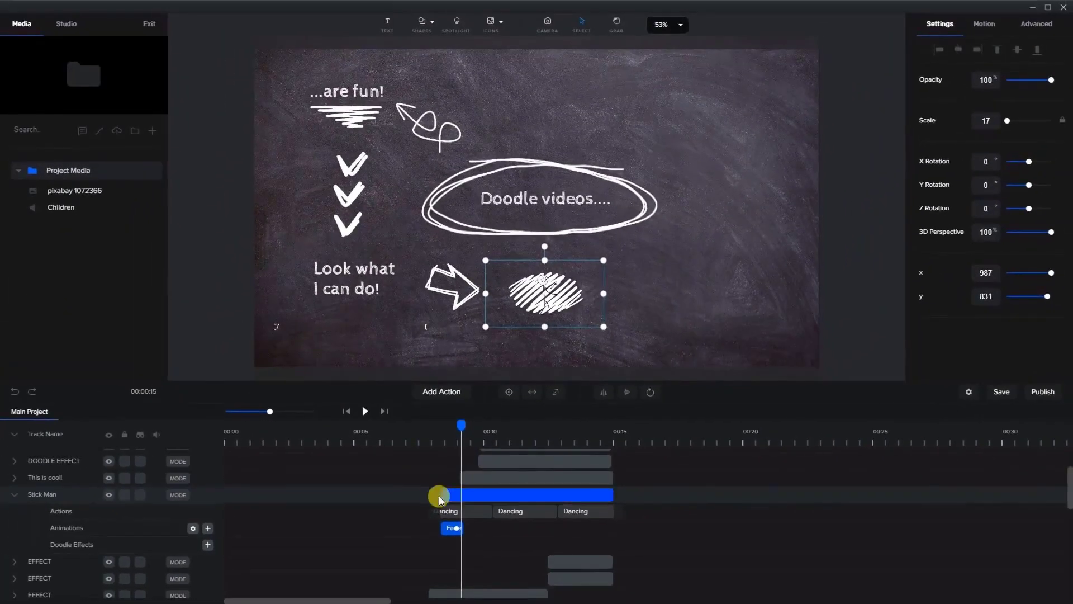
pyautogui.click(399, 436)
pyautogui.click(479, 477)
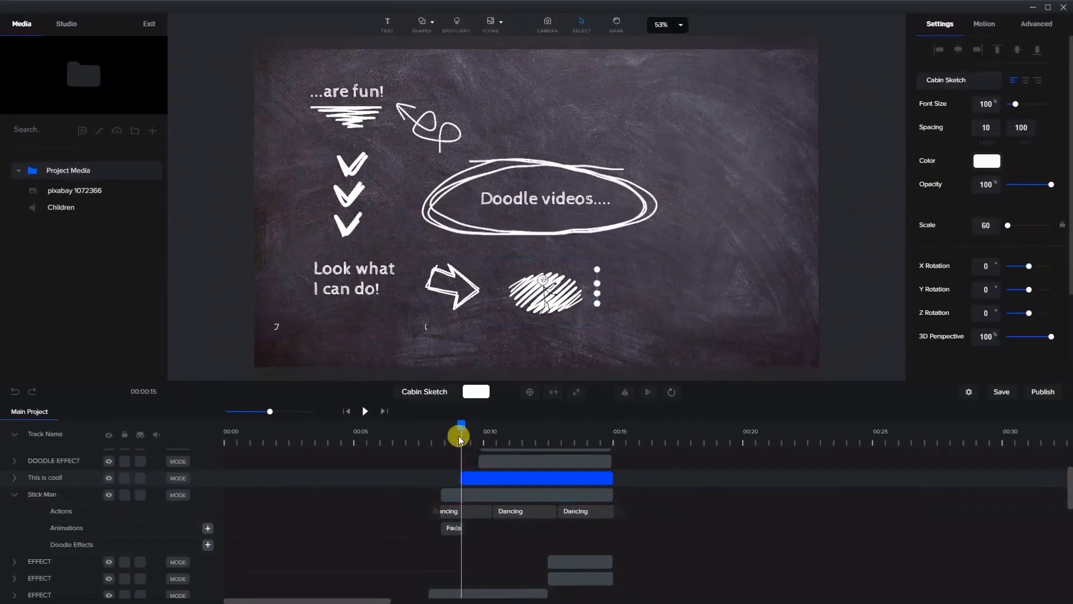
pyautogui.moveTo(461, 423); pyautogui.dragTo(481, 427)
pyautogui.click(531, 517)
pyautogui.scroll(3, 531, 503)
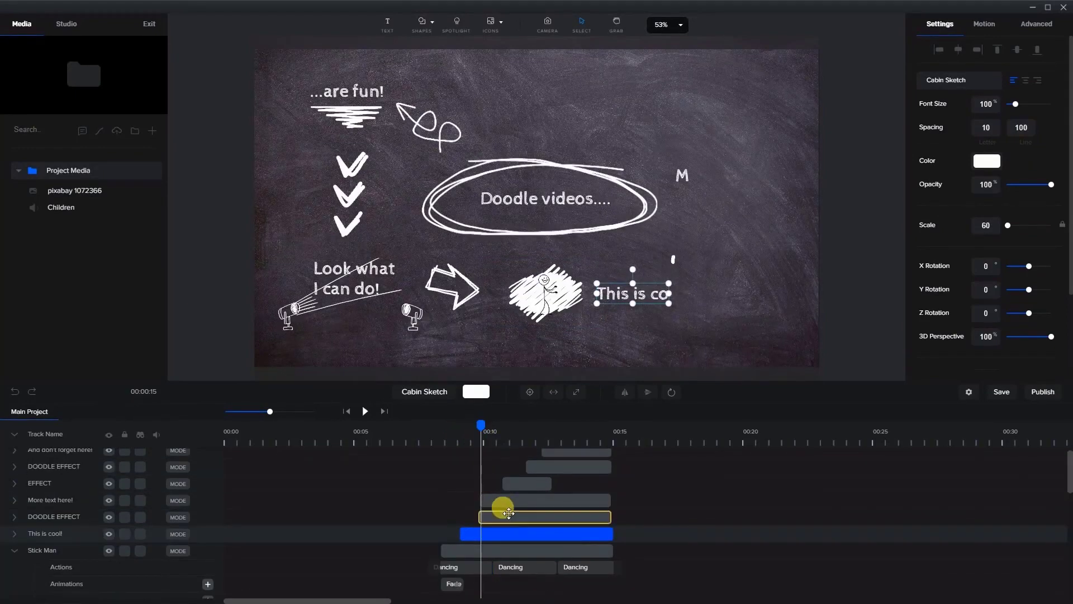
pyautogui.click(508, 515)
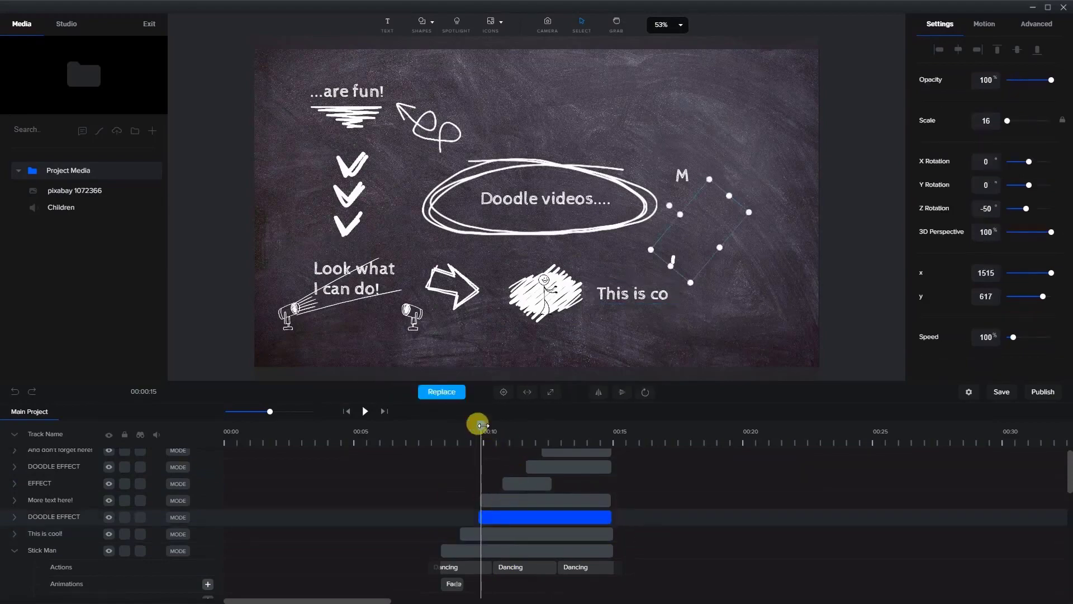
pyautogui.moveTo(479, 423); pyautogui.dragTo(493, 428)
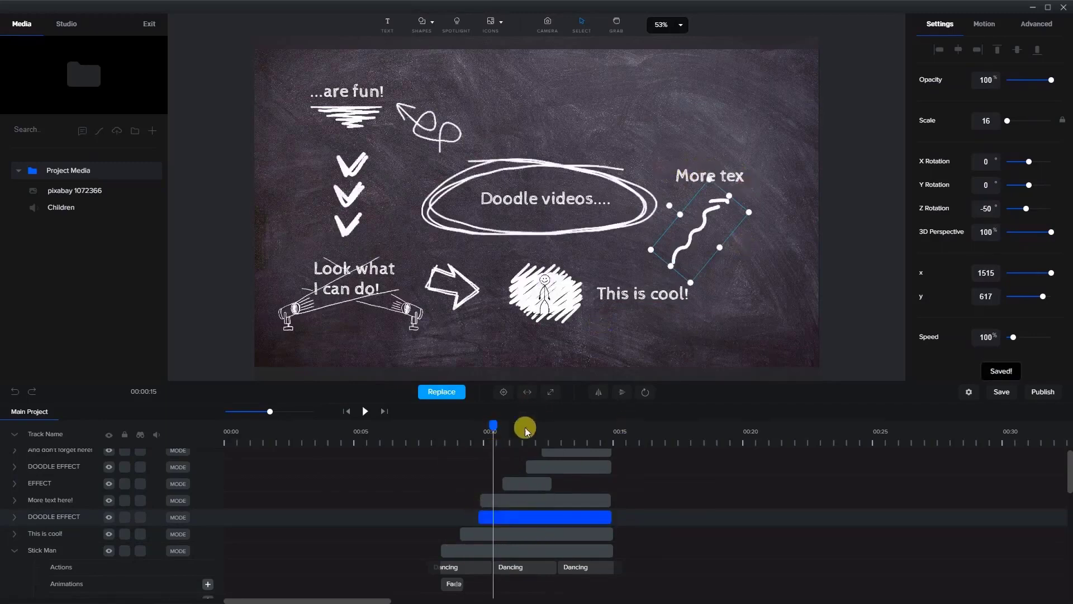
pyautogui.click(501, 503)
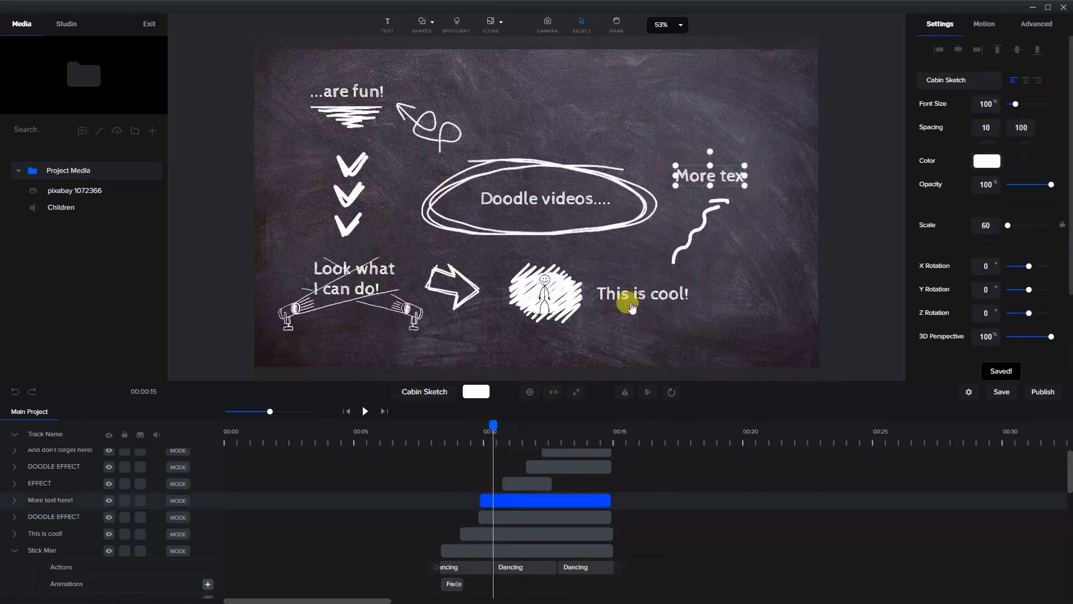
pyautogui.moveTo(491, 426); pyautogui.dragTo(508, 427)
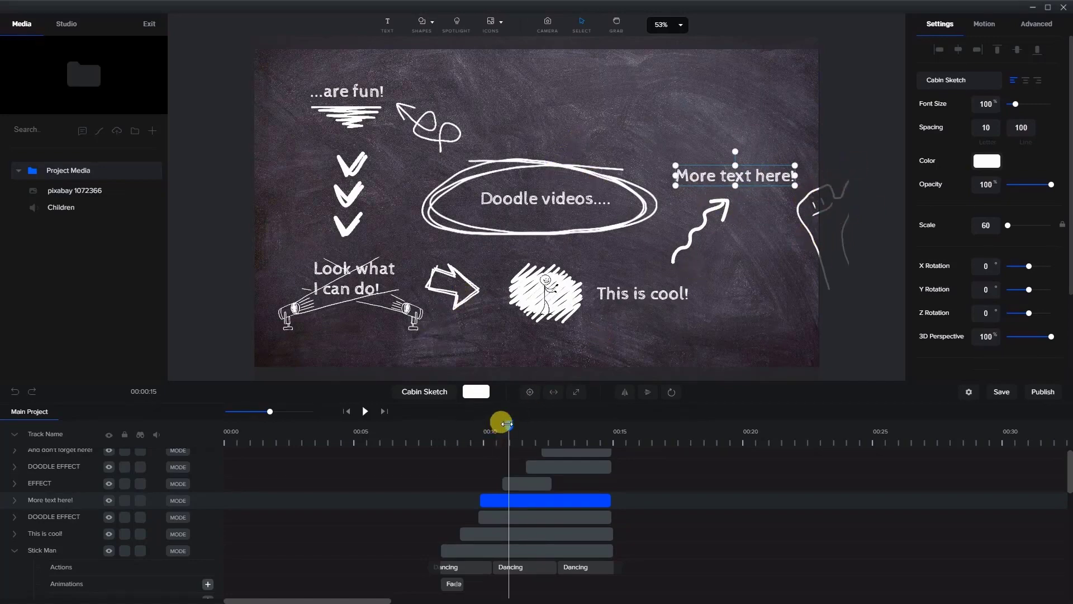
pyautogui.moveTo(507, 424); pyautogui.dragTo(521, 425)
pyautogui.click(520, 485)
pyautogui.moveTo(523, 424)
pyautogui.mouseDown()
pyautogui.moveTo(510, 424)
pyautogui.moveTo(531, 425)
pyautogui.mouseUp()
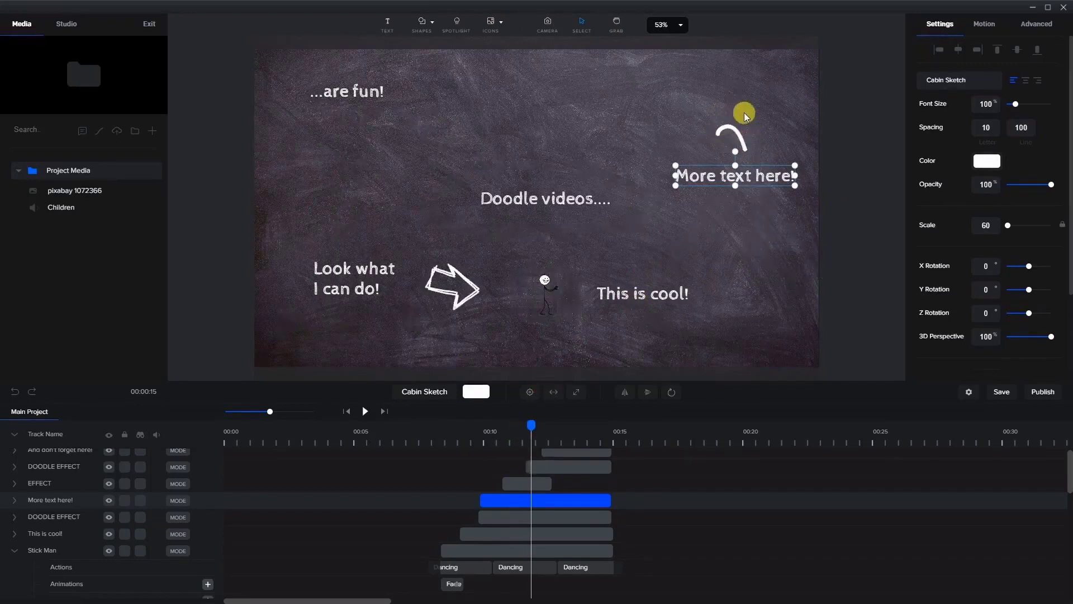
pyautogui.moveTo(543, 426)
pyautogui.mouseDown()
pyautogui.moveTo(527, 425)
pyautogui.moveTo(602, 428)
pyautogui.mouseUp()
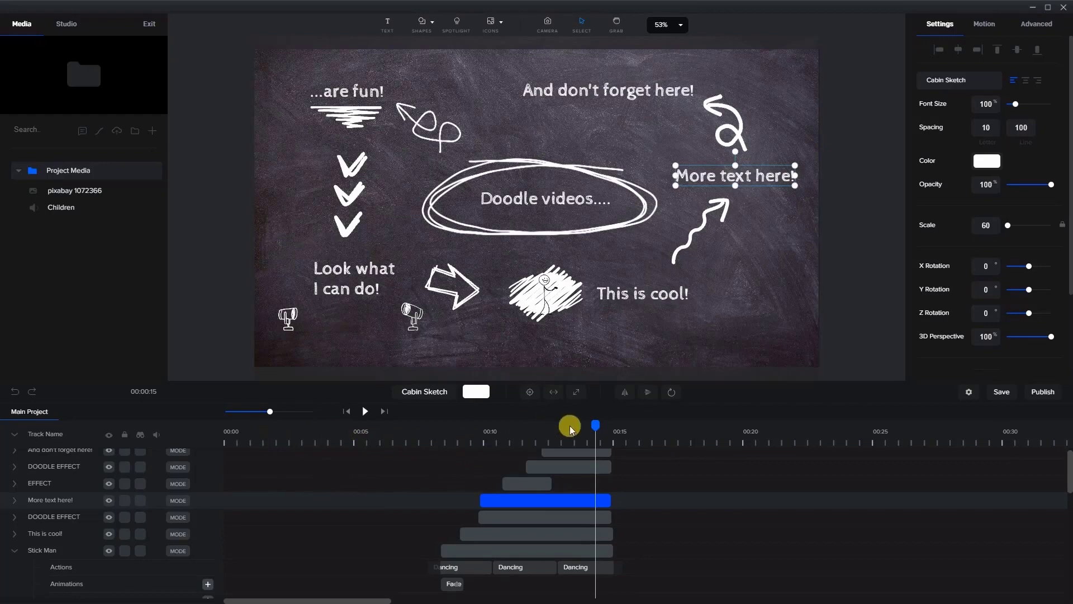
pyautogui.scroll(-3, 390, 528)
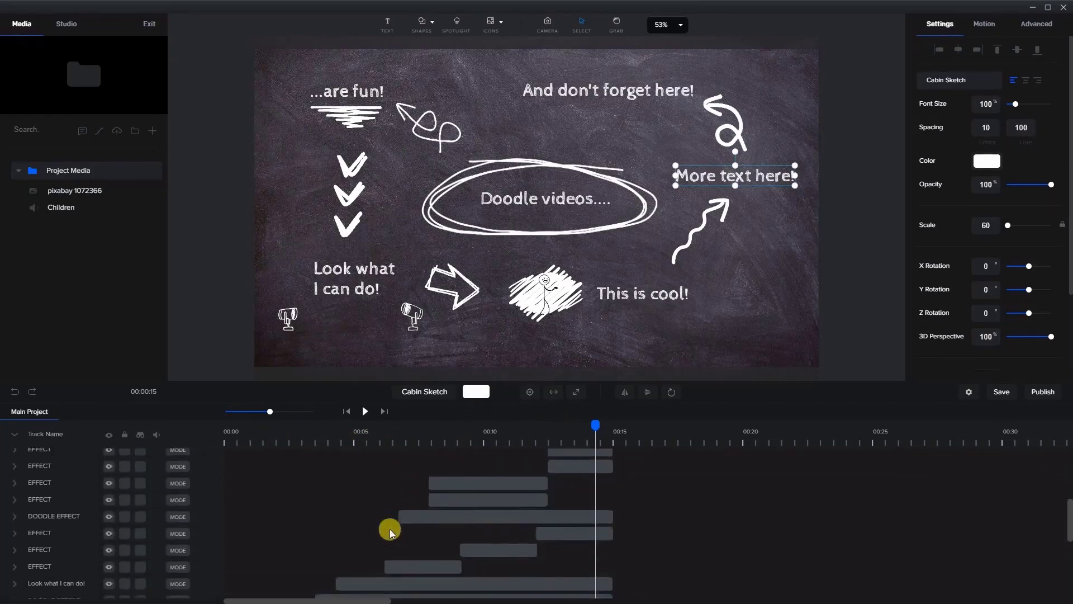
# Select the Children background music clip on the timeline to give it a 2-second fade-out.
pyautogui.scroll(-3, 390, 528)
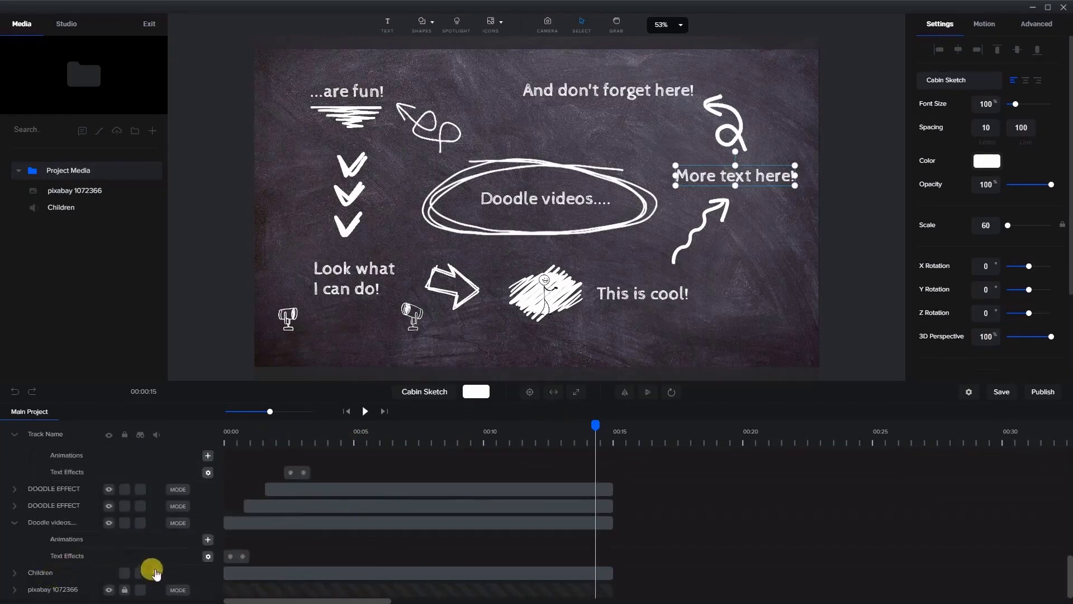
pyautogui.click(158, 572)
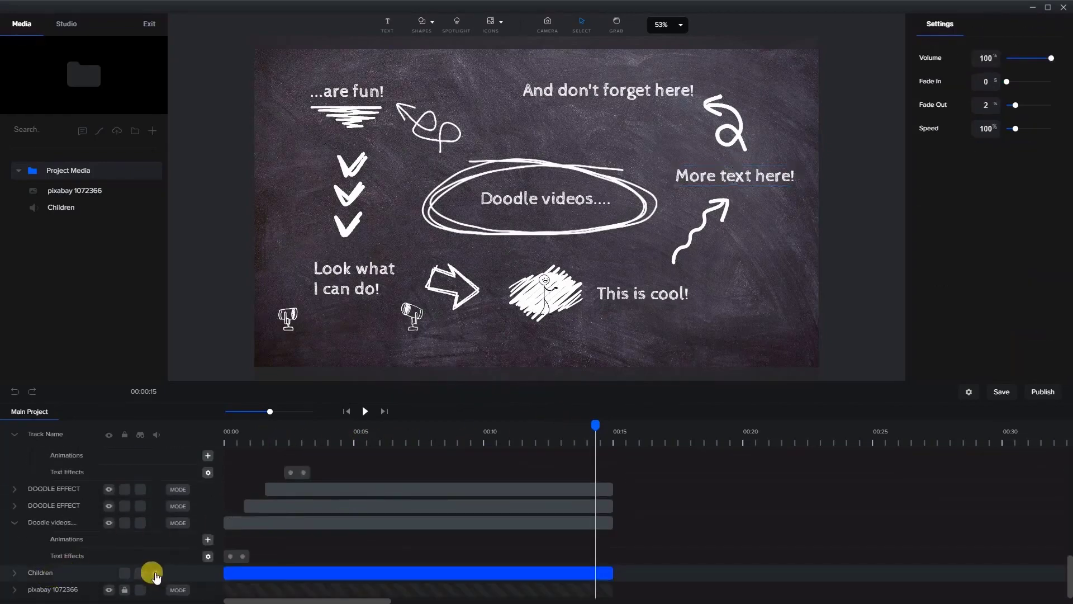
pyautogui.click(487, 571)
pyautogui.click(487, 571)
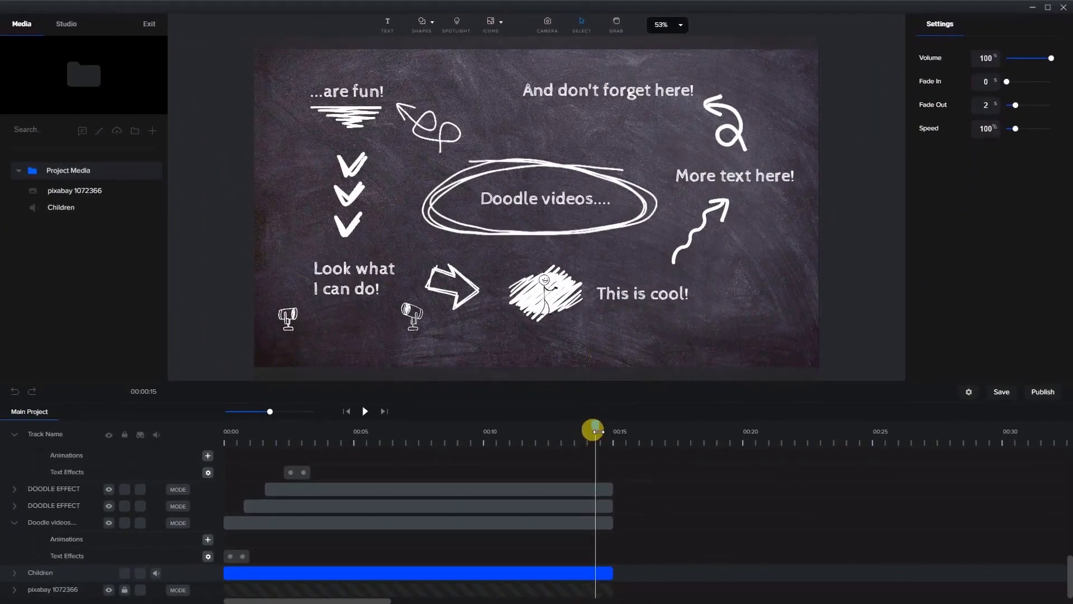
pyautogui.moveTo(587, 428); pyautogui.dragTo(194, 430)
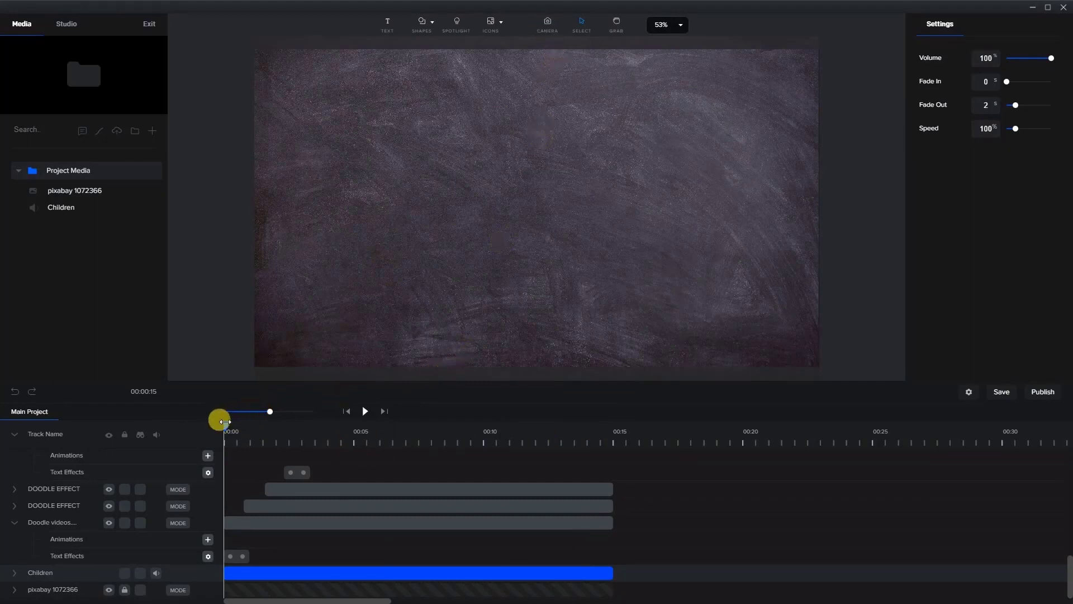
pyautogui.moveTo(218, 420); pyautogui.dragTo(256, 424)
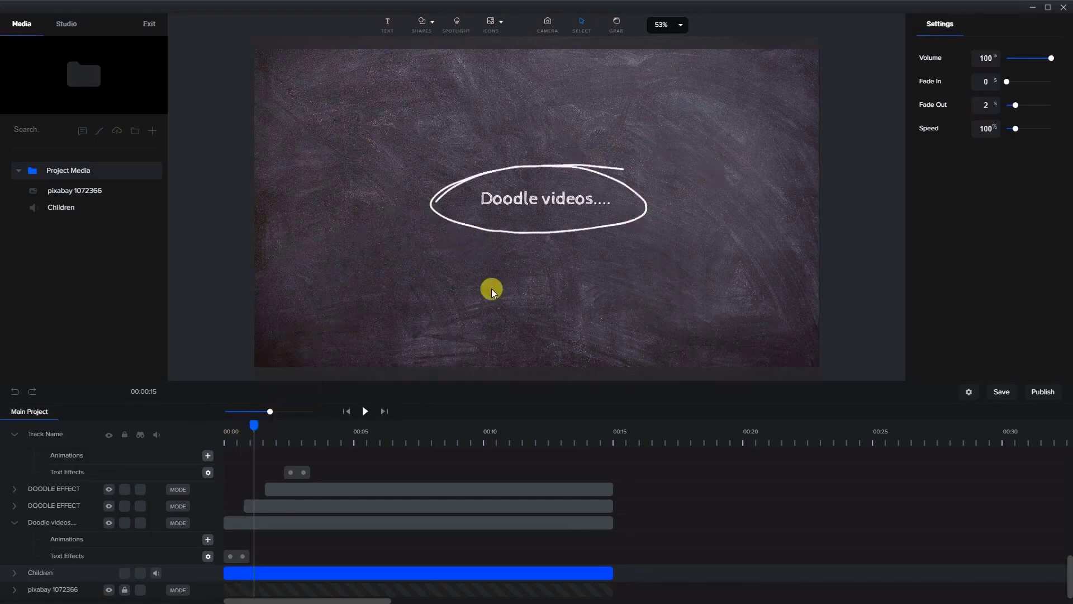
# Add a camera shot and resize its frame corners around the circled 'Doodle videos....' title.
pyautogui.click(546, 25)
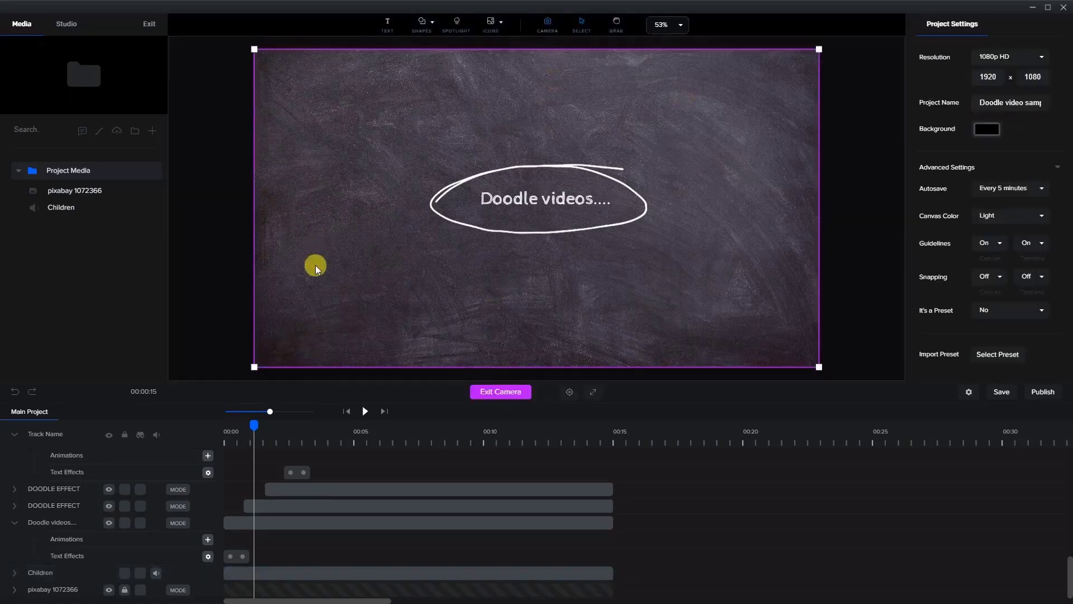
pyautogui.moveTo(253, 365); pyautogui.dragTo(421, 268)
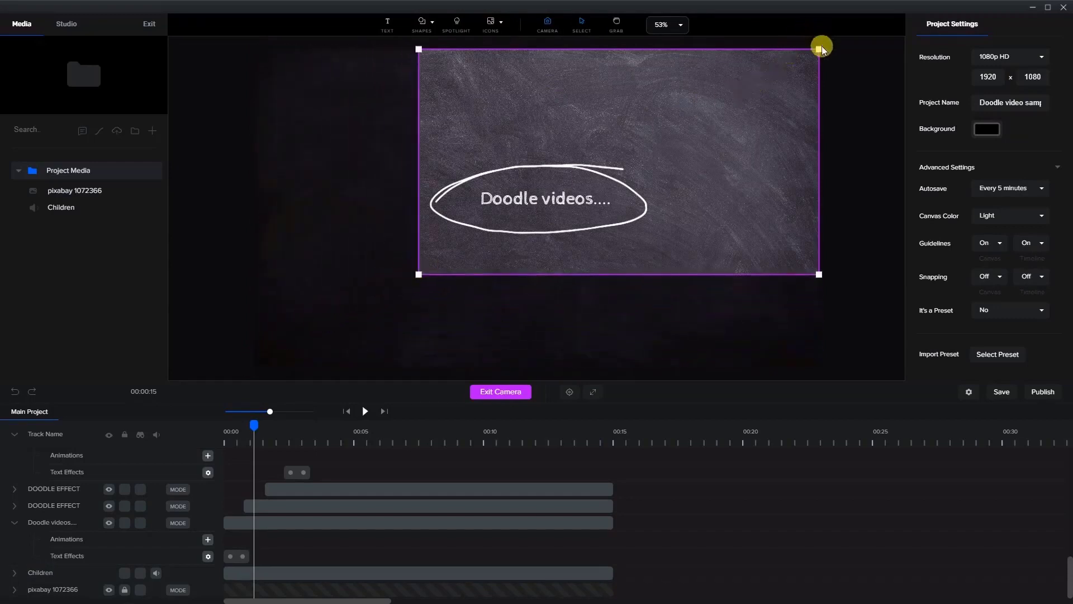
pyautogui.moveTo(820, 48); pyautogui.dragTo(691, 150)
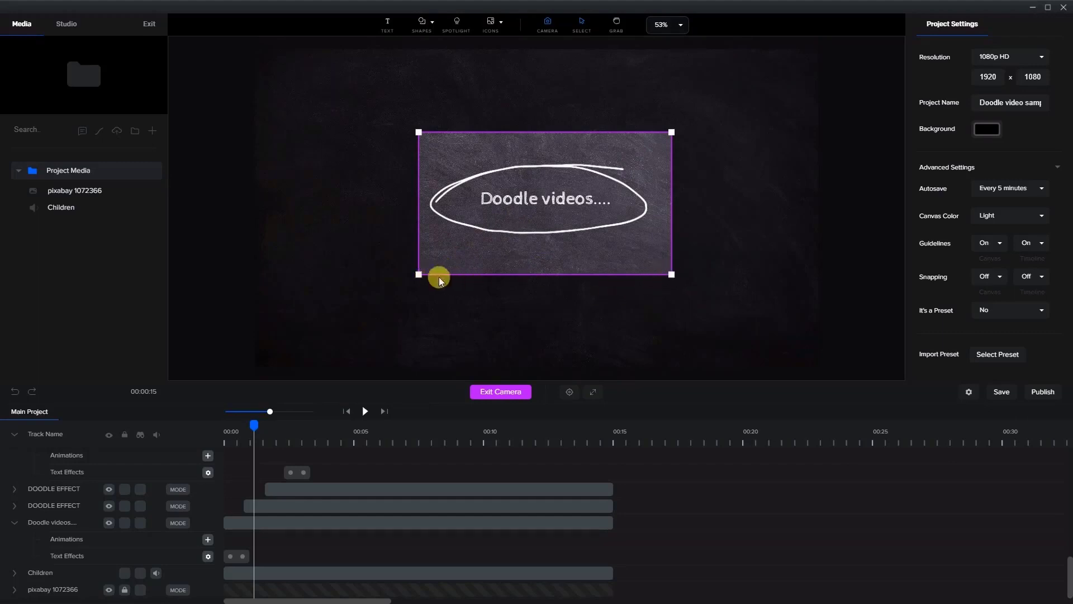
pyautogui.moveTo(418, 273); pyautogui.dragTo(410, 277)
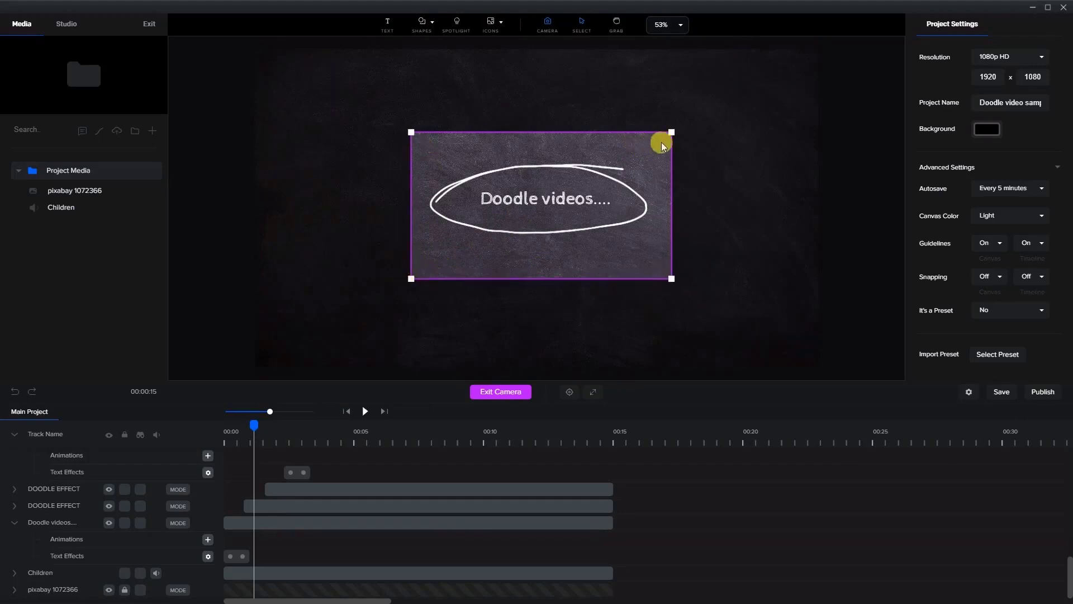
pyautogui.moveTo(671, 132); pyautogui.dragTo(681, 126)
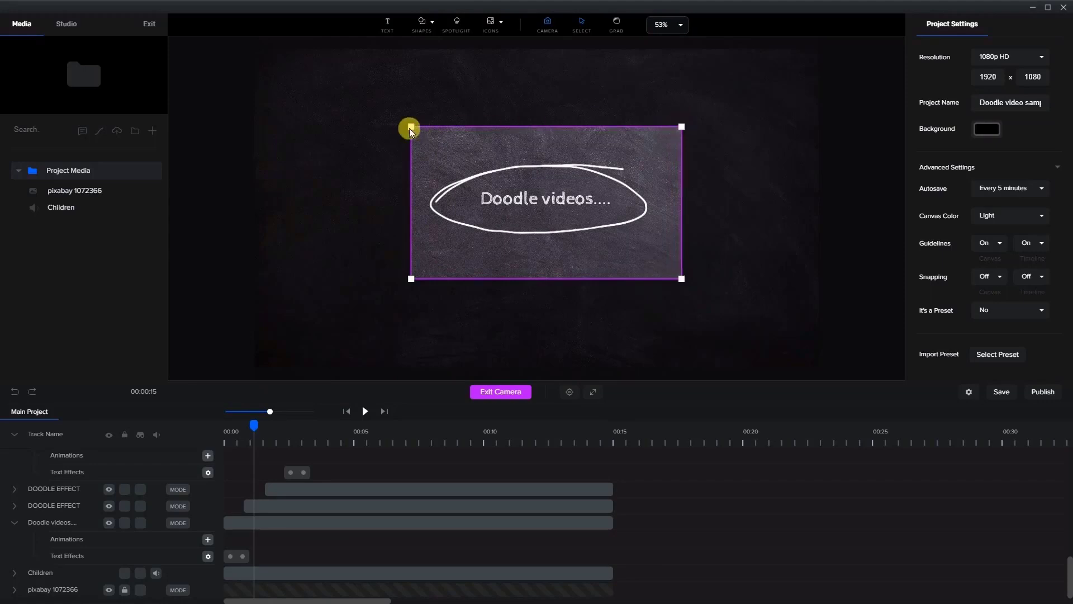
pyautogui.moveTo(409, 126); pyautogui.dragTo(401, 121)
pyautogui.scroll(10, 229, 482)
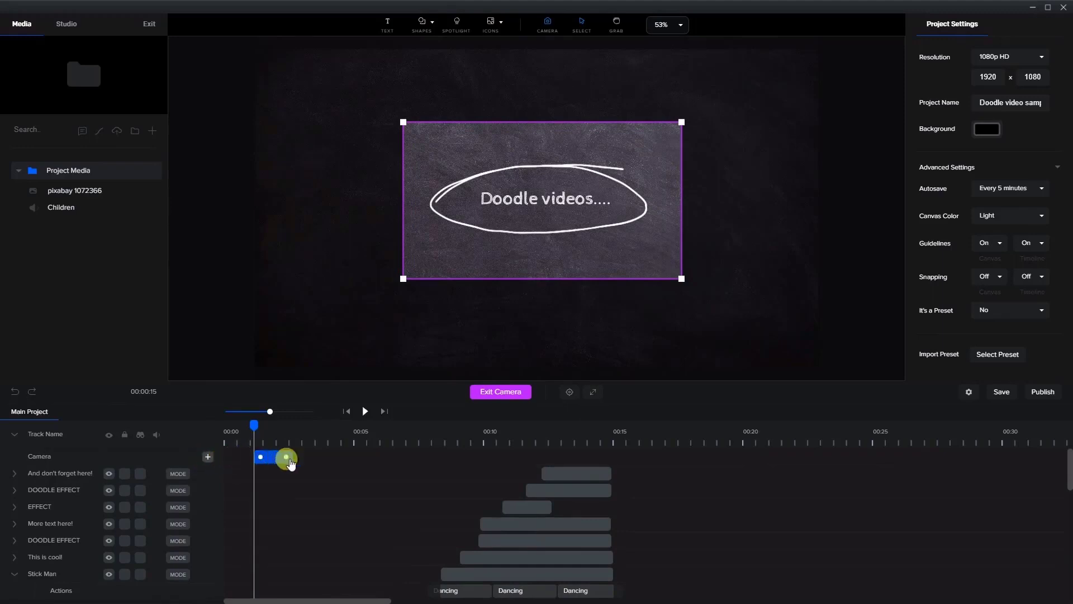
# Shorten the opening camera shot and scrub the preview until the title circle is fully drawn.
pyautogui.moveTo(283, 457); pyautogui.dragTo(276, 458)
pyautogui.click(266, 464)
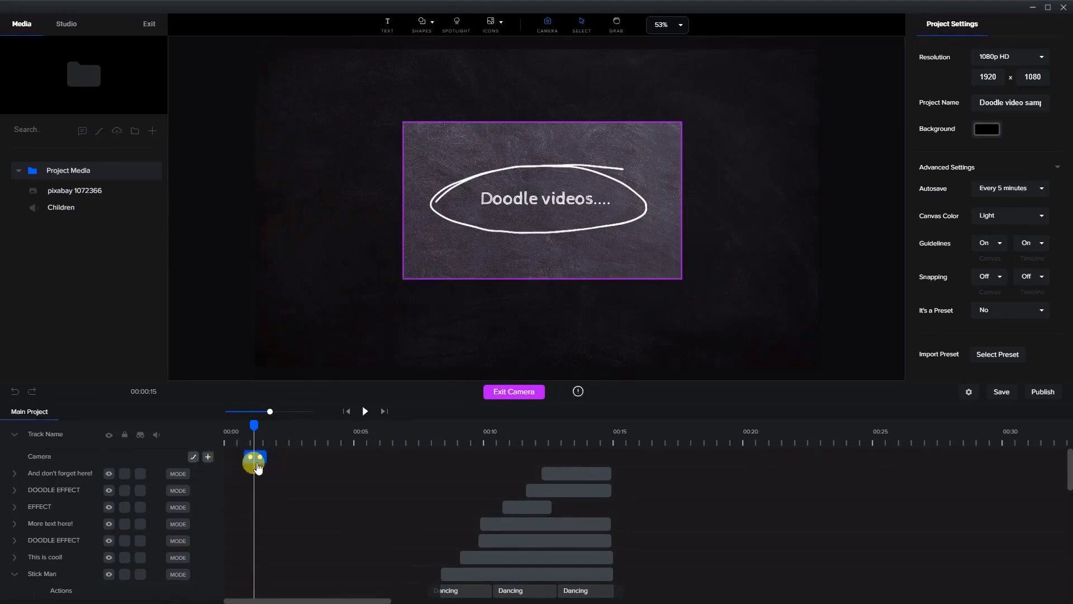
pyautogui.moveTo(247, 425); pyautogui.dragTo(237, 431)
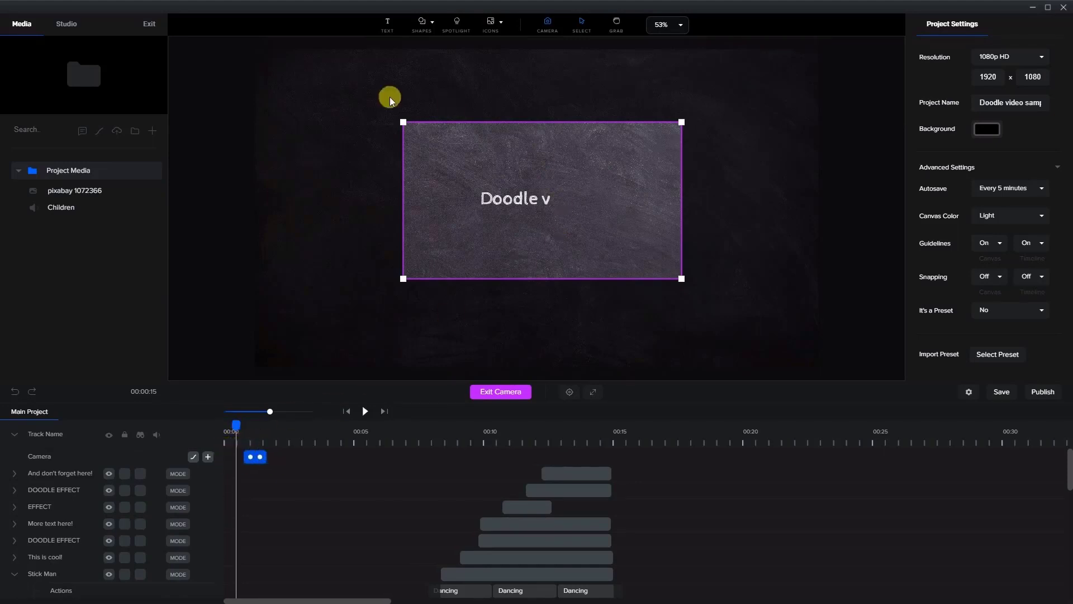
pyautogui.moveTo(236, 427)
pyautogui.mouseDown()
pyautogui.moveTo(253, 431)
pyautogui.moveTo(249, 468)
pyautogui.mouseUp()
pyautogui.click(255, 461)
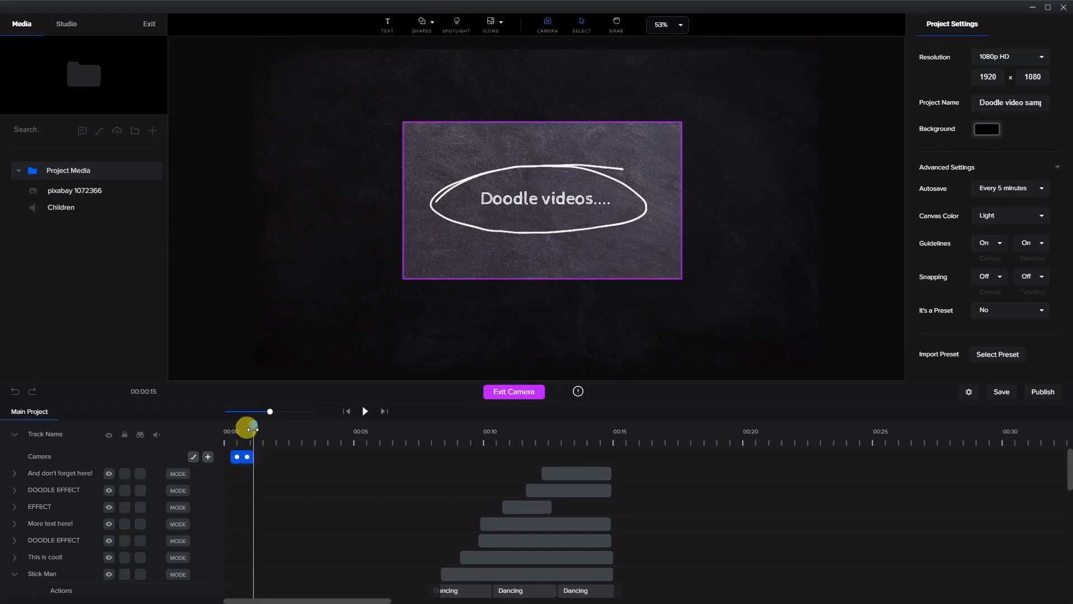
pyautogui.moveTo(254, 428); pyautogui.dragTo(252, 424)
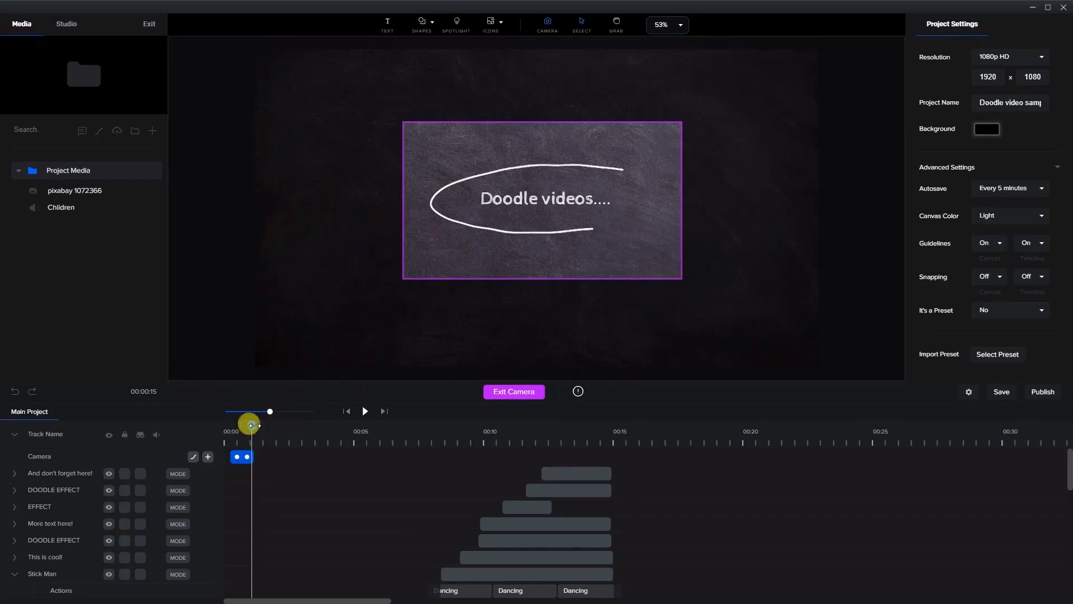
pyautogui.moveTo(254, 424); pyautogui.dragTo(257, 424)
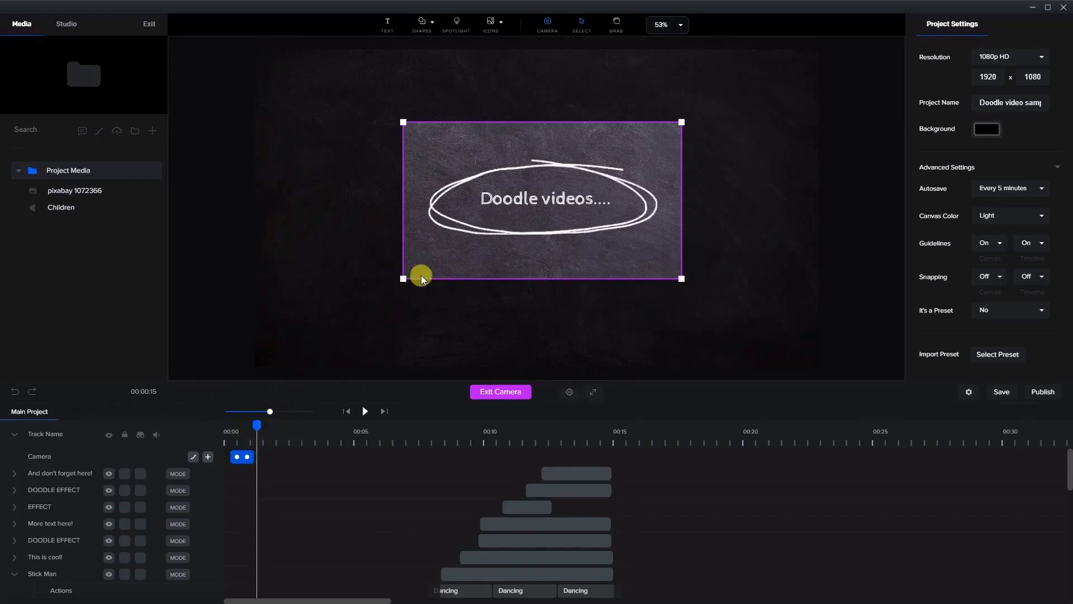
# Tighten and nudge the camera frame around the title, then replay the first second.
pyautogui.moveTo(401, 276); pyautogui.dragTo(423, 267)
pyautogui.moveTo(682, 121); pyautogui.dragTo(664, 132)
pyautogui.moveTo(611, 241)
pyautogui.mouseDown()
pyautogui.moveTo(599, 239)
pyautogui.moveTo(608, 244)
pyautogui.mouseUp()
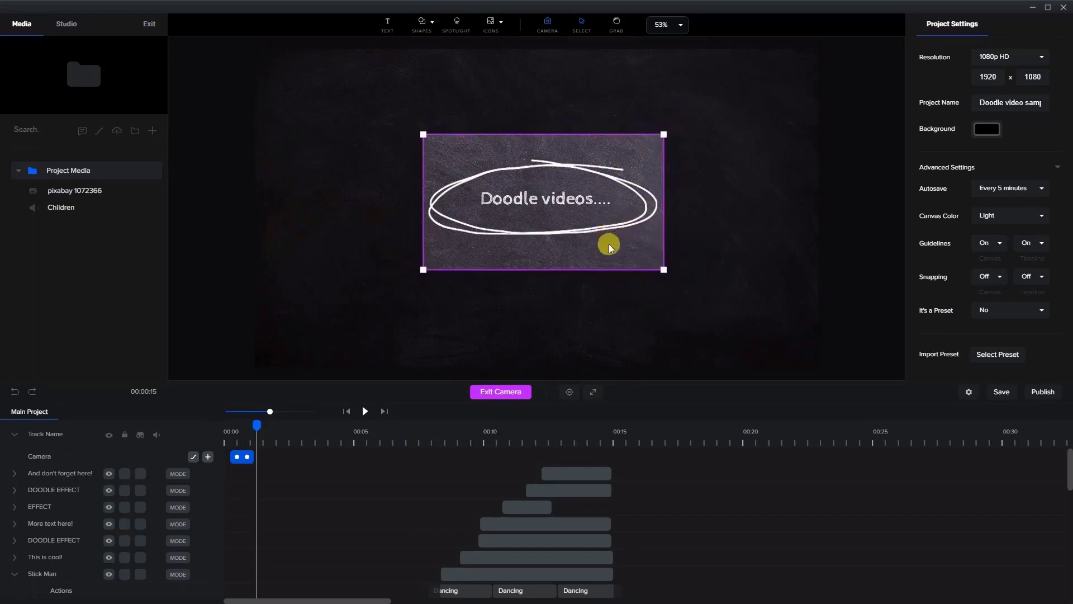
pyautogui.moveTo(256, 426)
pyautogui.mouseDown()
pyautogui.moveTo(217, 434)
pyautogui.moveTo(264, 445)
pyautogui.mouseUp()
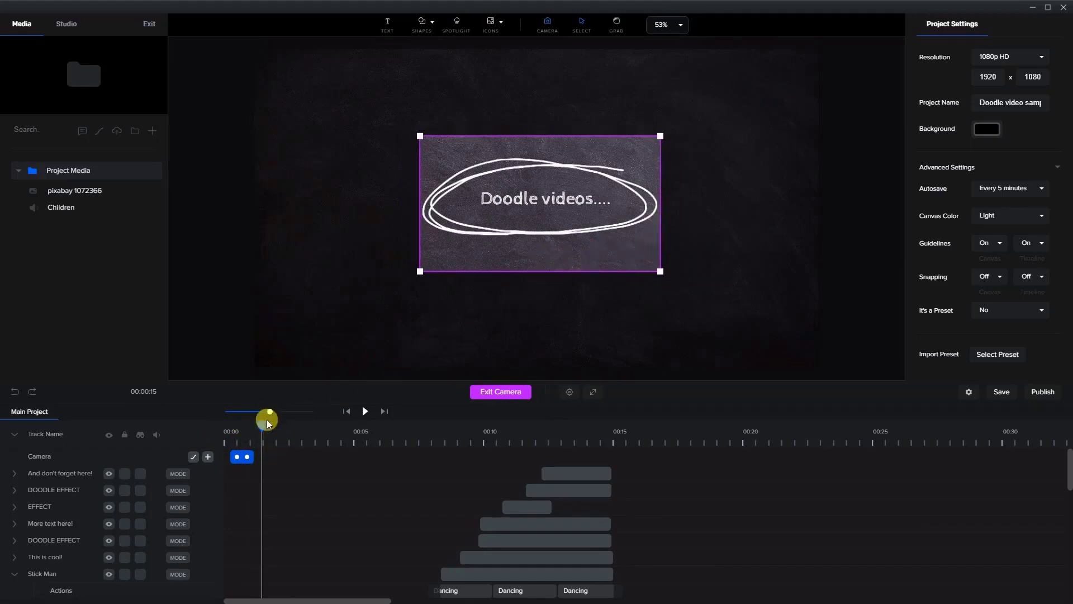
pyautogui.moveTo(264, 423); pyautogui.dragTo(268, 429)
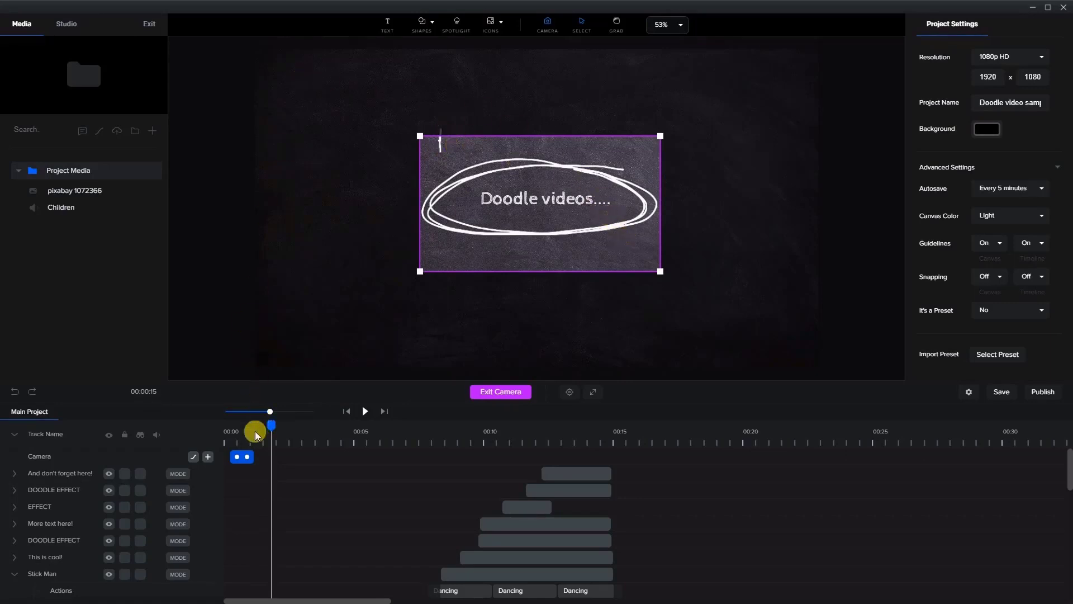
# Add a second camera keyframe that pans the frame onto the '...are fun!' doodle.
pyautogui.click(207, 457)
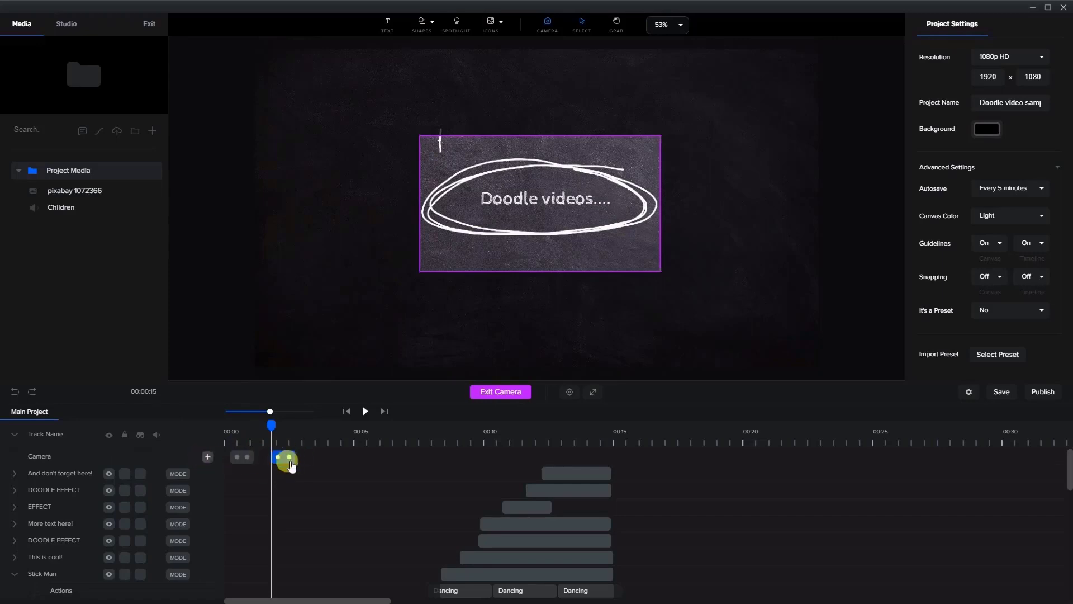
pyautogui.click(280, 467)
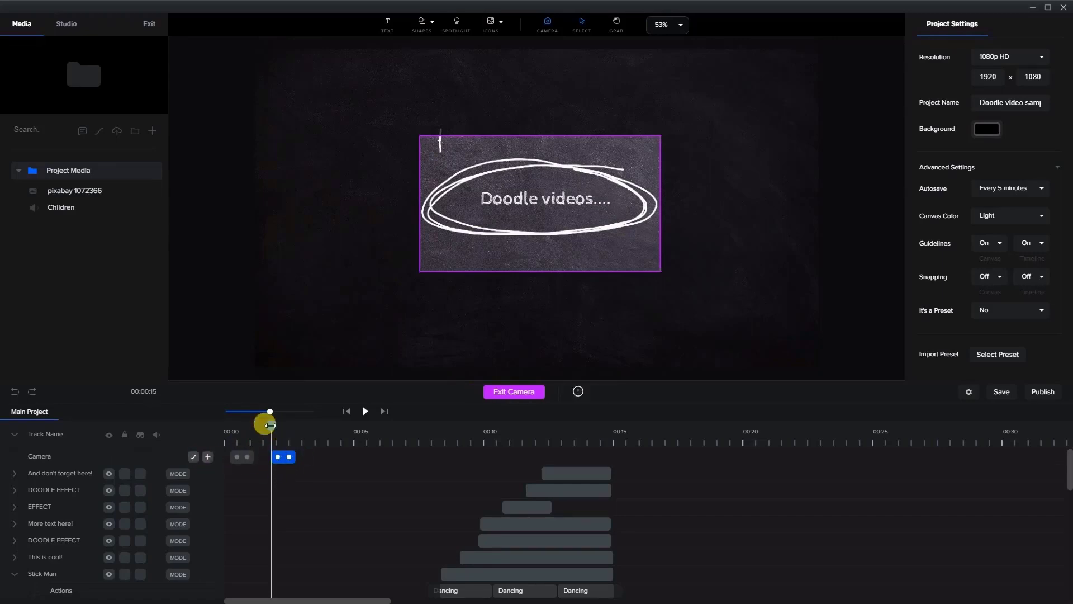
pyautogui.moveTo(272, 425); pyautogui.dragTo(303, 427)
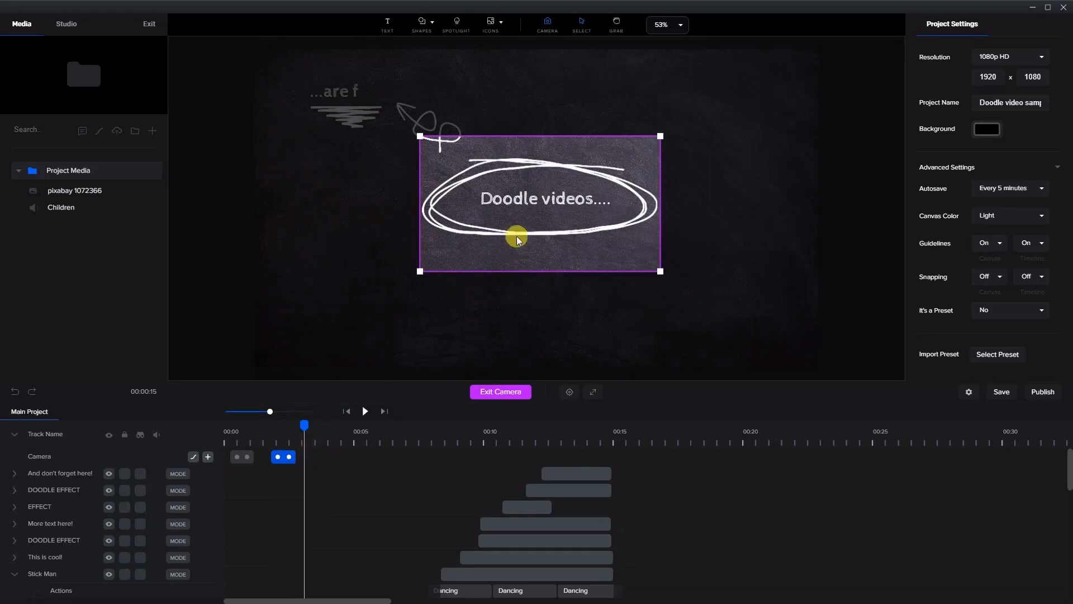
pyautogui.moveTo(516, 236)
pyautogui.mouseDown()
pyautogui.moveTo(417, 159)
pyautogui.moveTo(370, 163)
pyautogui.mouseUp()
pyautogui.moveTo(307, 426)
pyautogui.mouseDown()
pyautogui.moveTo(263, 427)
pyautogui.moveTo(308, 438)
pyautogui.moveTo(321, 439)
pyautogui.moveTo(302, 425)
pyautogui.moveTo(327, 429)
pyautogui.mouseUp()
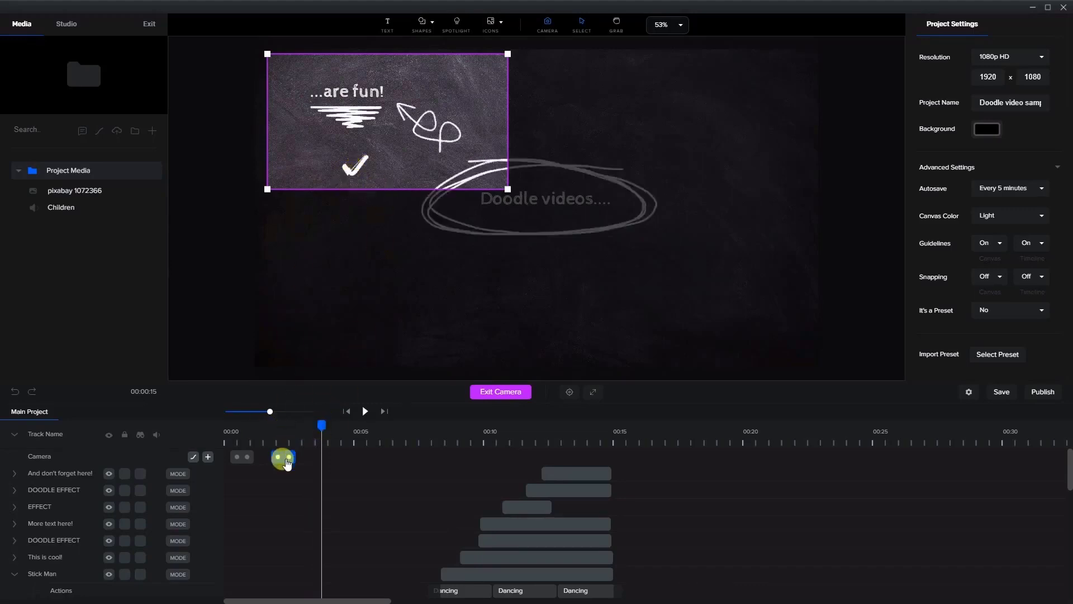
# Duplicate Reverse the camera keyframe and move the copy later on the timeline.
pyautogui.click(207, 458)
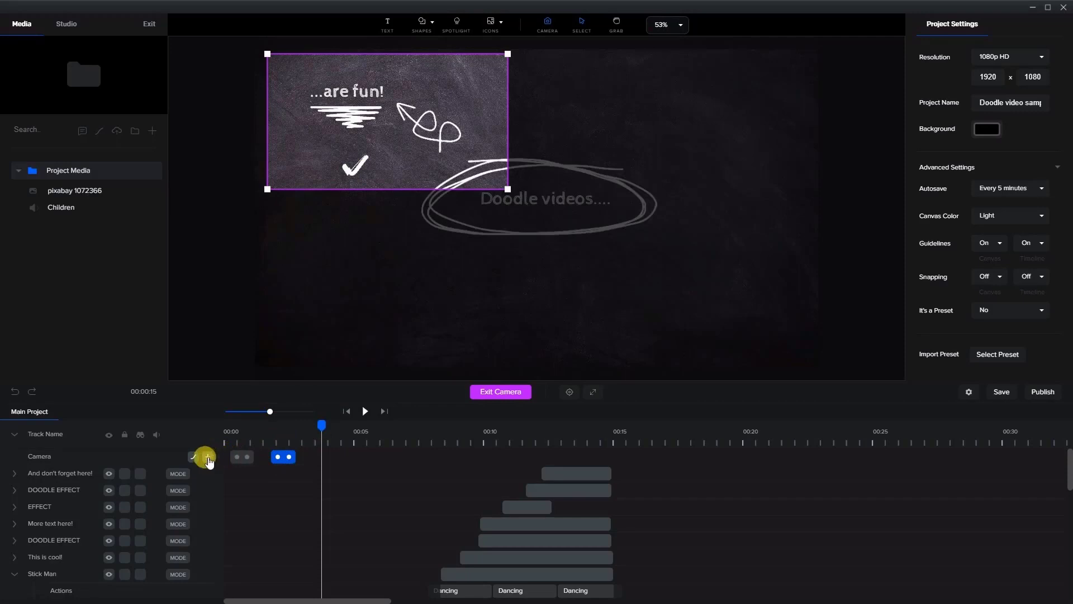
pyautogui.rightClick(284, 462)
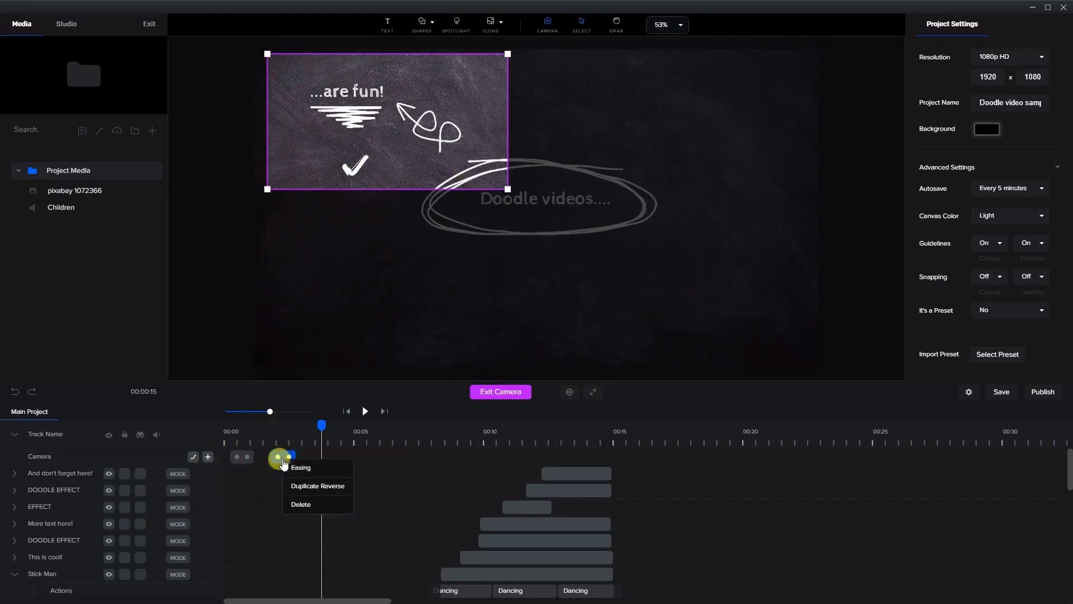
pyautogui.click(320, 490)
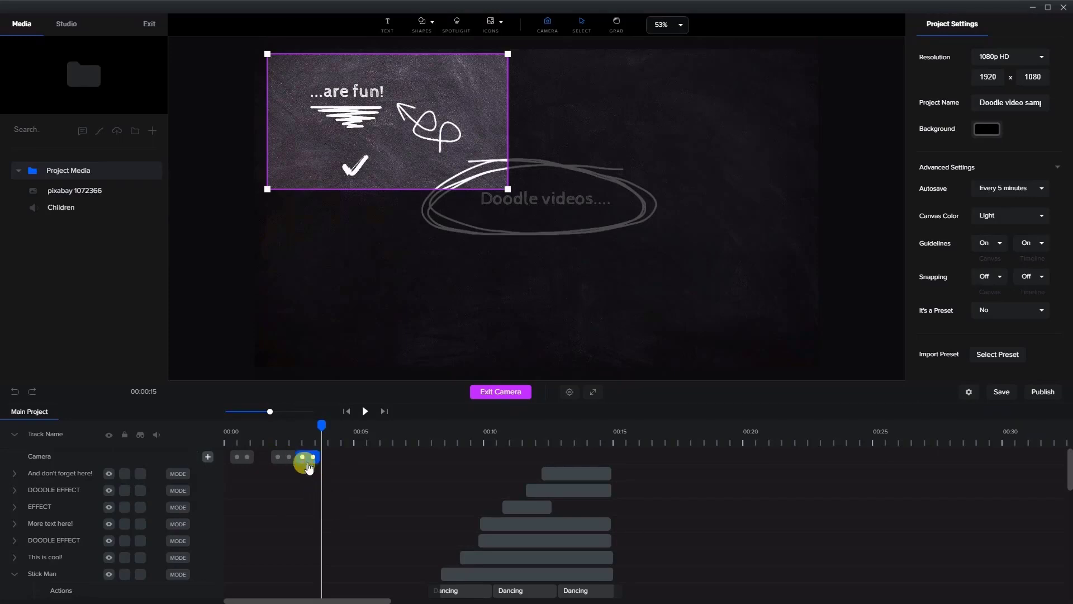
pyautogui.click(309, 464)
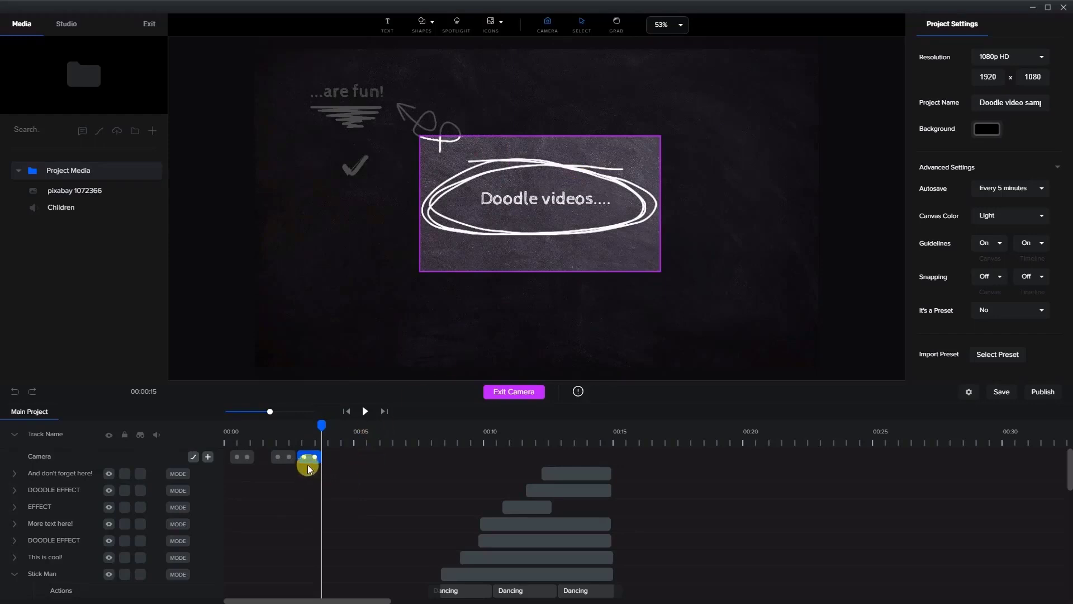
pyautogui.moveTo(309, 469); pyautogui.dragTo(336, 468)
# Aim the camera frame at 'Look what I can do!' around 00:04.6 and review it.
pyautogui.moveTo(321, 425)
pyautogui.mouseDown()
pyautogui.moveTo(358, 431)
pyautogui.moveTo(249, 426)
pyautogui.moveTo(355, 438)
pyautogui.moveTo(315, 442)
pyautogui.moveTo(318, 426)
pyautogui.moveTo(352, 428)
pyautogui.mouseUp()
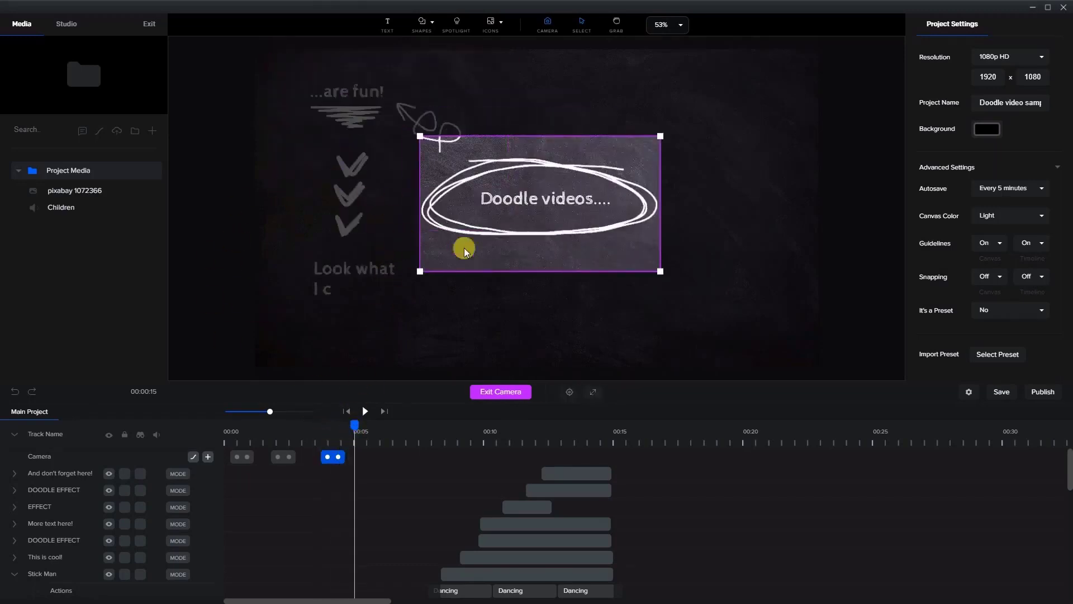
pyautogui.moveTo(524, 245)
pyautogui.mouseDown()
pyautogui.moveTo(352, 300)
pyautogui.moveTo(338, 330)
pyautogui.mouseUp()
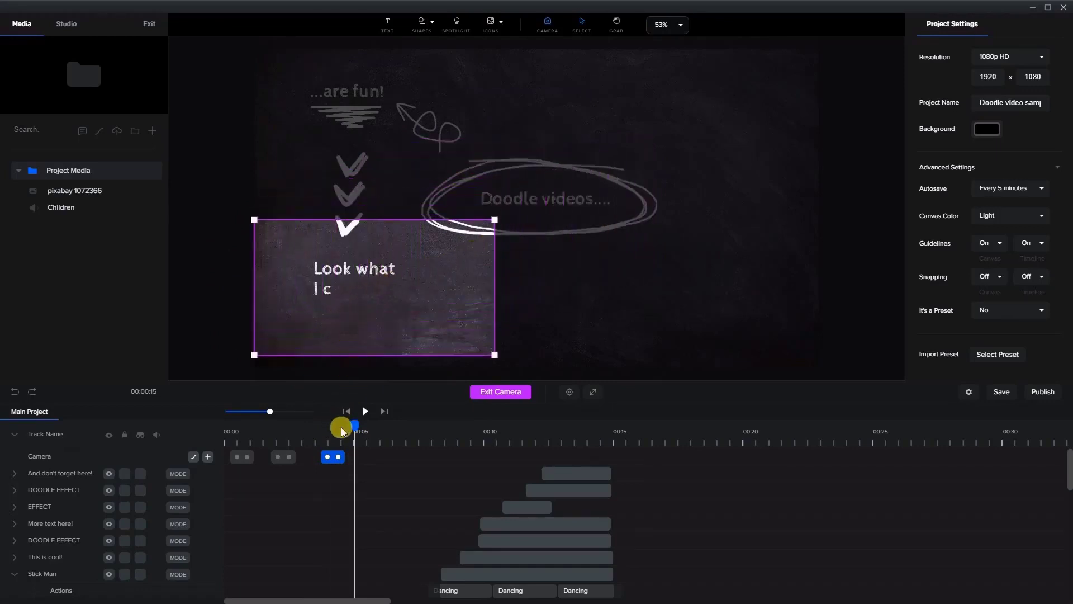
pyautogui.moveTo(352, 424)
pyautogui.mouseDown()
pyautogui.moveTo(264, 429)
pyautogui.moveTo(400, 430)
pyautogui.moveTo(392, 436)
pyautogui.moveTo(380, 421)
pyautogui.moveTo(403, 424)
pyautogui.mouseUp()
# Duplicate Reverse the third camera keyframe, shift it to about 00:07, and frame the stick man area.
pyautogui.rightClick(335, 457)
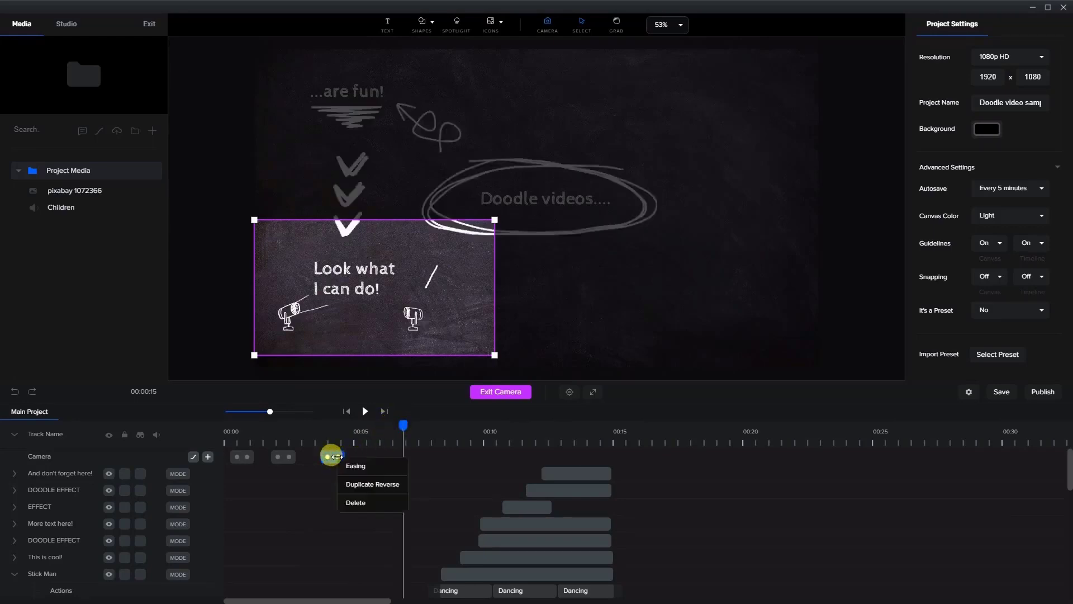
pyautogui.click(364, 485)
pyautogui.moveTo(359, 468); pyautogui.dragTo(441, 430)
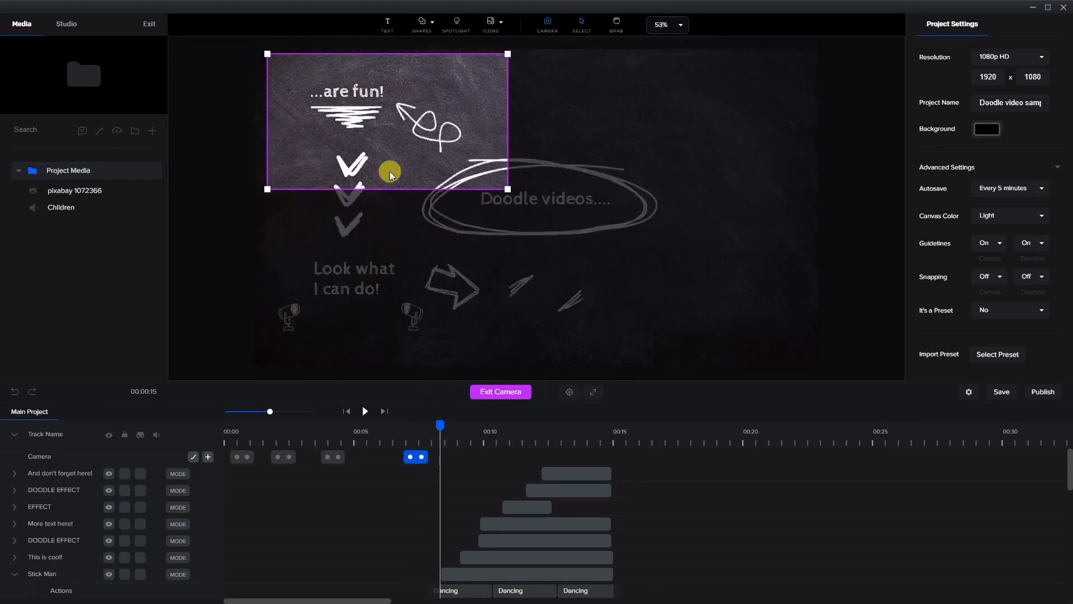
pyautogui.moveTo(390, 171)
pyautogui.mouseDown()
pyautogui.moveTo(438, 188)
pyautogui.moveTo(537, 263)
pyautogui.moveTo(593, 341)
pyautogui.moveTo(583, 347)
pyautogui.mouseUp()
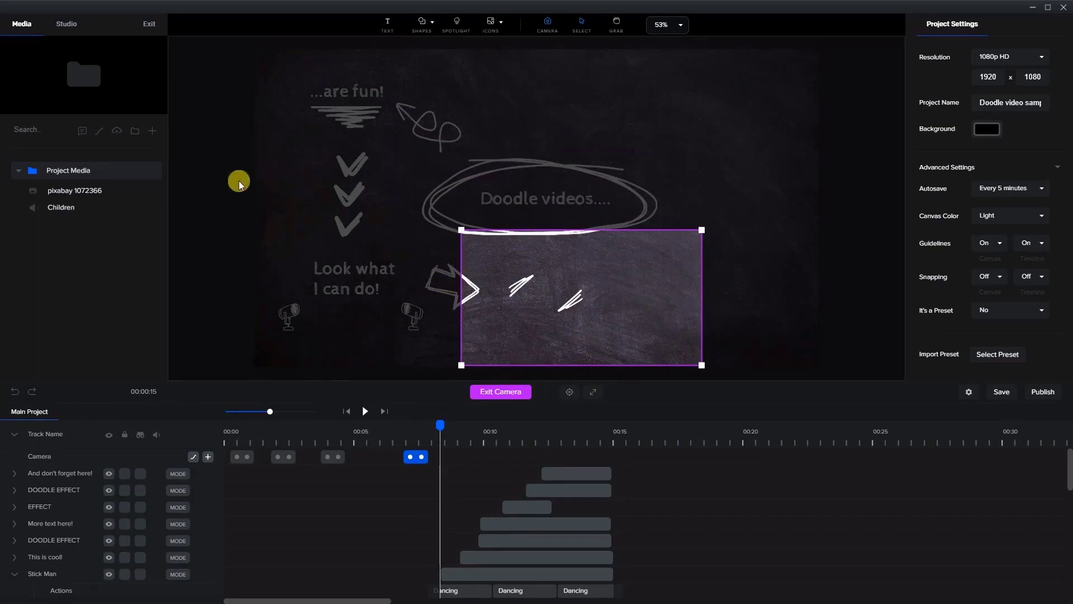
pyautogui.moveTo(440, 427); pyautogui.dragTo(488, 437)
pyautogui.click(414, 458)
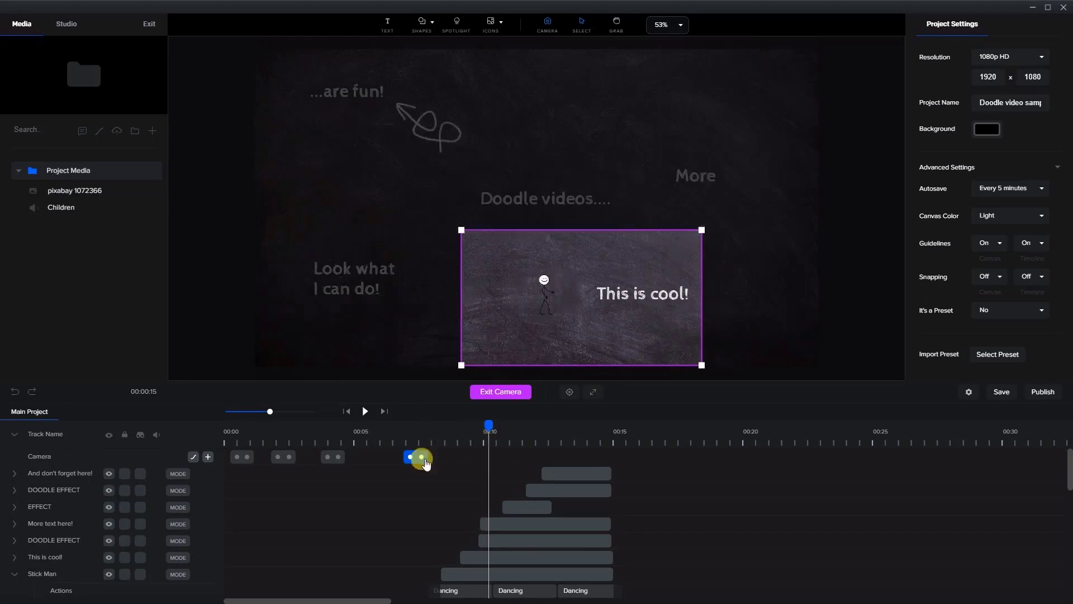
# Add a fifth camera keyframe past the playhead and frame 'More text here!' with it.
pyautogui.rightClick(417, 459)
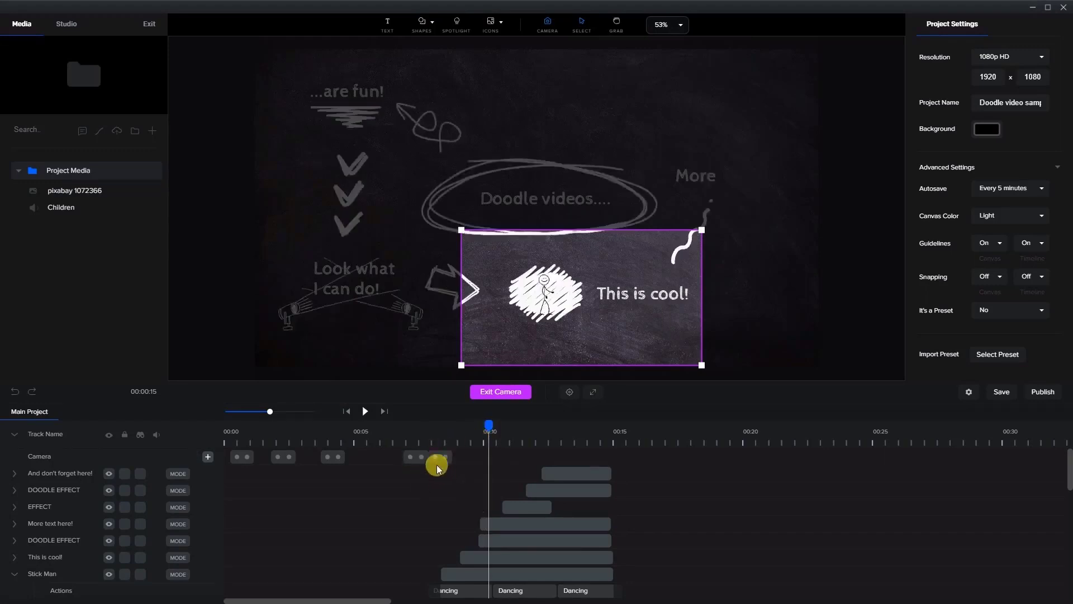
pyautogui.moveTo(437, 464); pyautogui.dragTo(531, 431)
pyautogui.moveTo(354, 333); pyautogui.dragTo(515, 278)
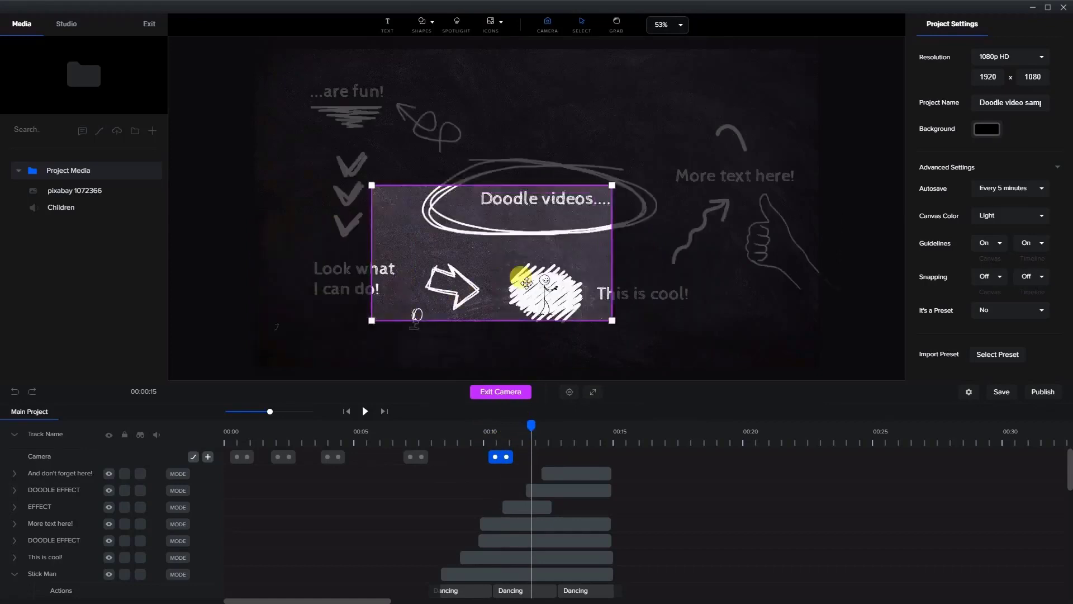
pyautogui.moveTo(714, 255)
pyautogui.mouseDown()
pyautogui.moveTo(783, 227)
pyautogui.moveTo(822, 228)
pyautogui.moveTo(826, 272)
pyautogui.moveTo(830, 252)
pyautogui.mouseUp()
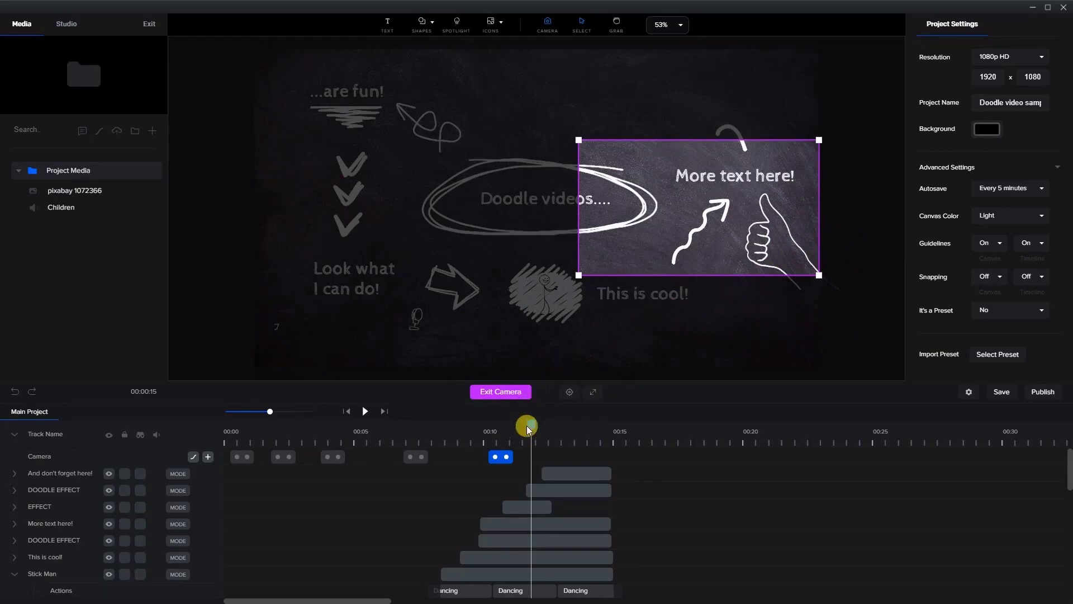
pyautogui.moveTo(528, 429)
pyautogui.mouseDown()
pyautogui.moveTo(518, 424)
pyautogui.moveTo(543, 425)
pyautogui.moveTo(523, 460)
pyautogui.moveTo(557, 465)
pyautogui.moveTo(539, 426)
pyautogui.moveTo(575, 426)
pyautogui.mouseUp()
# Duplicate Reverse the camera keyframe and point the frame at 'And don't forget here!'.
pyautogui.rightClick(498, 458)
pyautogui.click(520, 488)
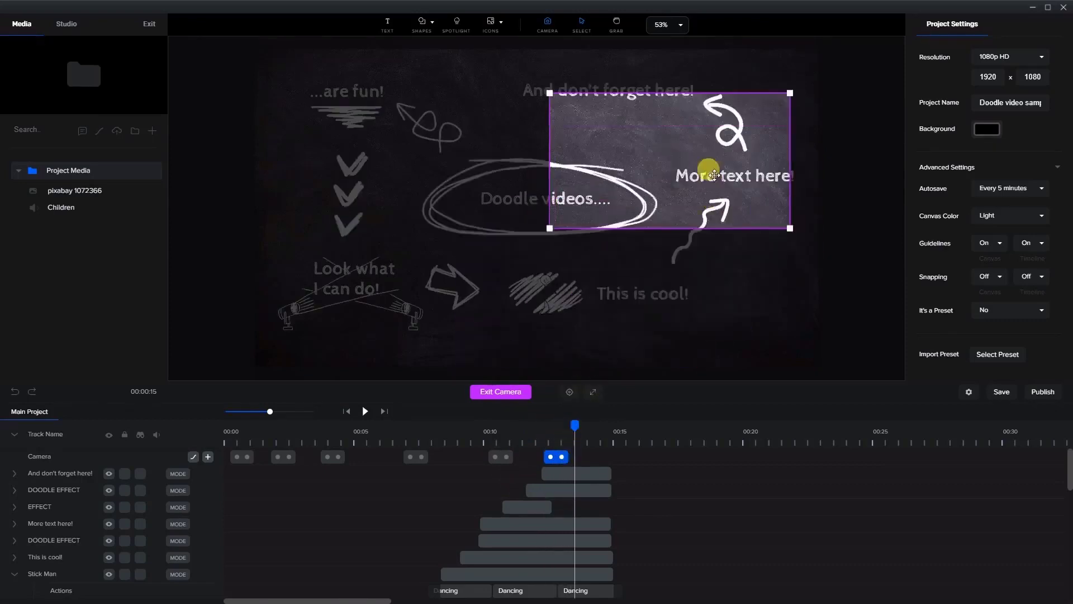
pyautogui.moveTo(714, 171); pyautogui.dragTo(659, 115)
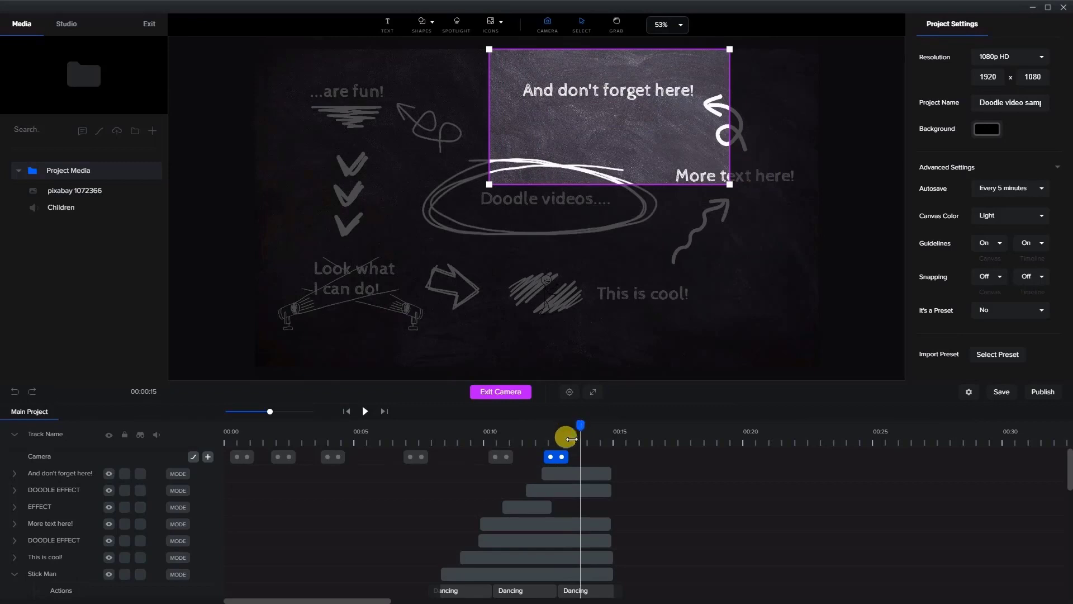
# Add another reversed camera keyframe slightly later near 00:14, then move playback to the end.
pyautogui.click(555, 466)
pyautogui.rightClick(555, 465)
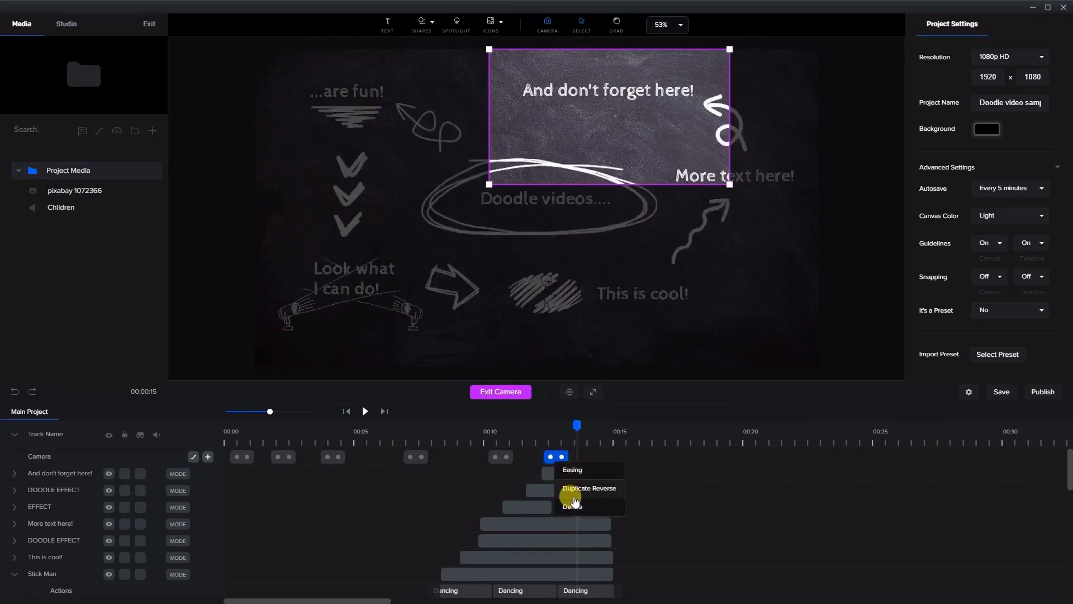
pyautogui.click(571, 492)
pyautogui.moveTo(581, 465); pyautogui.dragTo(585, 466)
pyautogui.moveTo(584, 426); pyautogui.dragTo(602, 425)
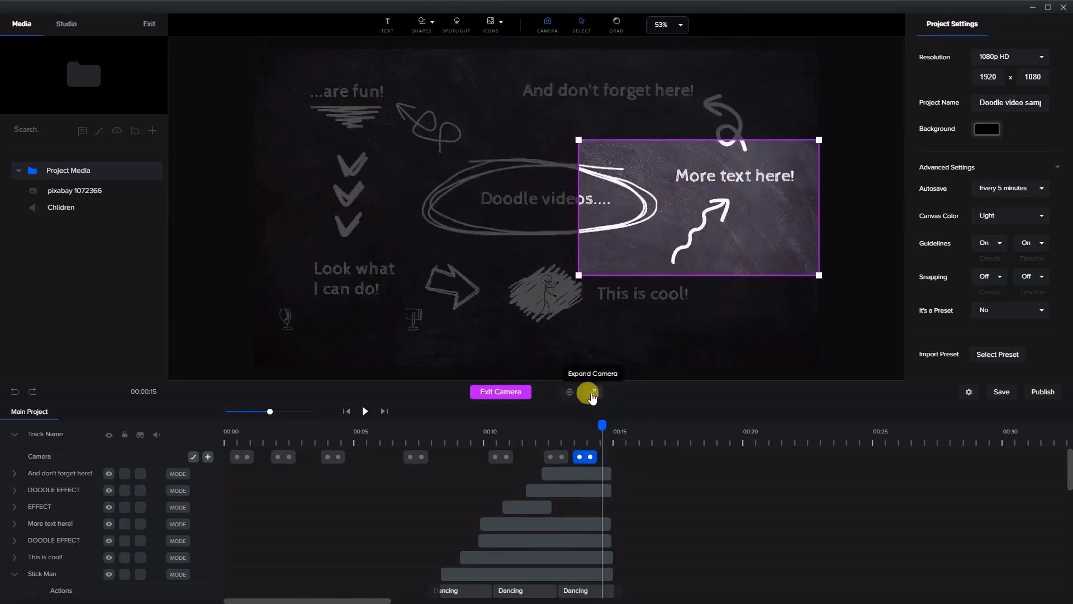
# Expand the final camera frame to the whole chalkboard and scrub back to review the path.
pyautogui.click(592, 395)
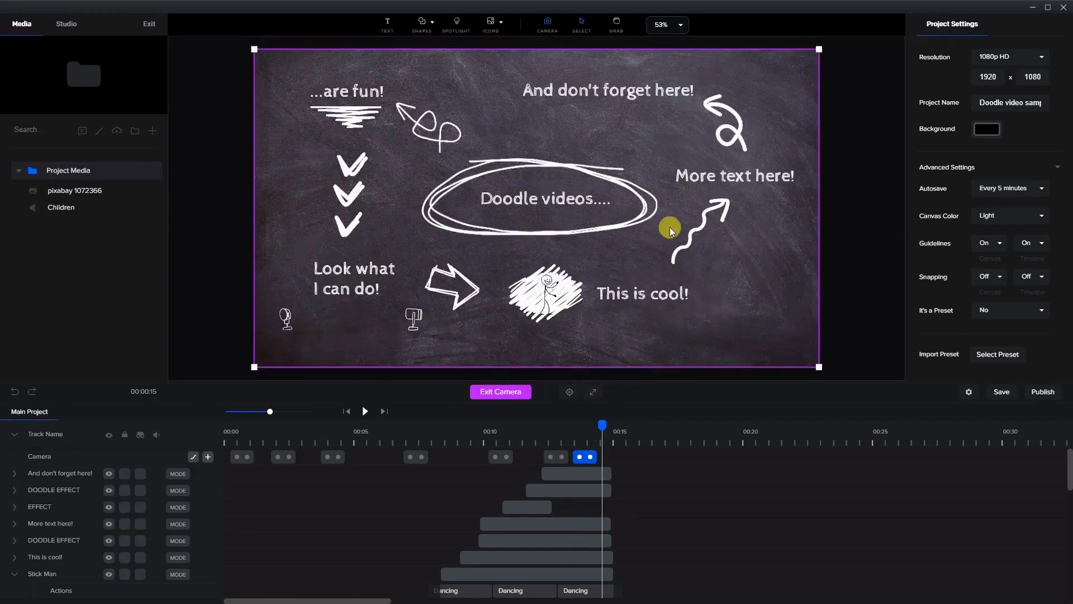
pyautogui.moveTo(602, 425)
pyautogui.mouseDown()
pyautogui.moveTo(228, 438)
pyautogui.moveTo(225, 425)
pyautogui.moveTo(604, 540)
pyautogui.mouseUp()
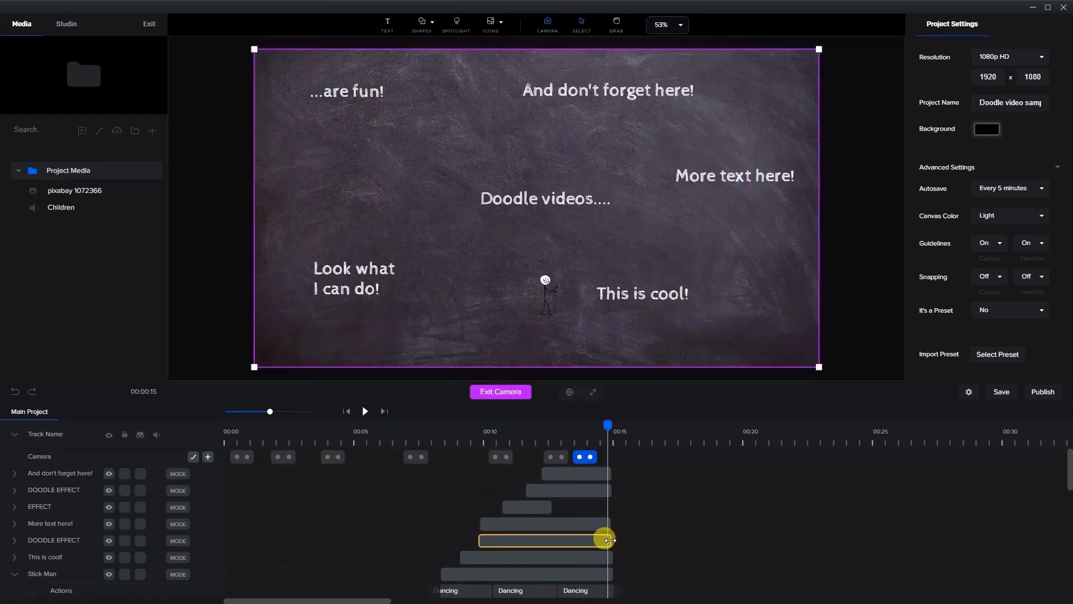
# Exit camera editing, preview the whole video from the start, and finish on the fully drawn chalkboard at 00:15.
pyautogui.moveTo(202, 489); pyautogui.dragTo(202, 492)
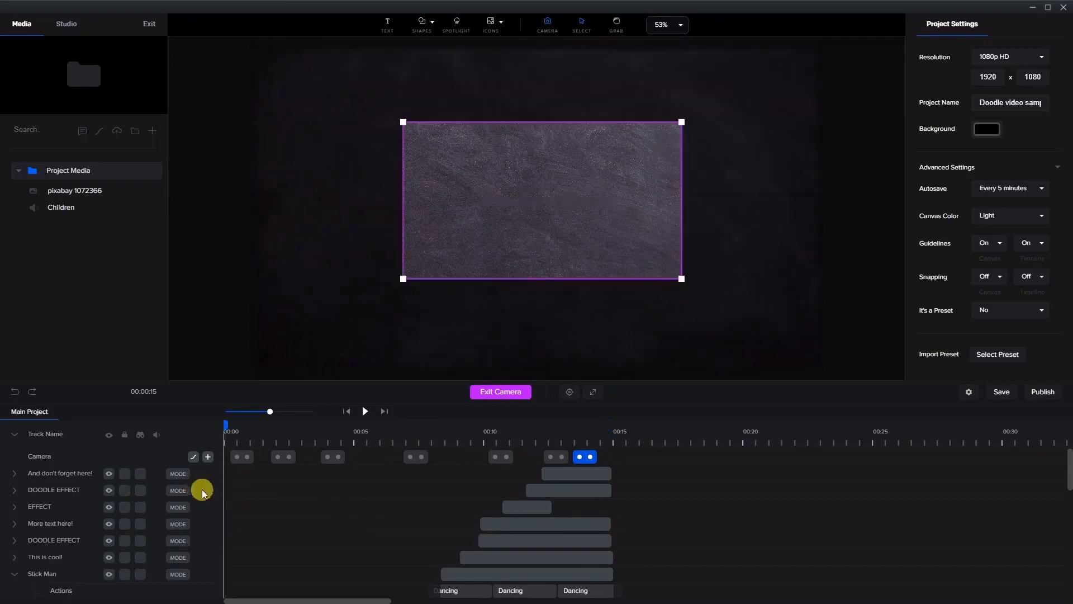
pyautogui.scroll(-10, 251, 549)
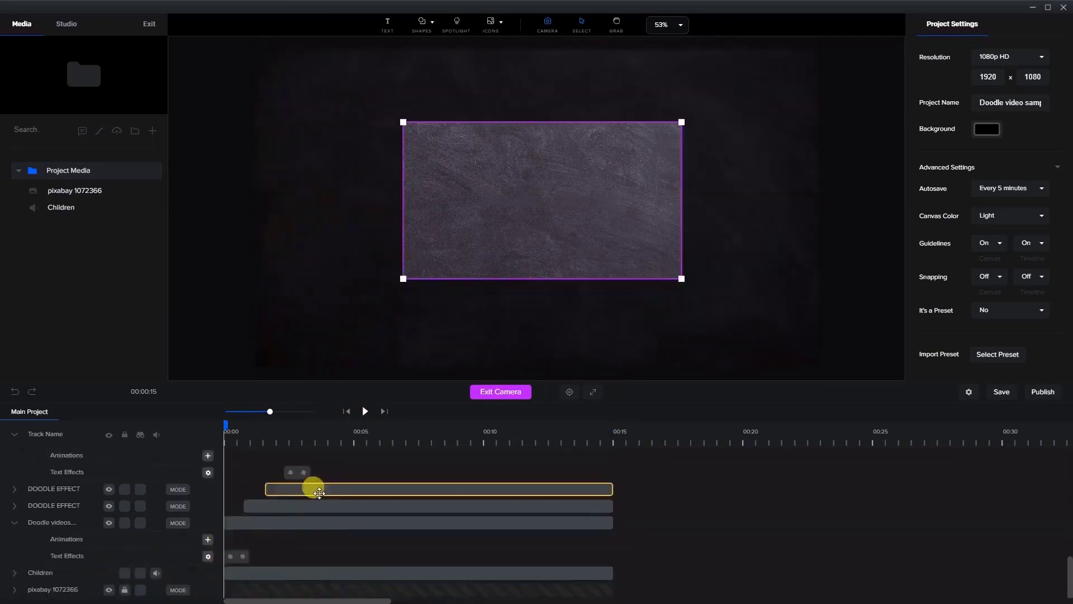
pyautogui.scroll(10, 338, 506)
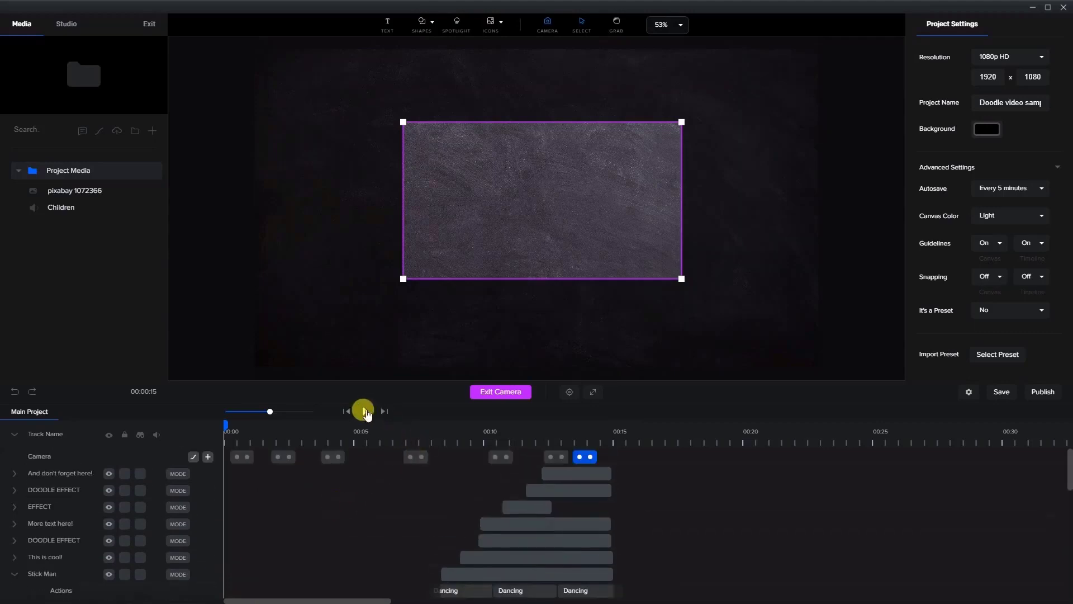
pyautogui.click(485, 391)
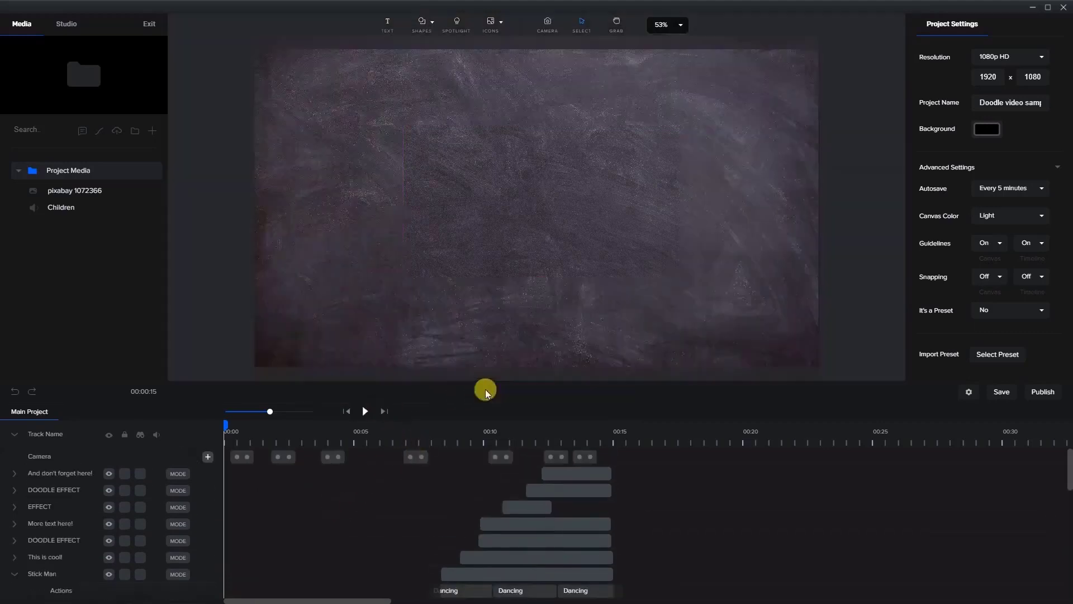
pyautogui.click(362, 412)
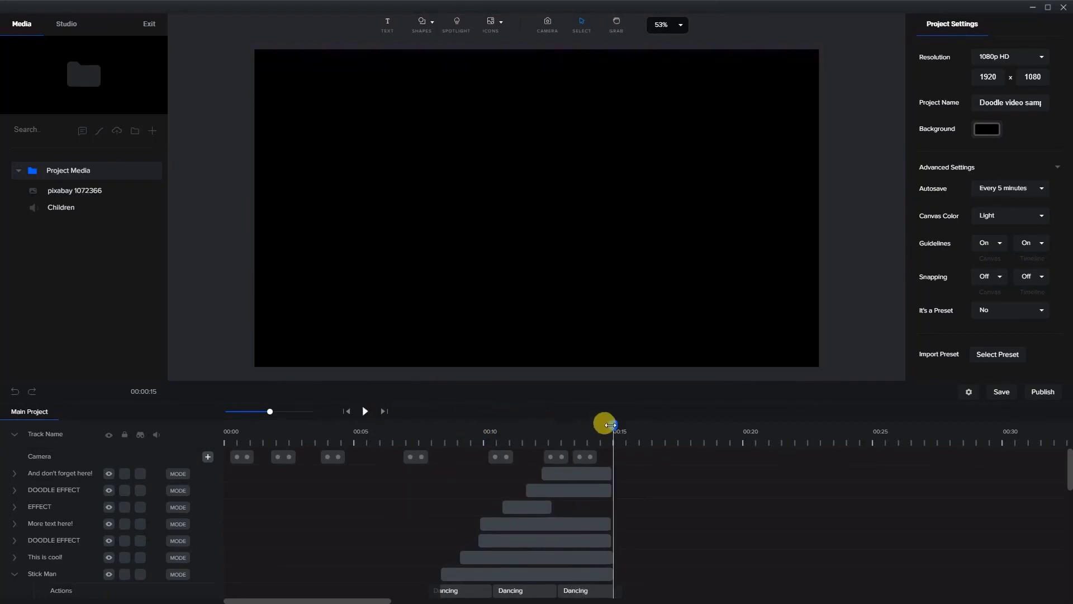
pyautogui.moveTo(610, 424); pyautogui.dragTo(610, 432)
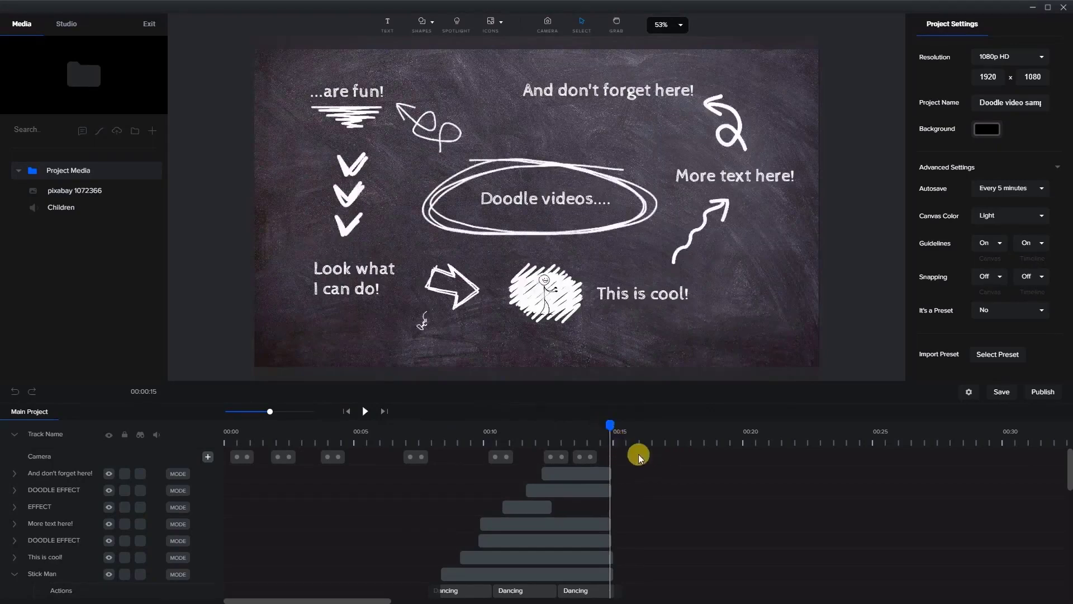